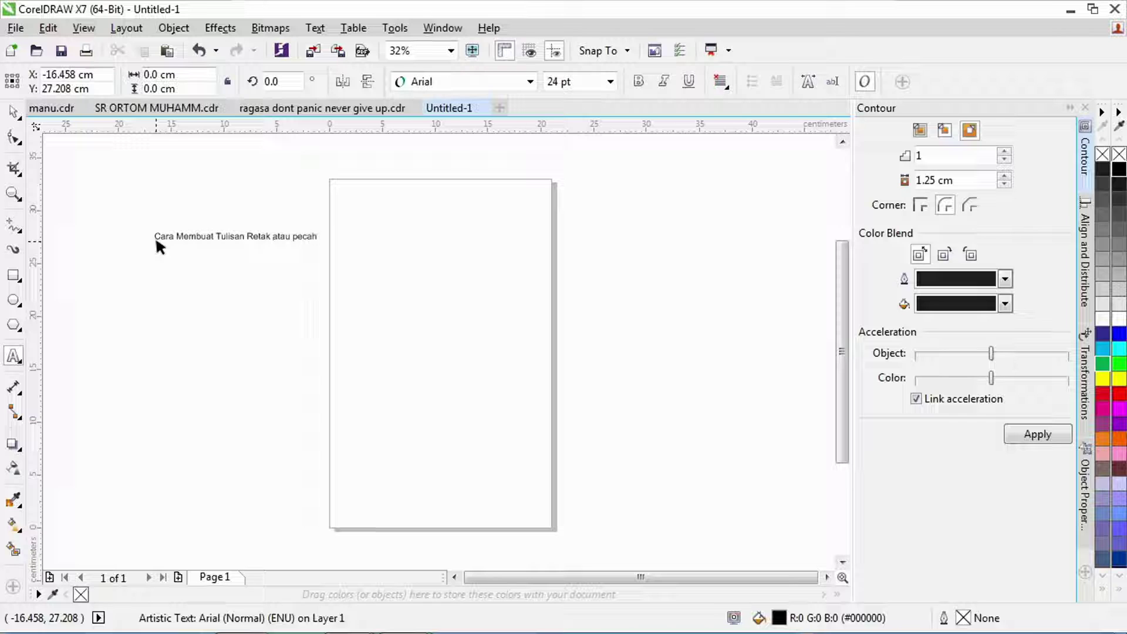
# - Enlarge the "Cara Membuat Tulisan Retak atau pecah" text to about 52 cm wide and move it above the page
pyautogui.click(13, 111)
pyautogui.click(389, 197)
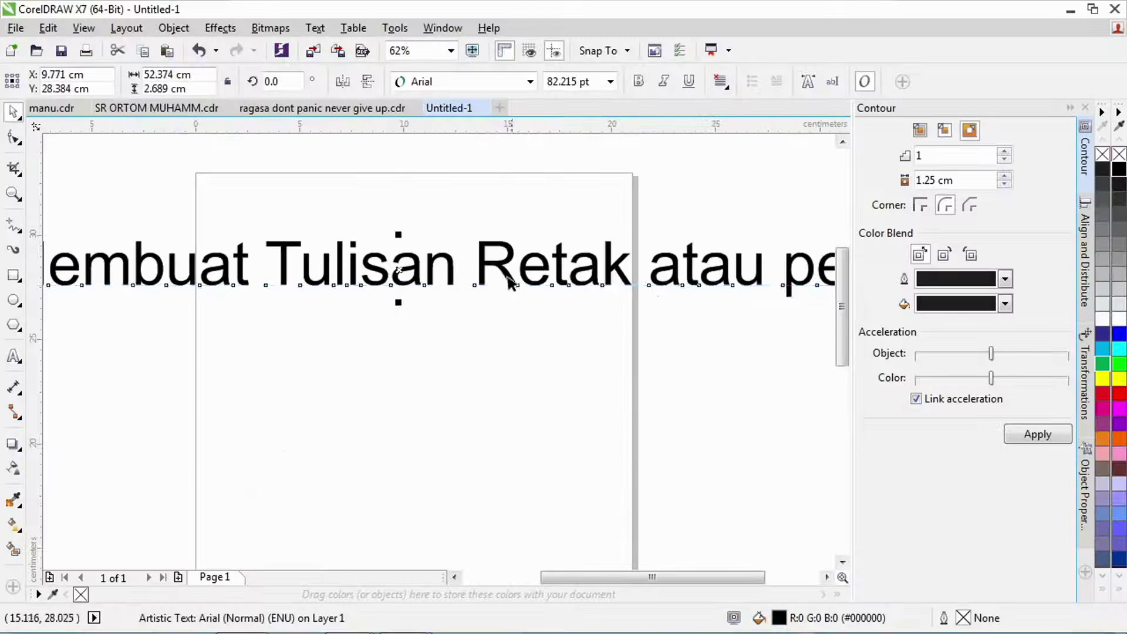
pyautogui.press('F3')
pyautogui.moveTo(516, 276); pyautogui.dragTo(530, 206)
pyautogui.click(546, 289)
# - Delete the "Cara Membuat Tulisan Retak atau pecah" text
pyautogui.click(360, 208)
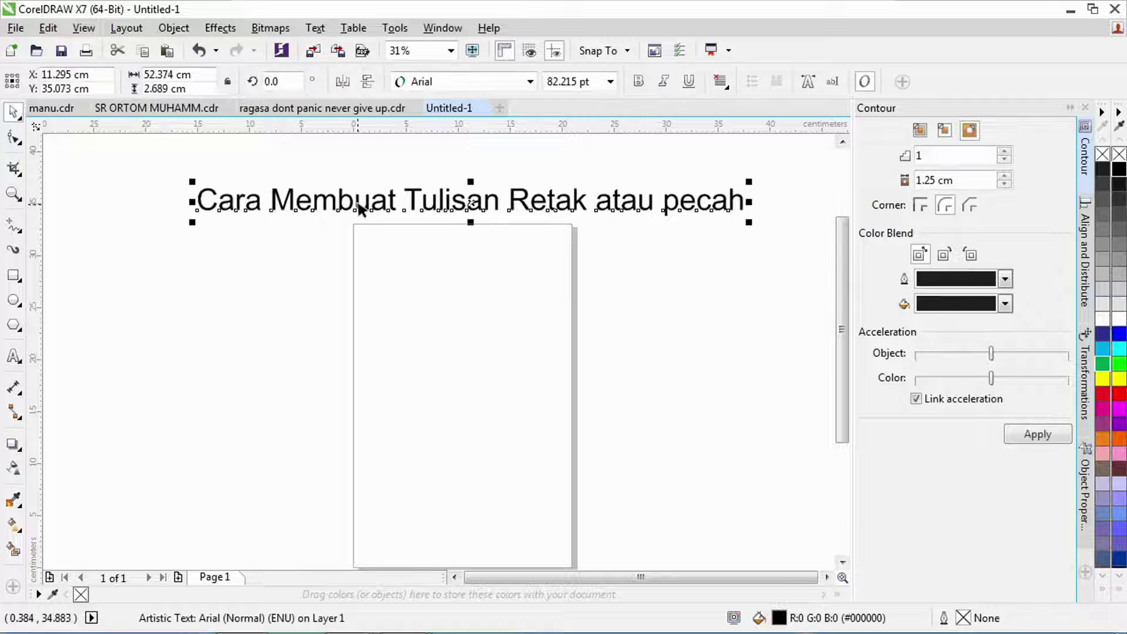
pyautogui.press('Delete')
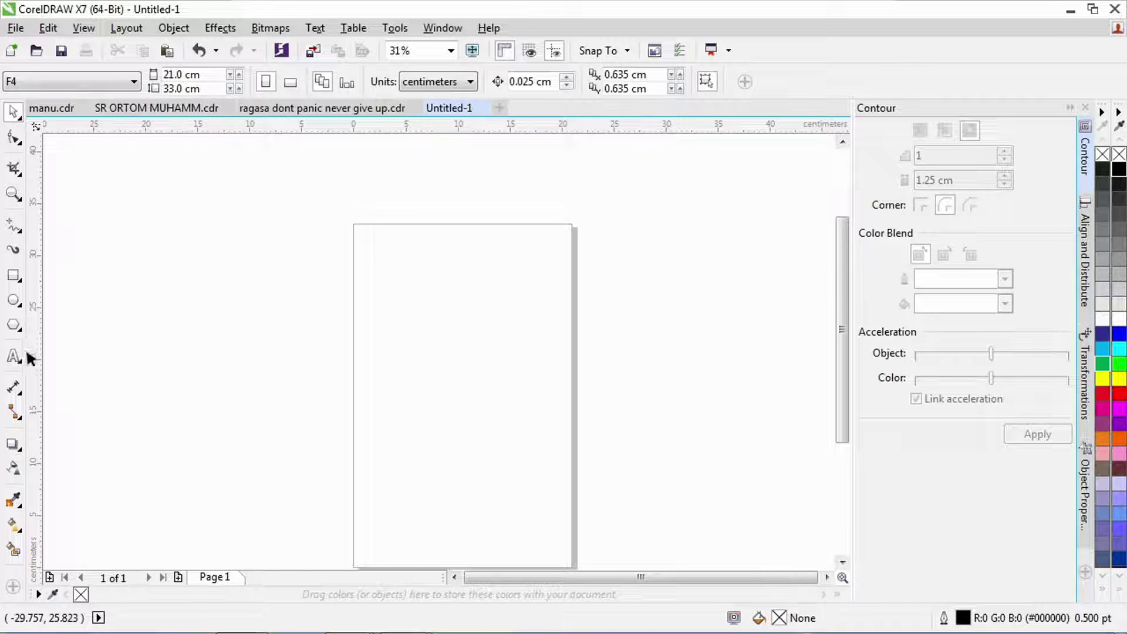
# - Create the artistic text "Pecah", enlarge it to about 32 cm wide and place it across the upper part of the page
pyautogui.press('F8')
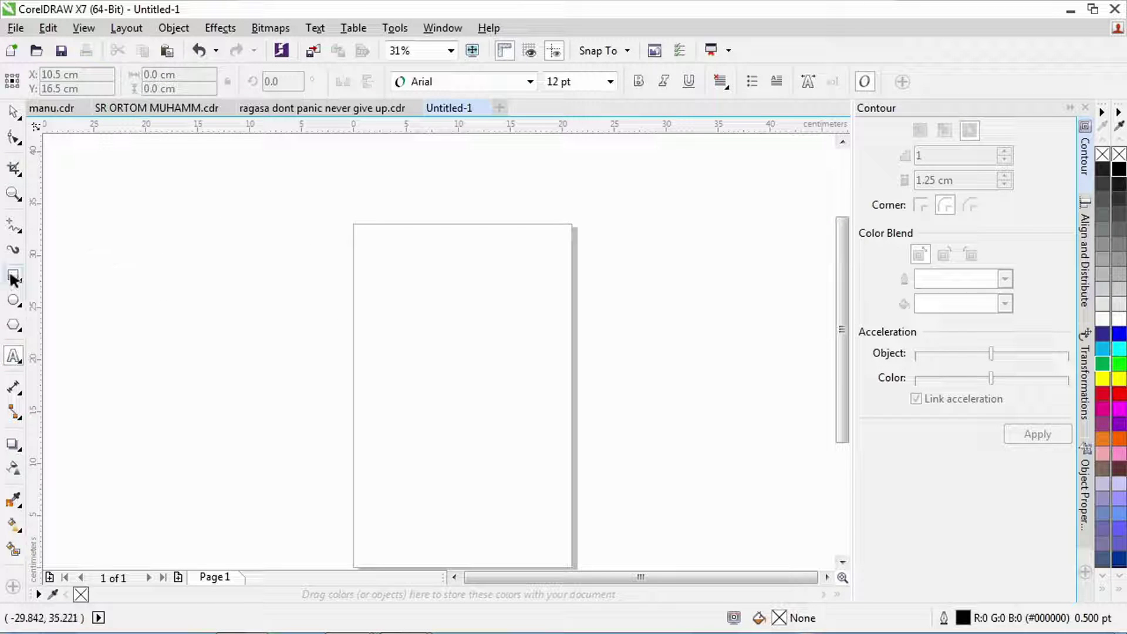
pyautogui.click(294, 273)
pyautogui.write('P')
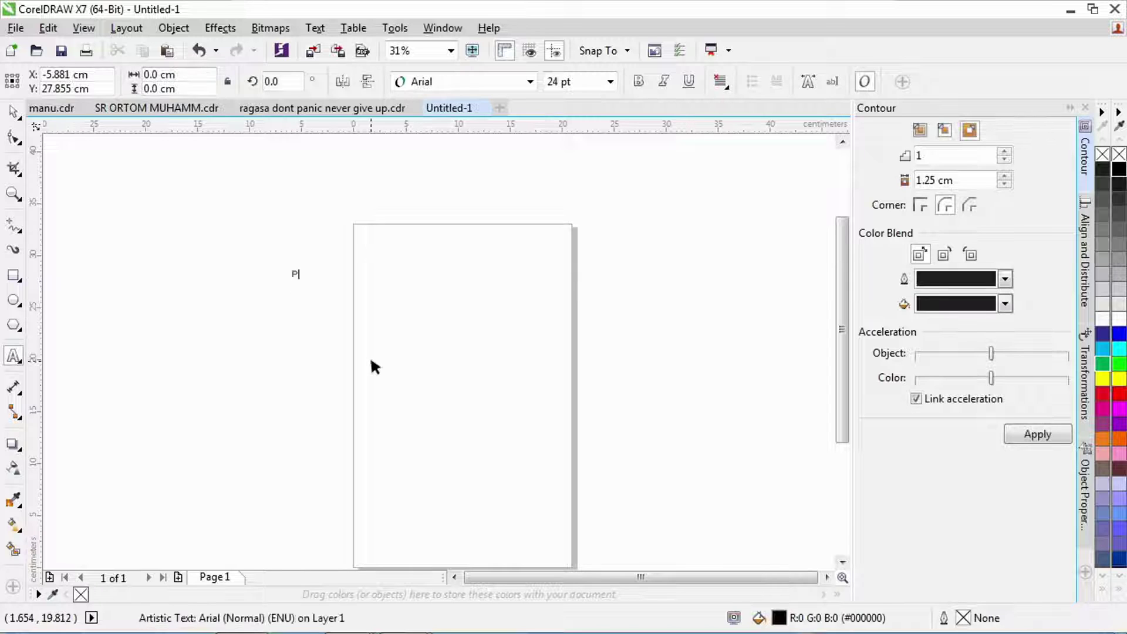
pyautogui.write('ecah')
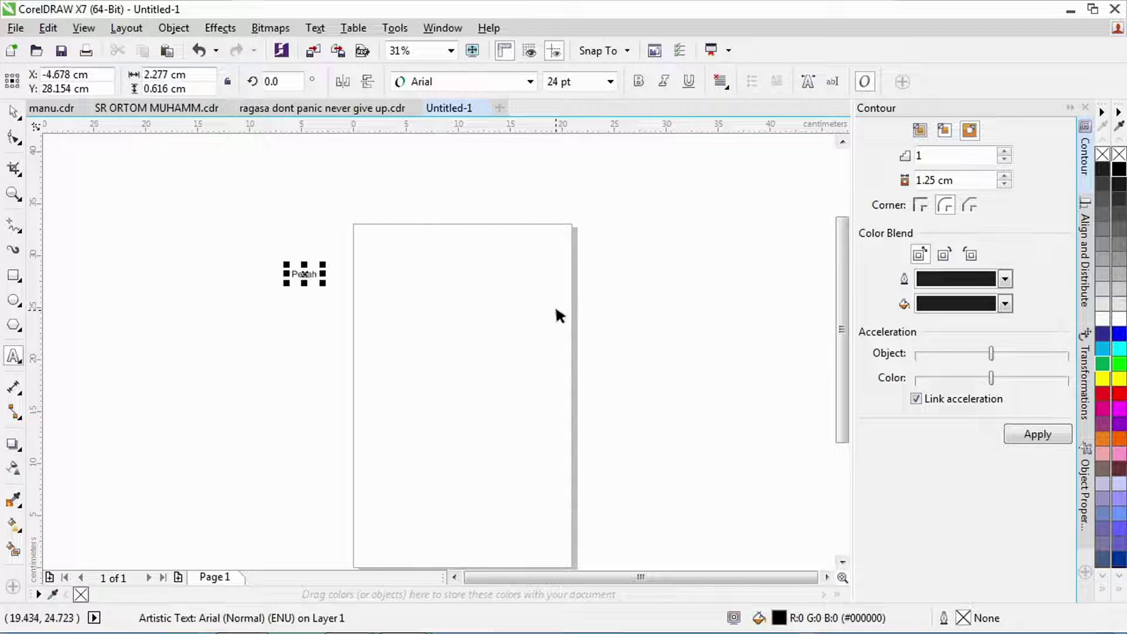
pyautogui.click(13, 112)
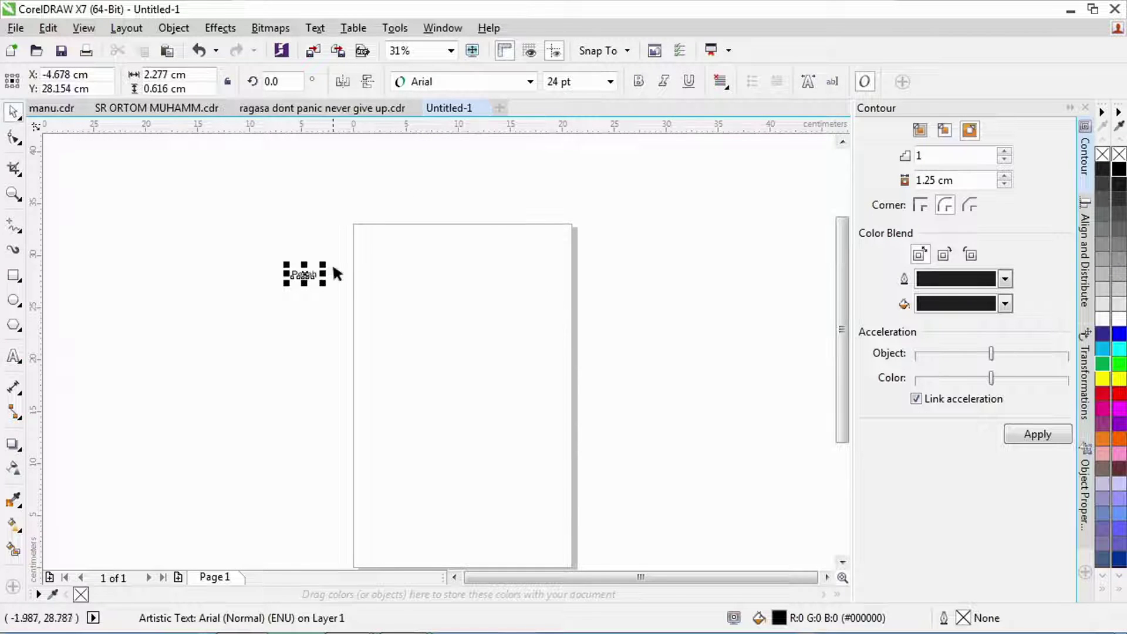
pyautogui.moveTo(324, 263); pyautogui.dragTo(623, 188)
pyautogui.moveTo(496, 235); pyautogui.dragTo(472, 290)
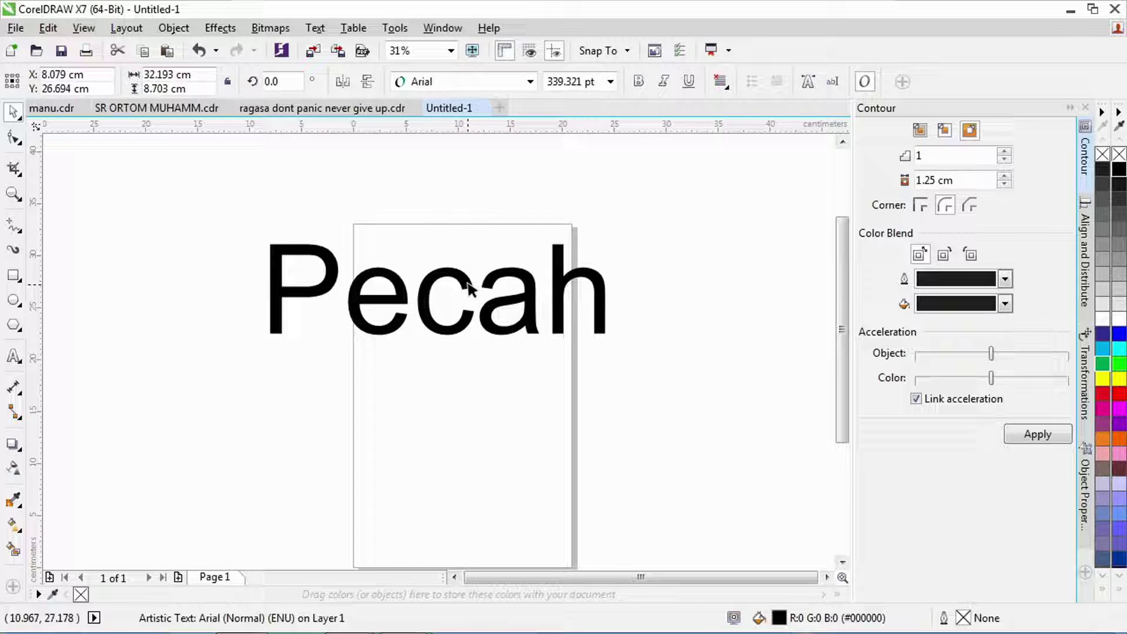
# - Set the font of the "Pecah" text to Galaxion
pyautogui.click(496, 82)
pyautogui.click(435, 169)
pyautogui.scroll(2, 382, 314)
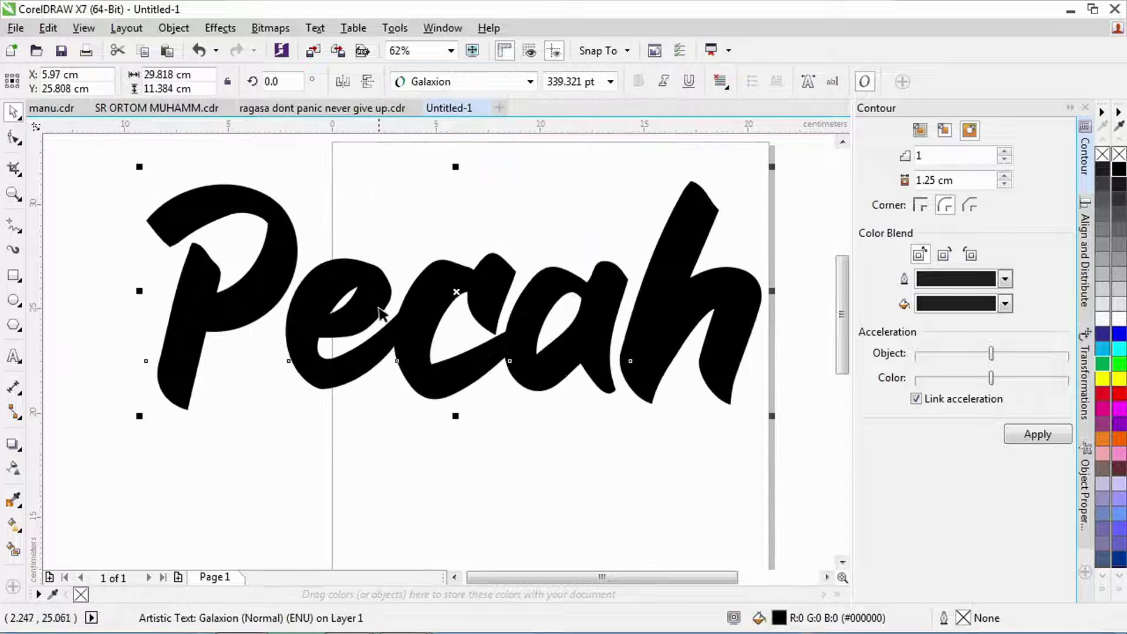
pyautogui.scroll(-1, 393, 322)
# - Break the "Pecah" artistic text apart into individual letters
pyautogui.rightClick(461, 313)
pyautogui.click(519, 302)
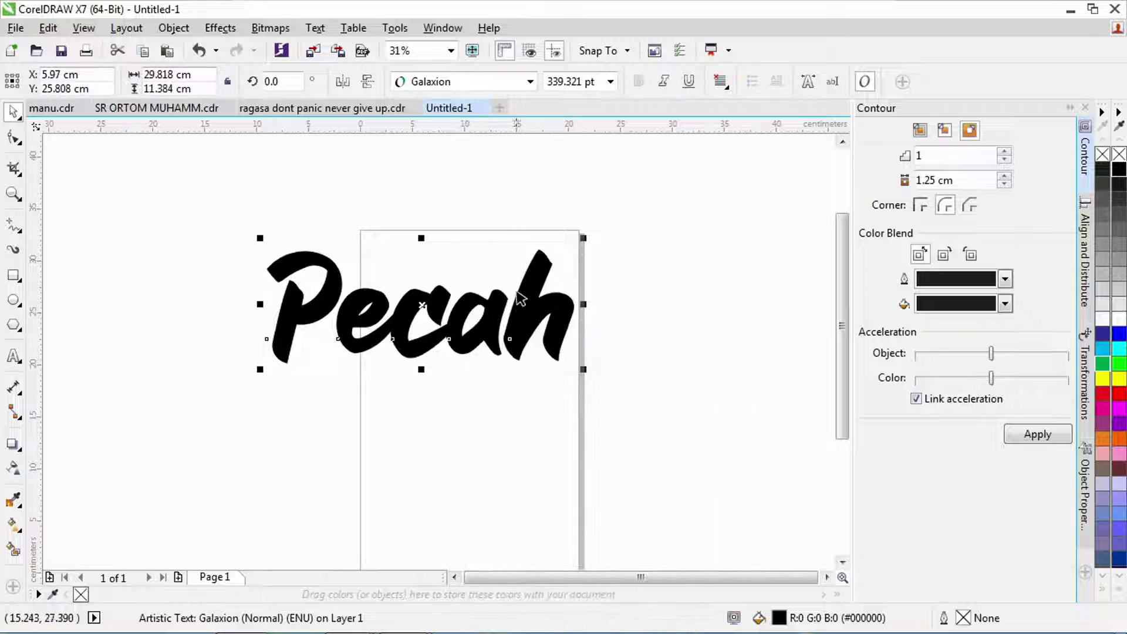
pyautogui.rightClick(519, 302)
pyautogui.click(519, 302)
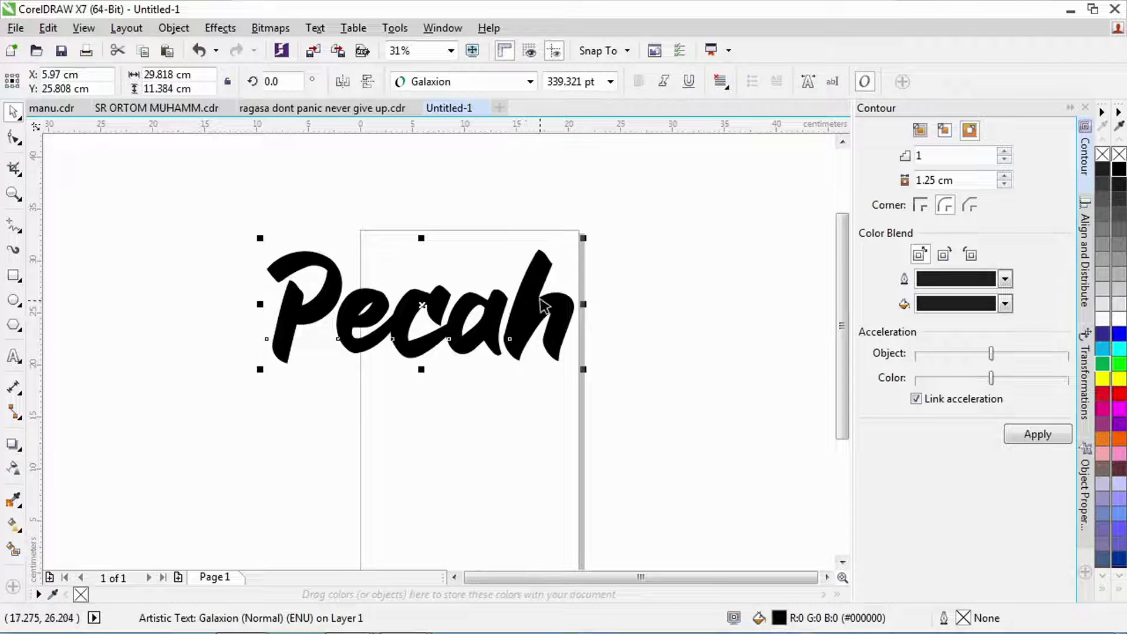
pyautogui.hotkey('ctrl', 'k')
pyautogui.click(463, 256)
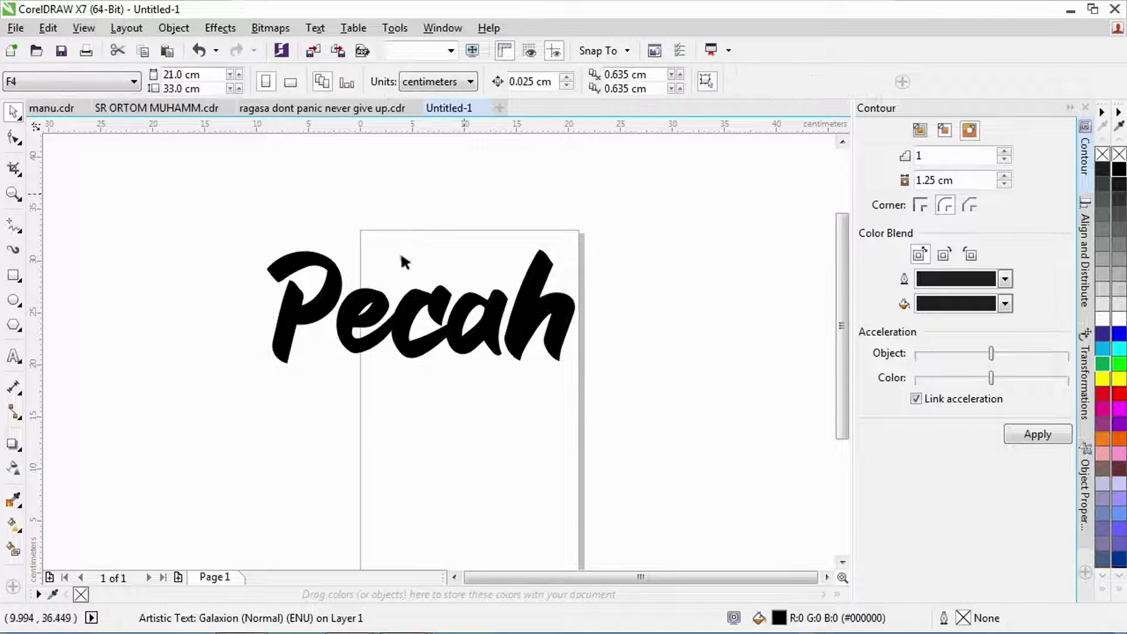
pyautogui.click(323, 306)
pyautogui.click(382, 306)
pyautogui.click(194, 209)
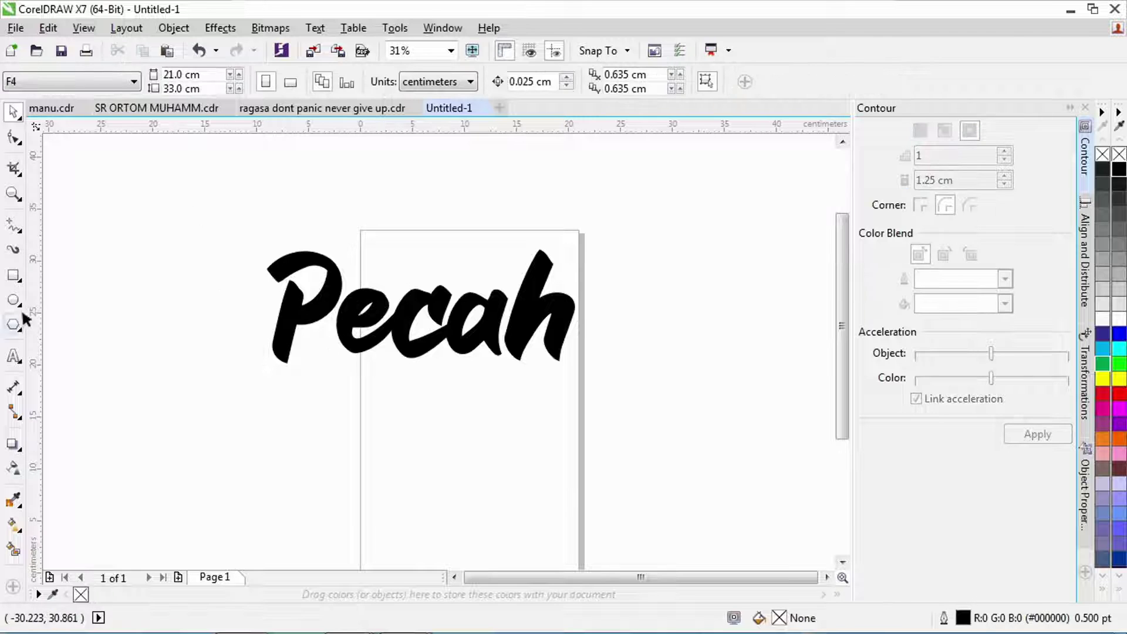
# - Add a "ctrl+K" note above the word, enlarged to about 15 cm wide, and delete it again
pyautogui.click(13, 355)
pyautogui.click(349, 200)
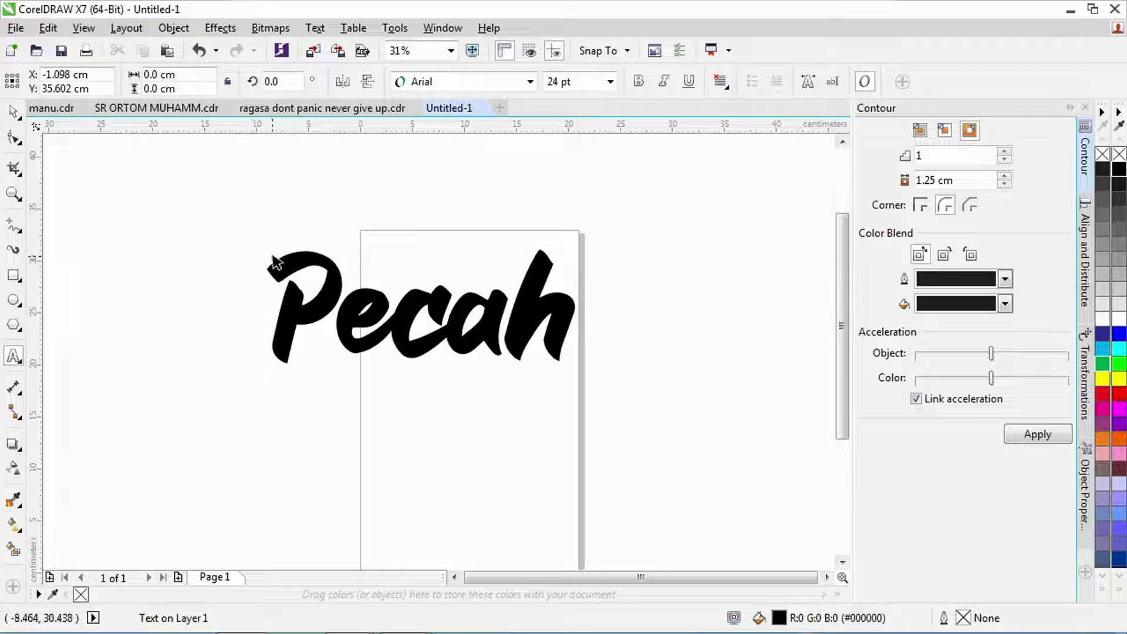
pyautogui.write('ctrl+K')
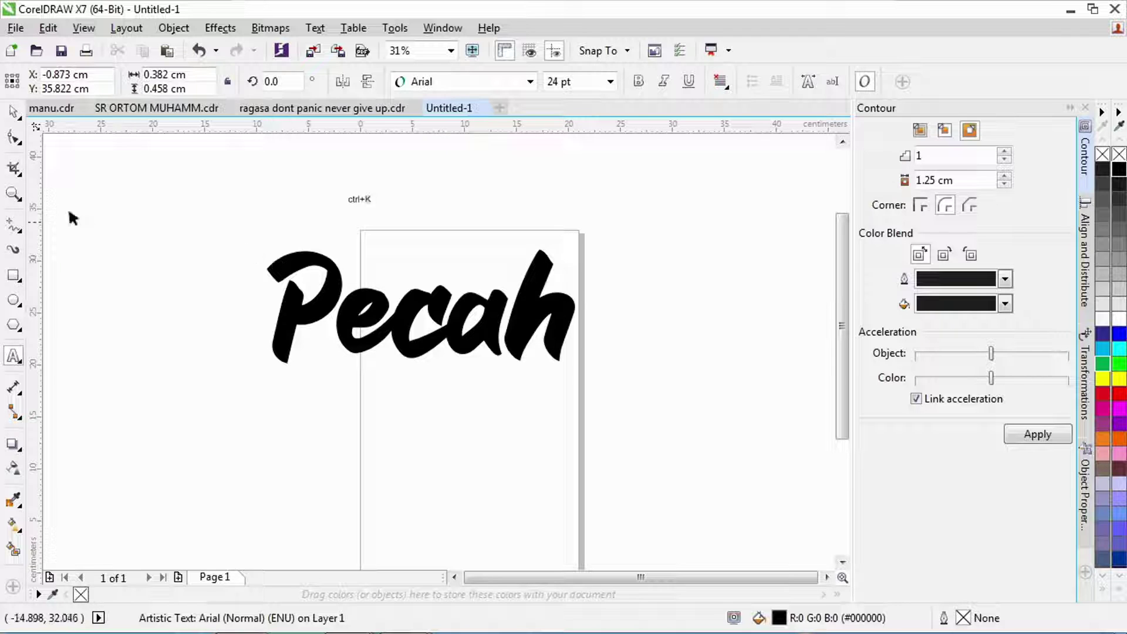
pyautogui.click(13, 112)
pyautogui.moveTo(378, 209); pyautogui.dragTo(504, 297)
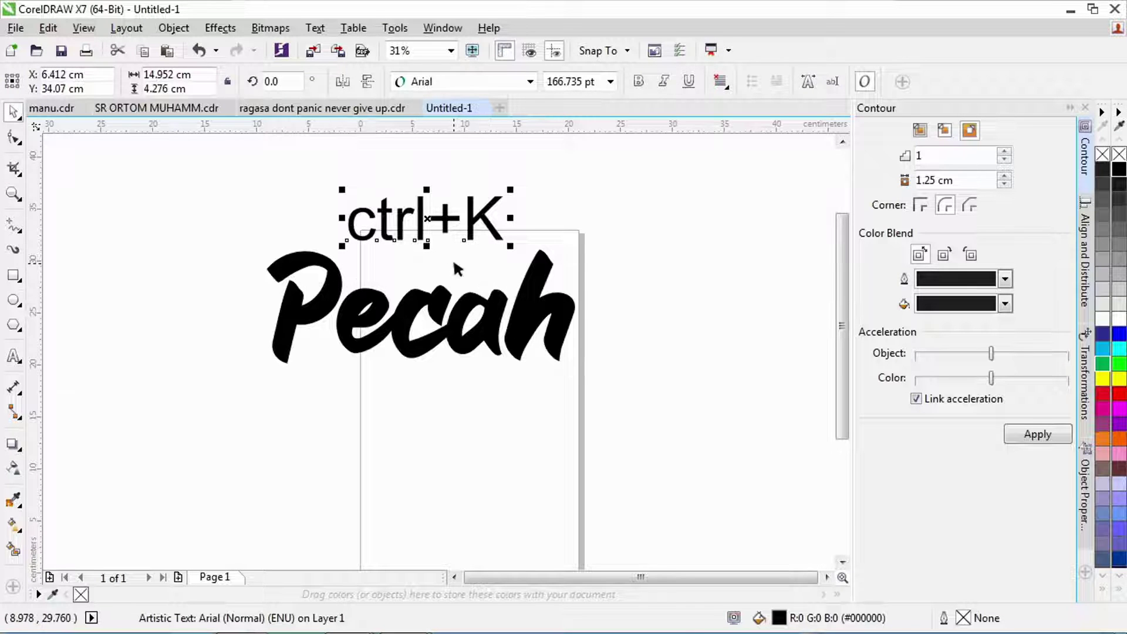
pyautogui.press('Delete')
# - Move the letters P and e away from the word to test their separation, and undo both moves
pyautogui.click(332, 256)
pyautogui.moveTo(332, 254); pyautogui.dragTo(305, 204)
pyautogui.moveTo(376, 293); pyautogui.dragTo(411, 230)
pyautogui.hotkey('ctrl', 'z')
pyautogui.hotkey('ctrl', 'z')
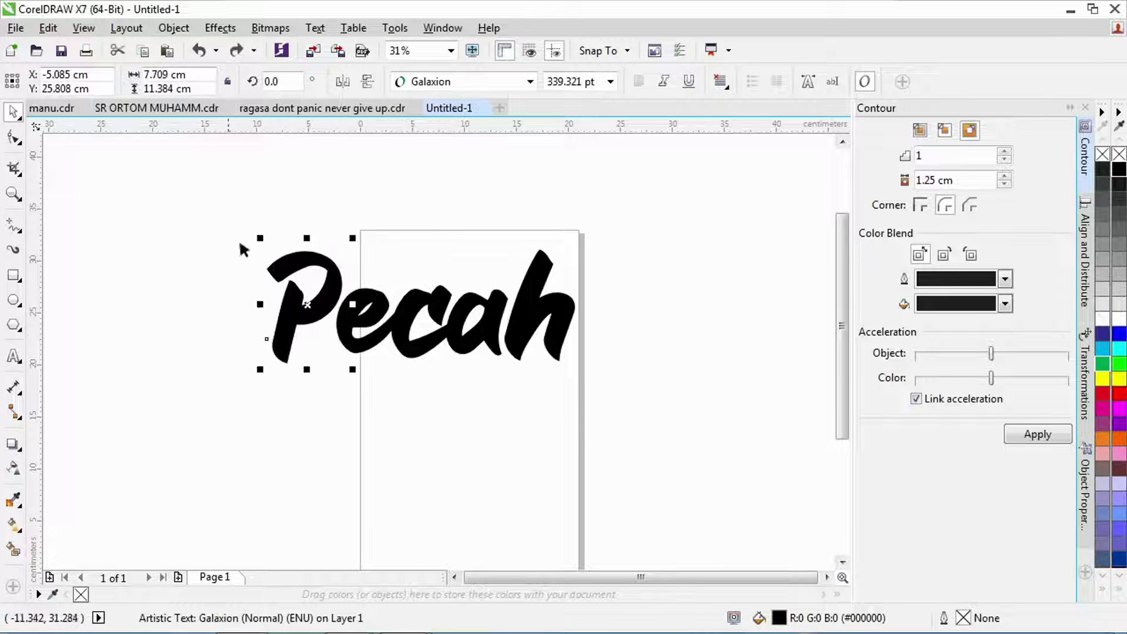
# - Convert all five letters of "Pecah" to curves and weld them into a single shape
pyautogui.moveTo(213, 218); pyautogui.dragTo(688, 443)
pyautogui.rightClick(539, 241)
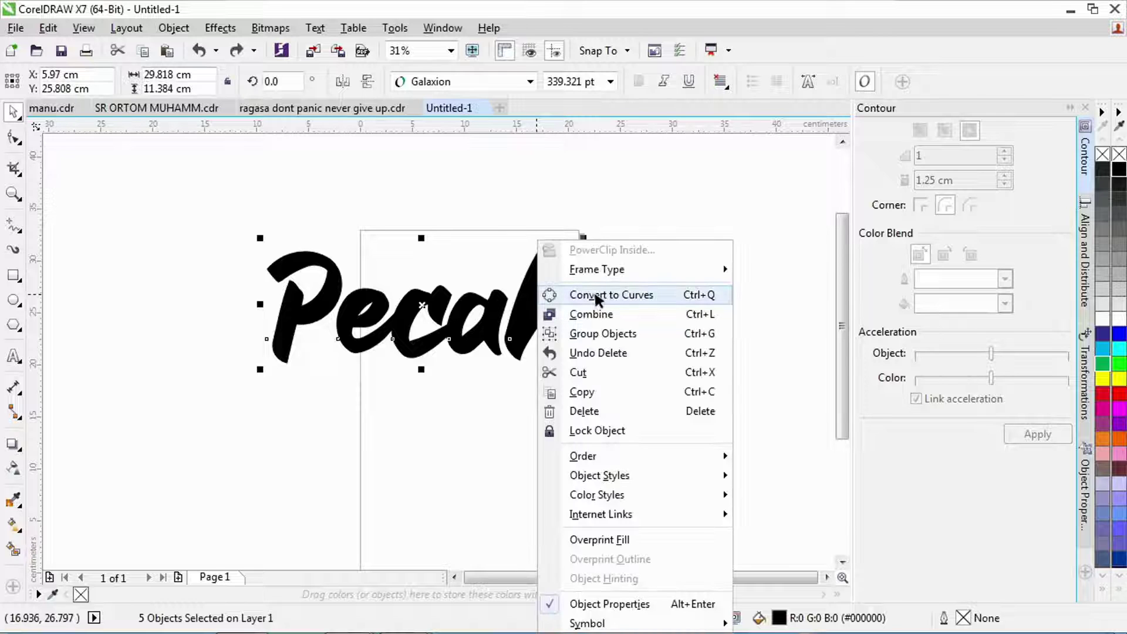
pyautogui.click(595, 296)
pyautogui.click(486, 83)
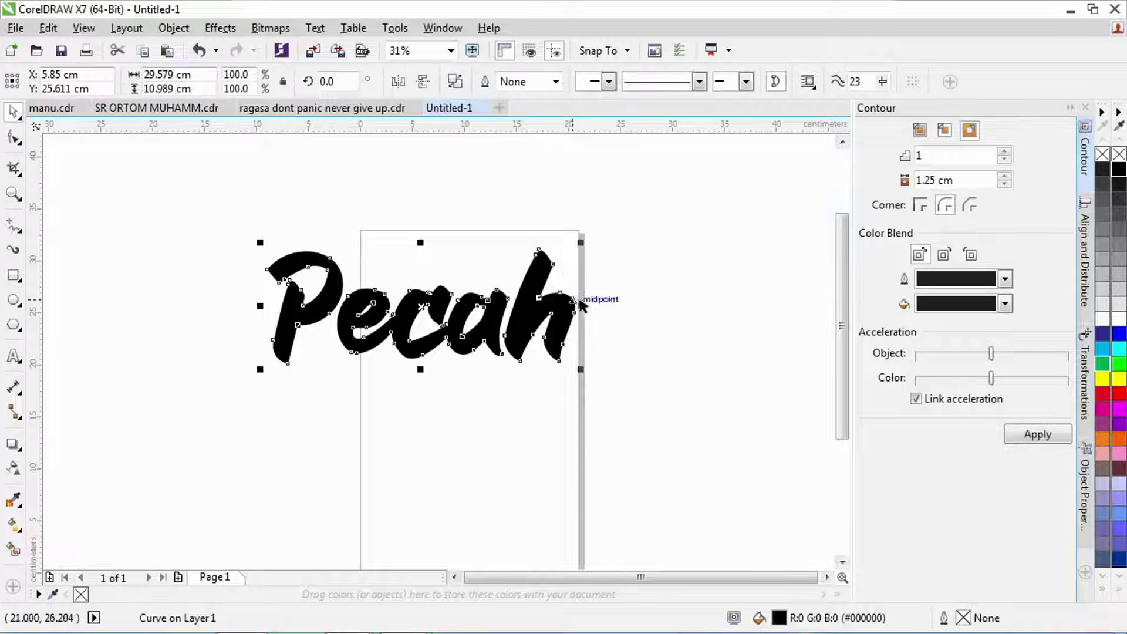
# - Scale the welded "Pecah" shape up around its centre to about 41 cm wide
pyautogui.moveTo(581, 243); pyautogui.dragTo(645, 217)
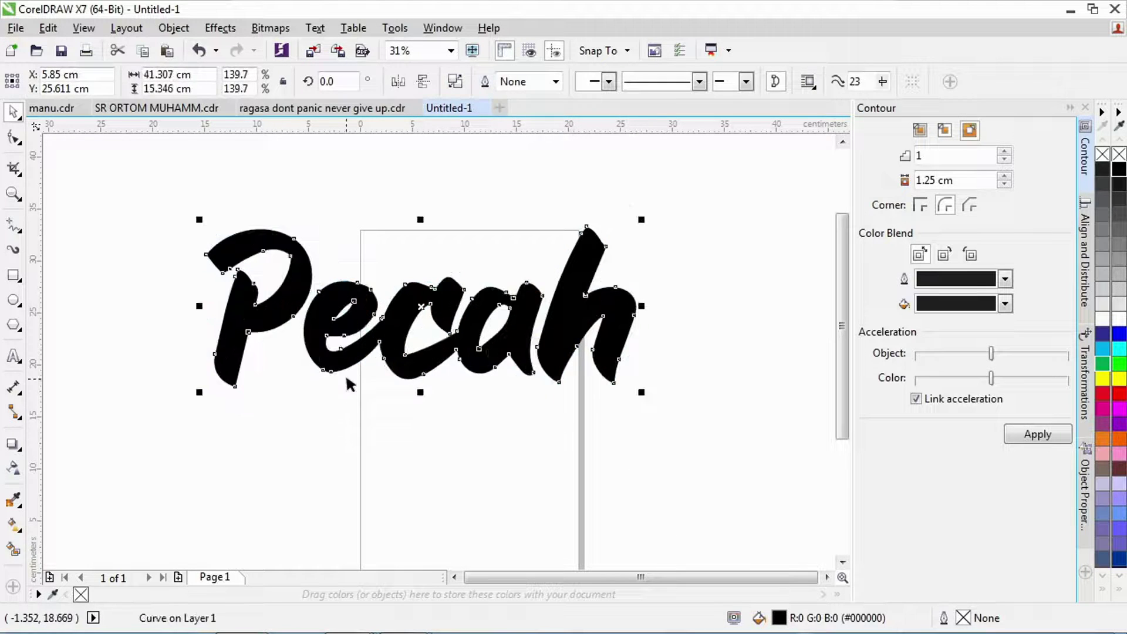
pyautogui.click(106, 259)
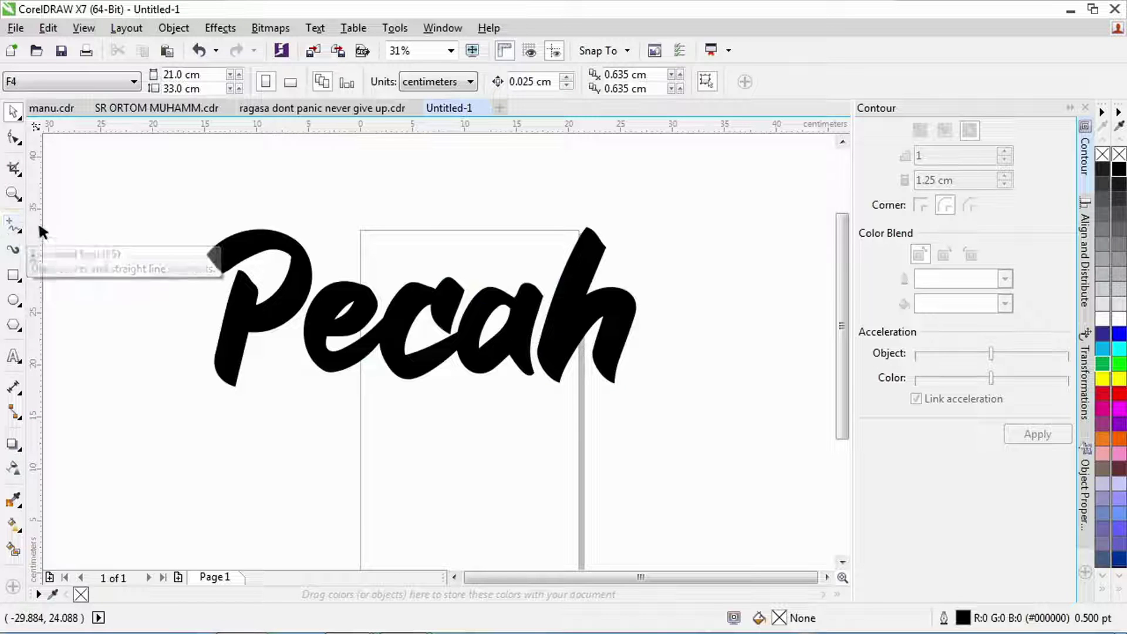
# - With freehand smoothing set to 16, draw two jagged lines across the word, about 57 cm and 28 cm wide
pyautogui.click(16, 226)
pyautogui.click(883, 82)
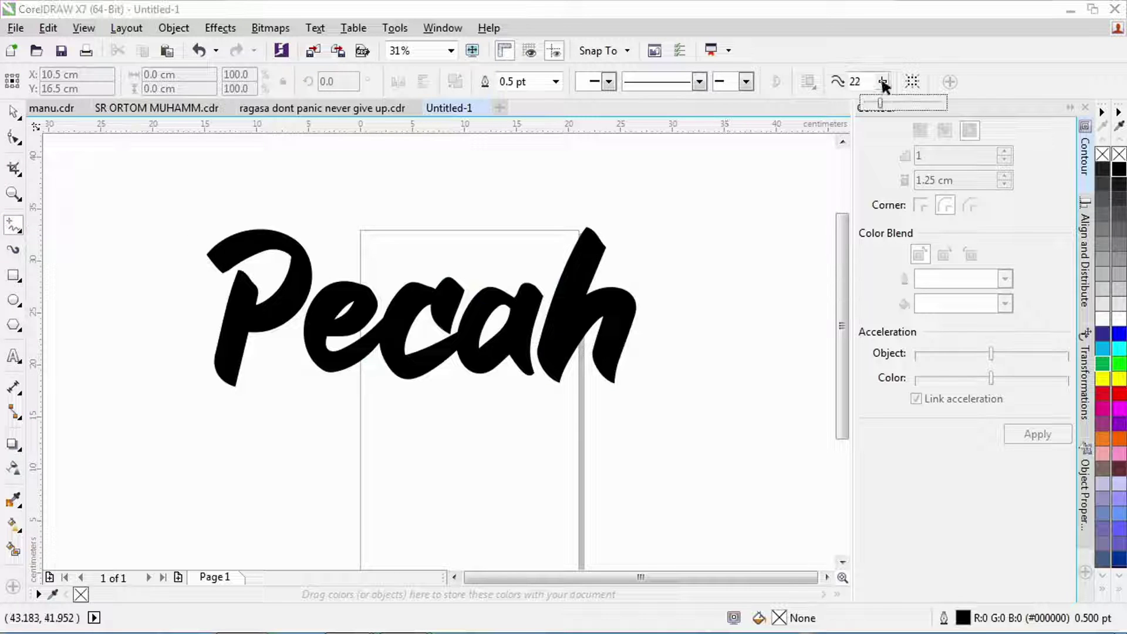
pyautogui.moveTo(876, 100); pyautogui.dragTo(875, 100)
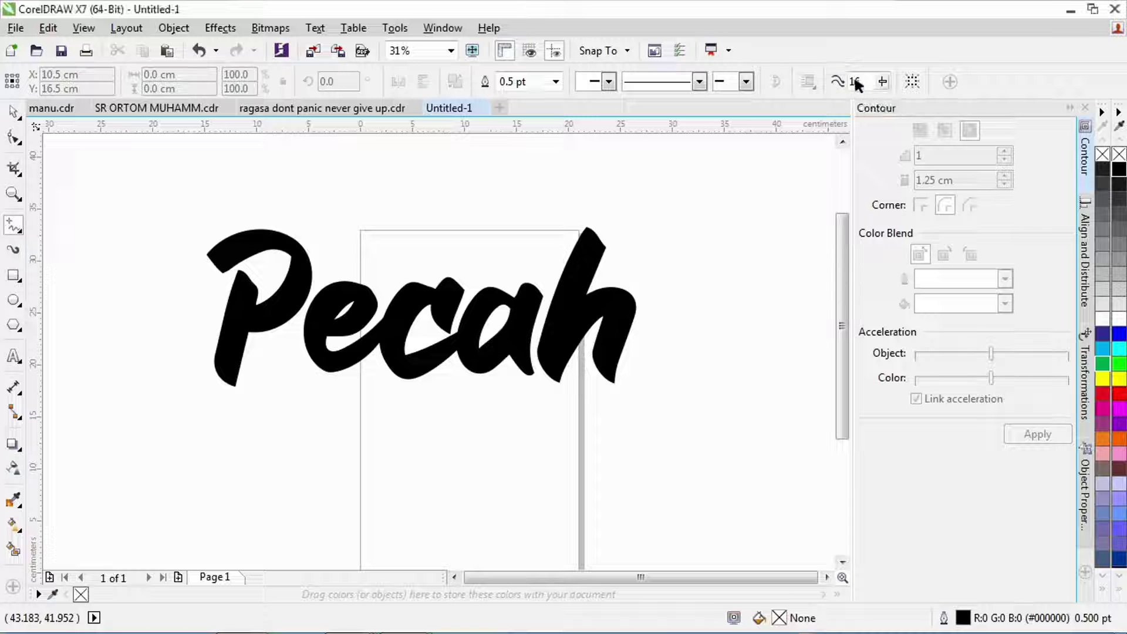
pyautogui.moveTo(90, 250)
pyautogui.mouseDown()
pyautogui.moveTo(147, 288)
pyautogui.moveTo(212, 263)
pyautogui.moveTo(281, 299)
pyautogui.moveTo(407, 296)
pyautogui.moveTo(459, 359)
pyautogui.moveTo(614, 325)
pyautogui.moveTo(678, 363)
pyautogui.mouseUp()
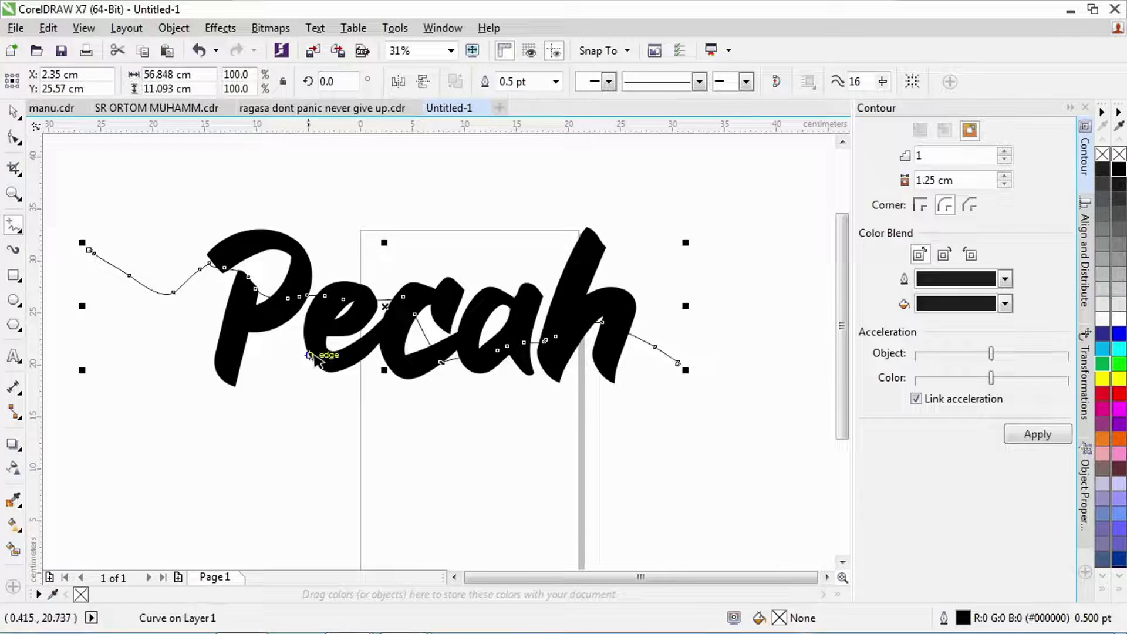
pyautogui.click(167, 340)
pyautogui.moveTo(346, 339)
pyautogui.mouseDown()
pyautogui.moveTo(374, 332)
pyautogui.moveTo(415, 359)
pyautogui.moveTo(461, 433)
pyautogui.mouseUp()
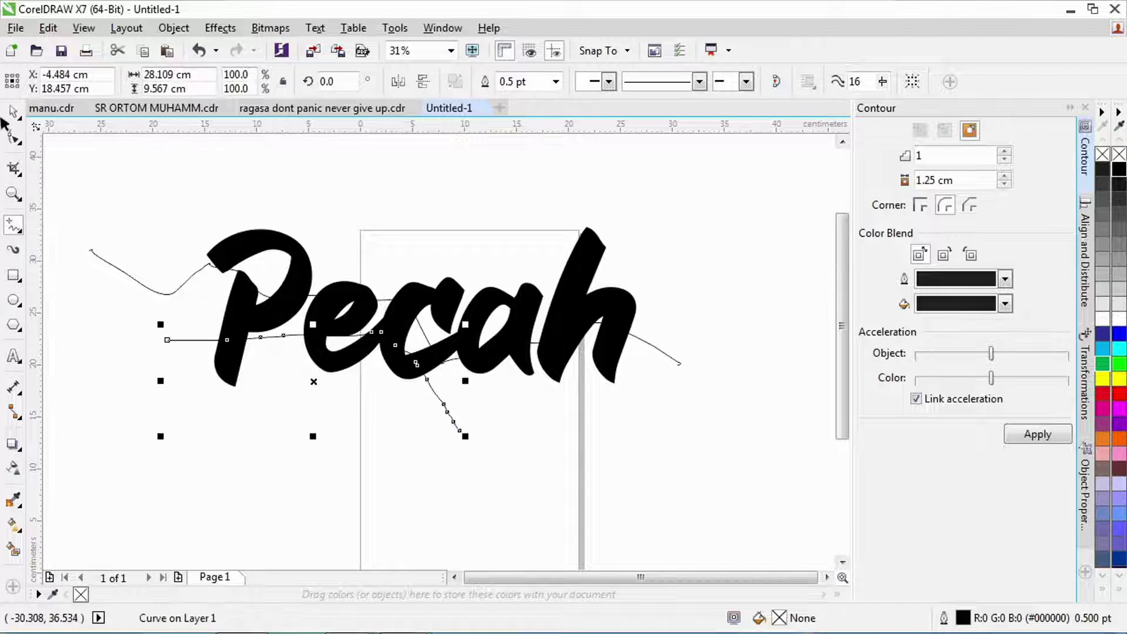
# - Select both freehand crack lines and weld them into one curve
pyautogui.click(13, 111)
pyautogui.click(13, 137)
pyautogui.moveTo(68, 181); pyautogui.dragTo(678, 483)
pyautogui.keyDown('shift'); pyautogui.click(651, 345); pyautogui.keyUp('shift')
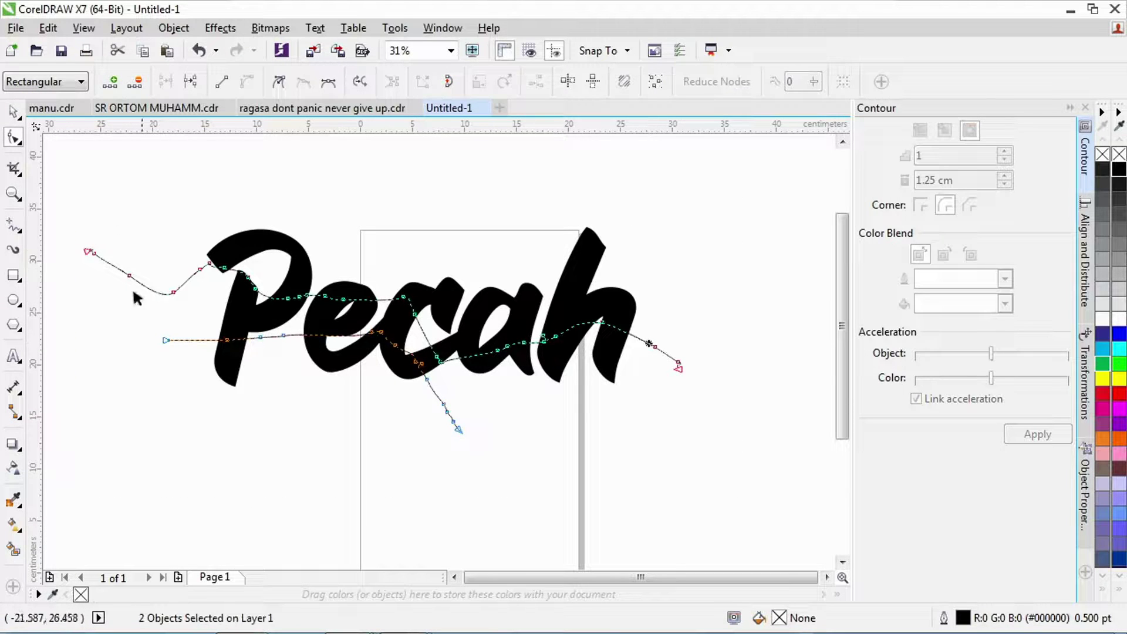
pyautogui.click(13, 111)
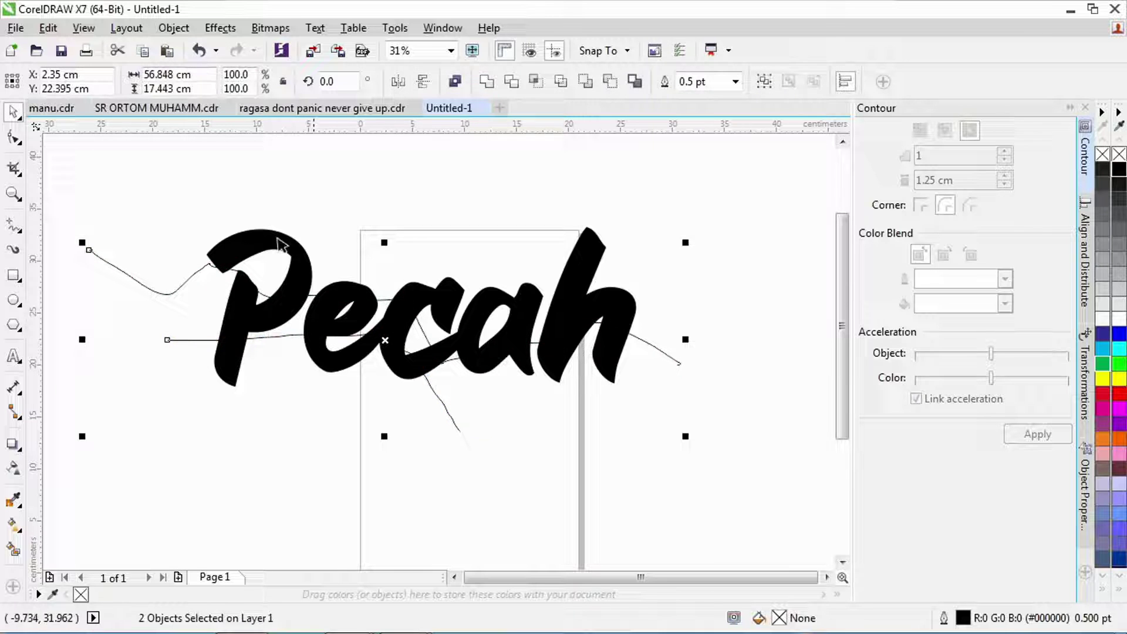
pyautogui.click(486, 83)
# - Select all nodes of the welded crack curve and convert its segments to straight lines
pyautogui.click(15, 140)
pyautogui.moveTo(69, 196); pyautogui.dragTo(805, 483)
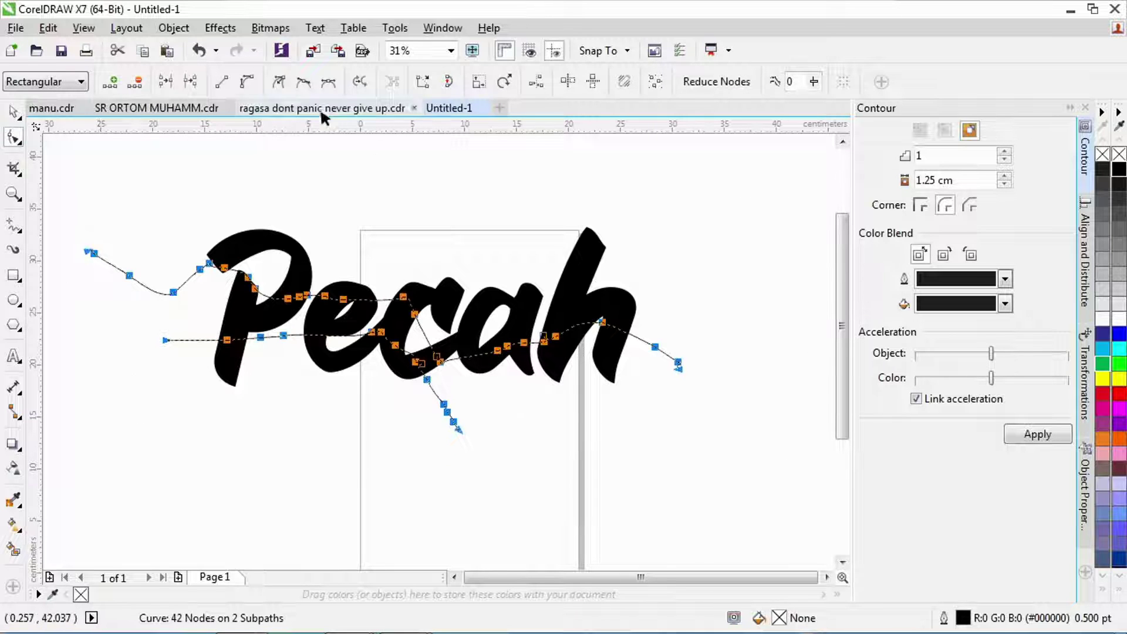
pyautogui.click(227, 82)
pyautogui.press('space')
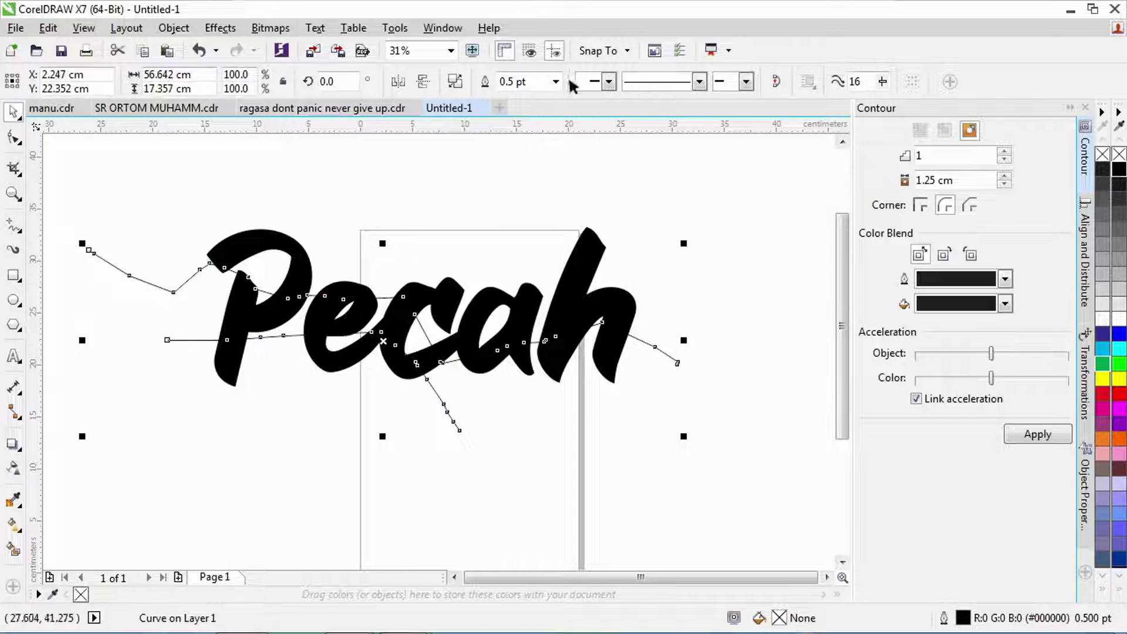
pyautogui.click(536, 202)
# - Draw a third freehand crack line about 37 cm wide across the word's upper part and combine it with the existing crack curve
pyautogui.click(14, 225)
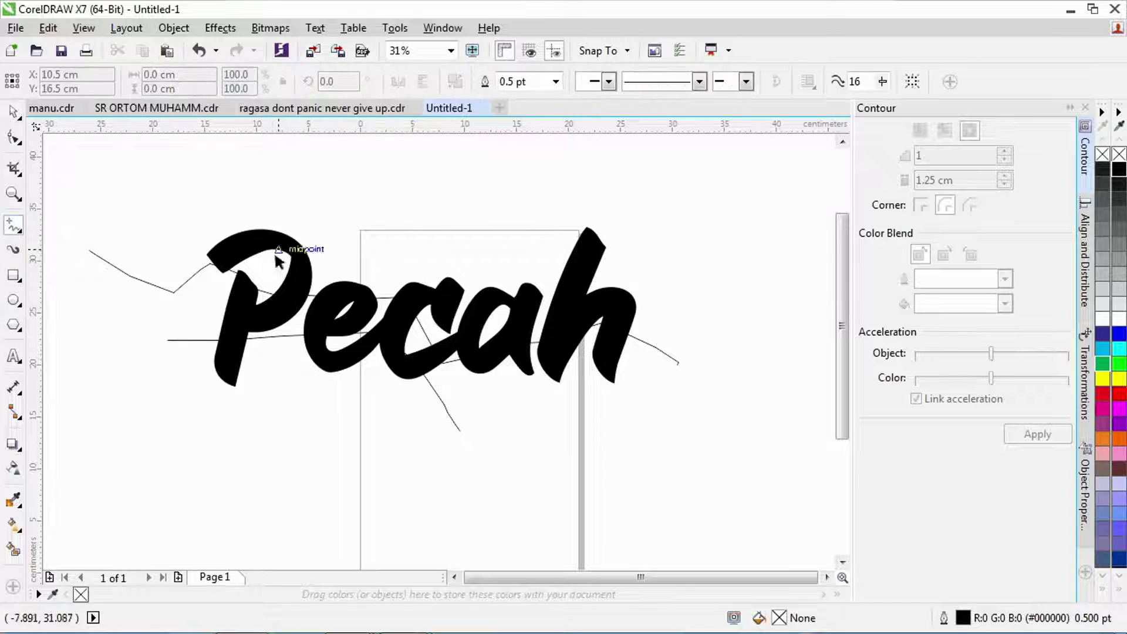
pyautogui.moveTo(268, 216)
pyautogui.mouseDown()
pyautogui.moveTo(277, 249)
pyautogui.moveTo(339, 240)
pyautogui.moveTo(349, 265)
pyautogui.moveTo(422, 296)
pyautogui.moveTo(487, 265)
pyautogui.moveTo(573, 273)
pyautogui.moveTo(649, 243)
pyautogui.mouseUp()
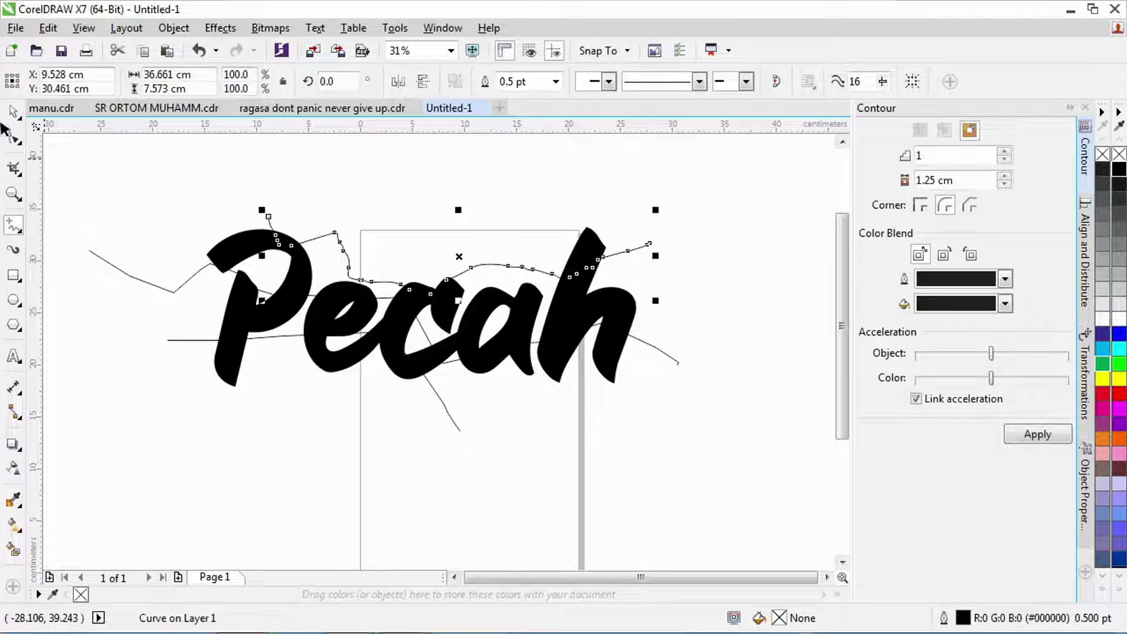
pyautogui.click(13, 113)
pyautogui.keyDown('shift'); pyautogui.click(184, 284); pyautogui.keyUp('shift')
pyautogui.hotkey('ctrl', 'l')
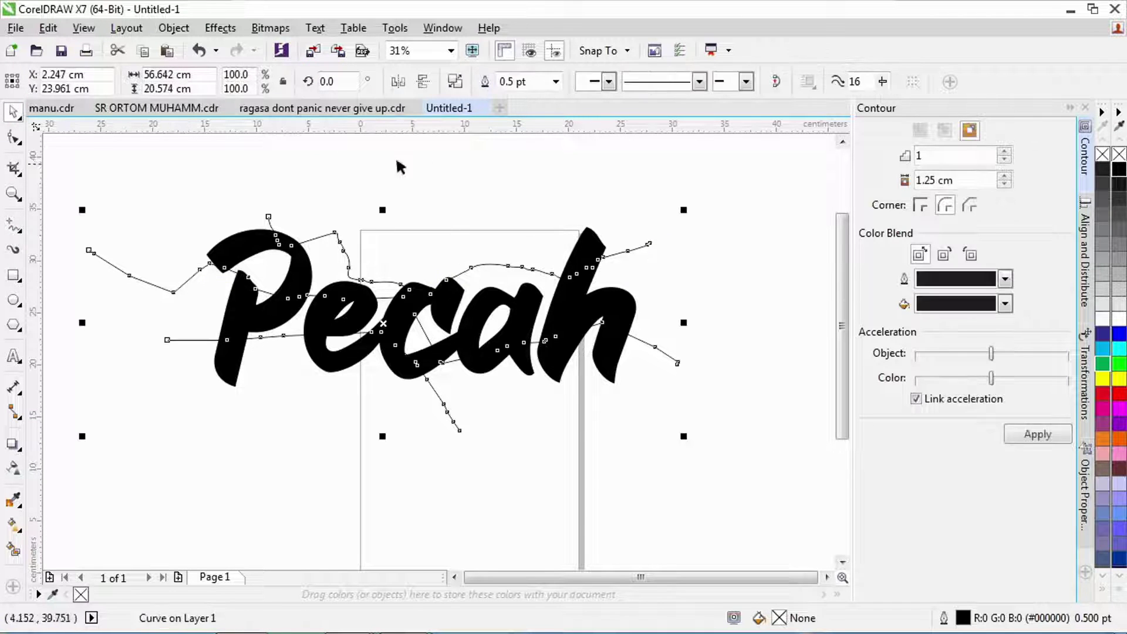
# - Convert all segments of the combined crack curve to straight lines and colour its outline red (#FF0000)
pyautogui.click(13, 137)
pyautogui.moveTo(70, 168); pyautogui.dragTo(735, 461)
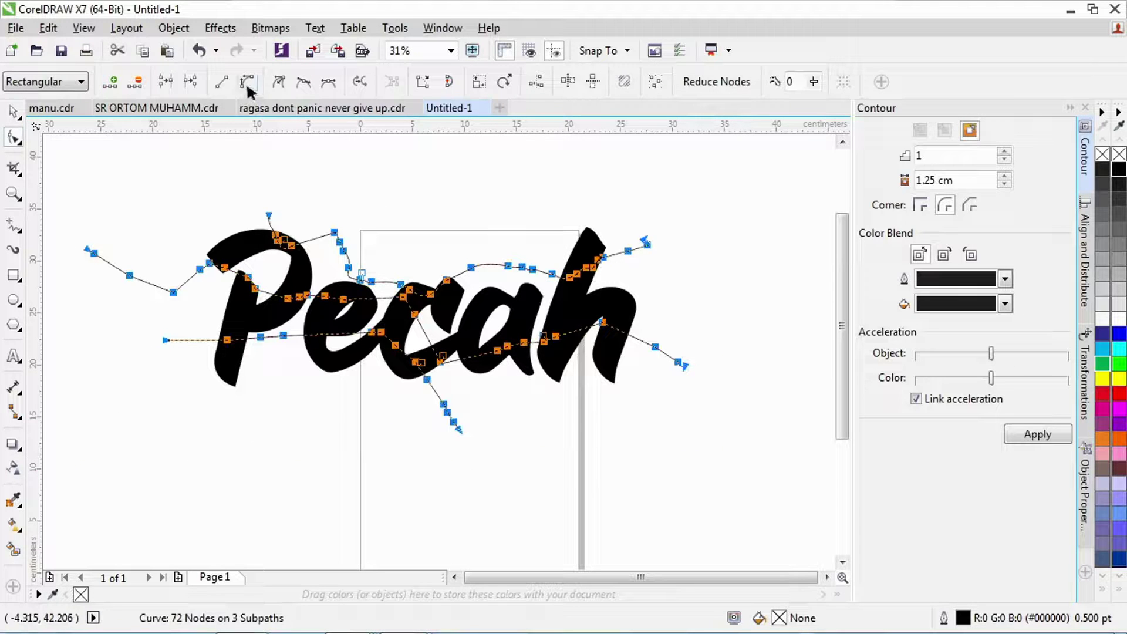
pyautogui.press('space')
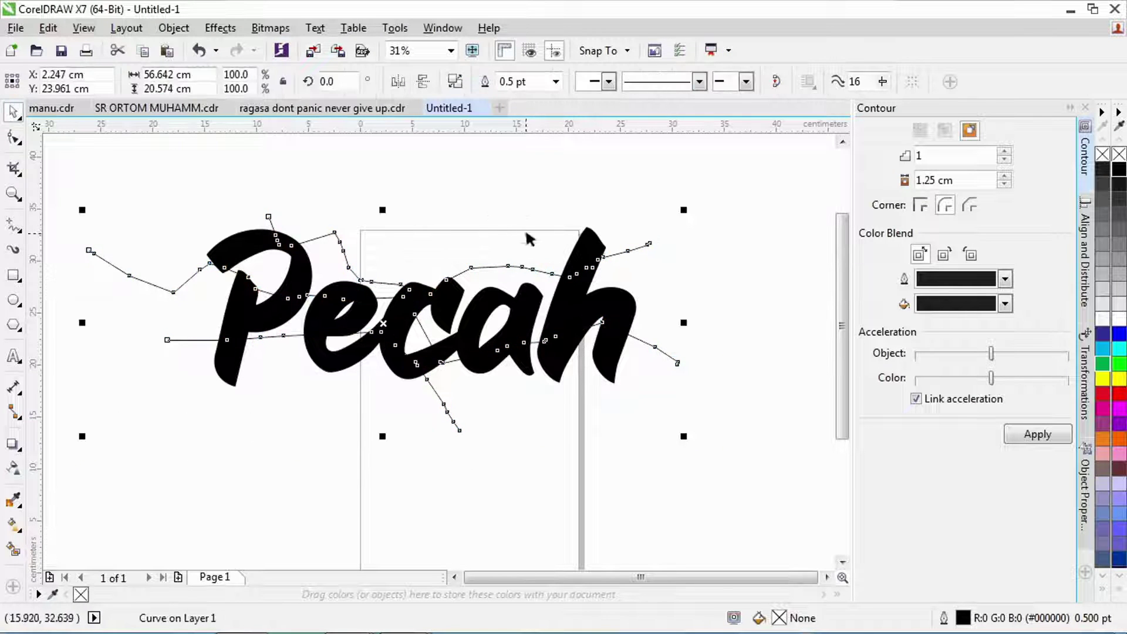
pyautogui.scroll(3, 603, 269)
pyautogui.rightClick(1120, 393)
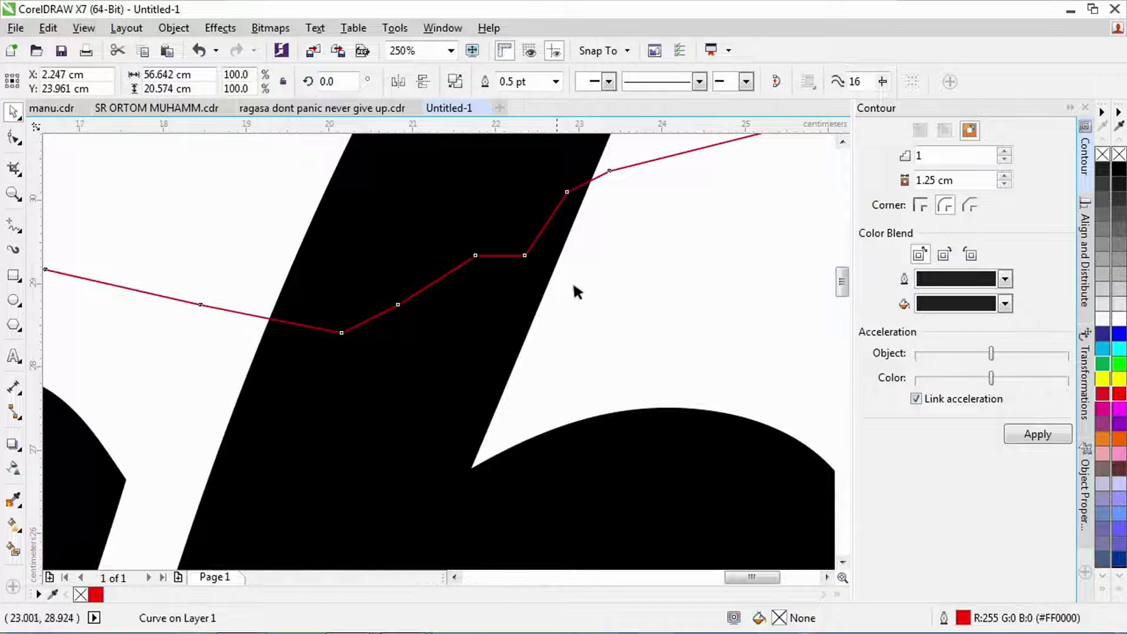
# - Set the outline width of the red crack curve to 4.0 pt
pyautogui.scroll(1, 395, 307)
pyautogui.click(555, 82)
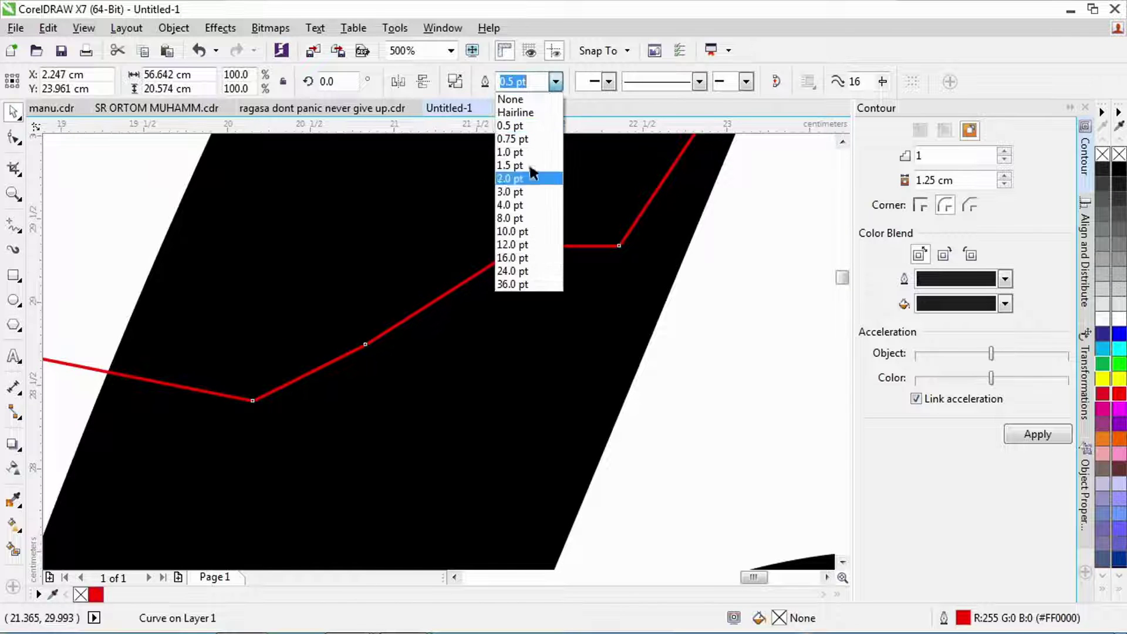
pyautogui.click(513, 205)
pyautogui.scroll(-5, 529, 246)
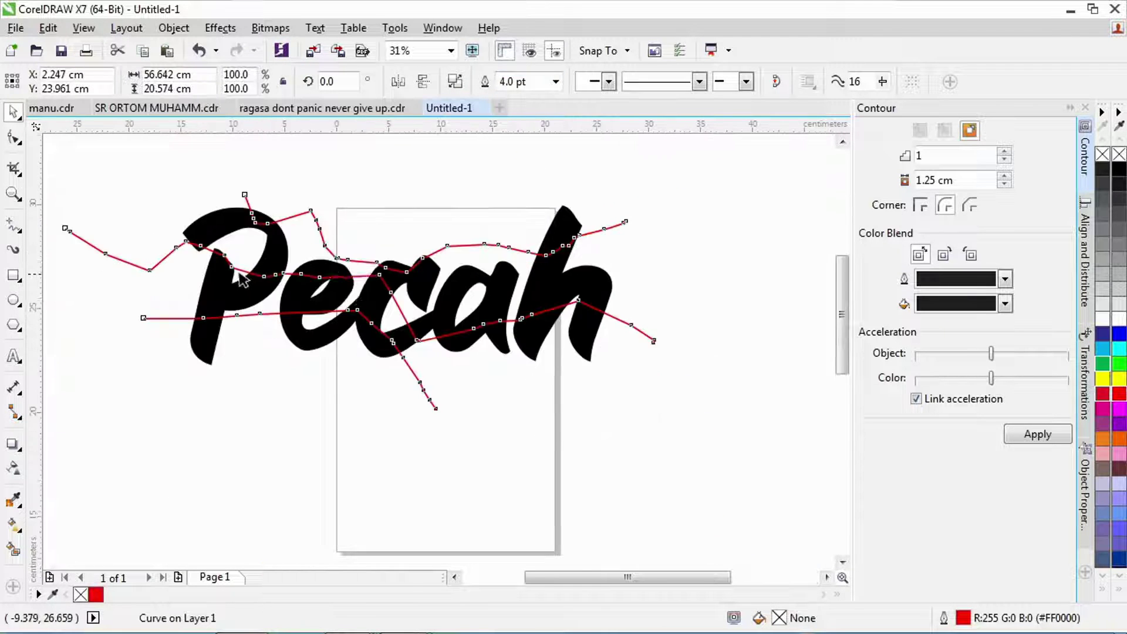
pyautogui.scroll(5, 241, 281)
pyautogui.scroll(-5, 315, 267)
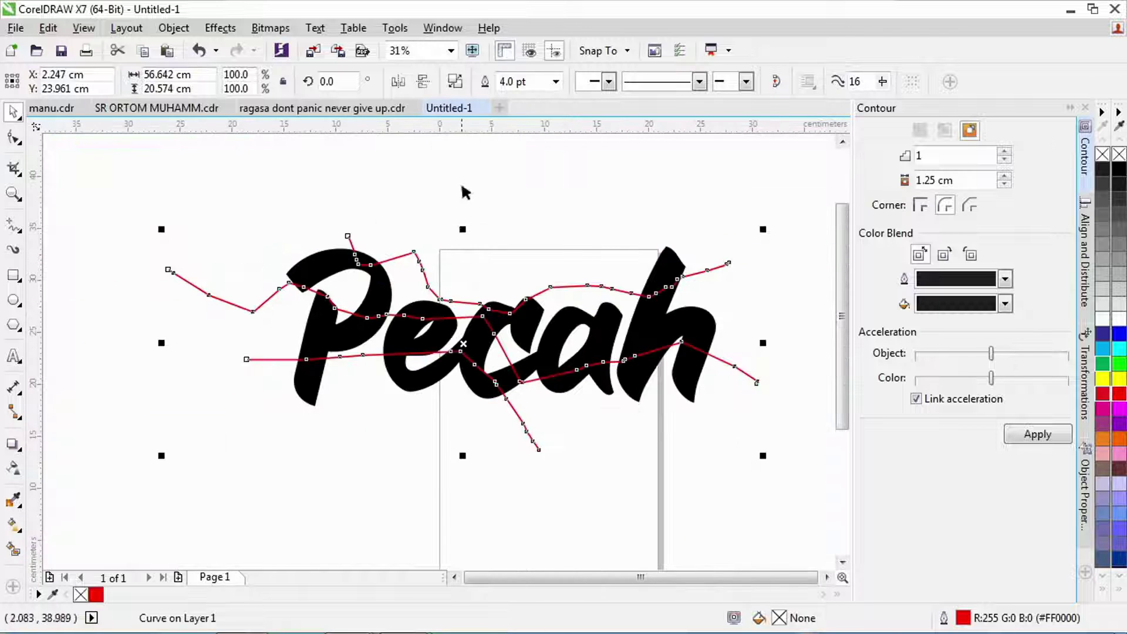
# - Add the note "CTRL+SHIFT+Q" above the word in Arial and enlarge it to about 51 pt
pyautogui.click(465, 192)
pyautogui.click(14, 356)
pyautogui.click(422, 219)
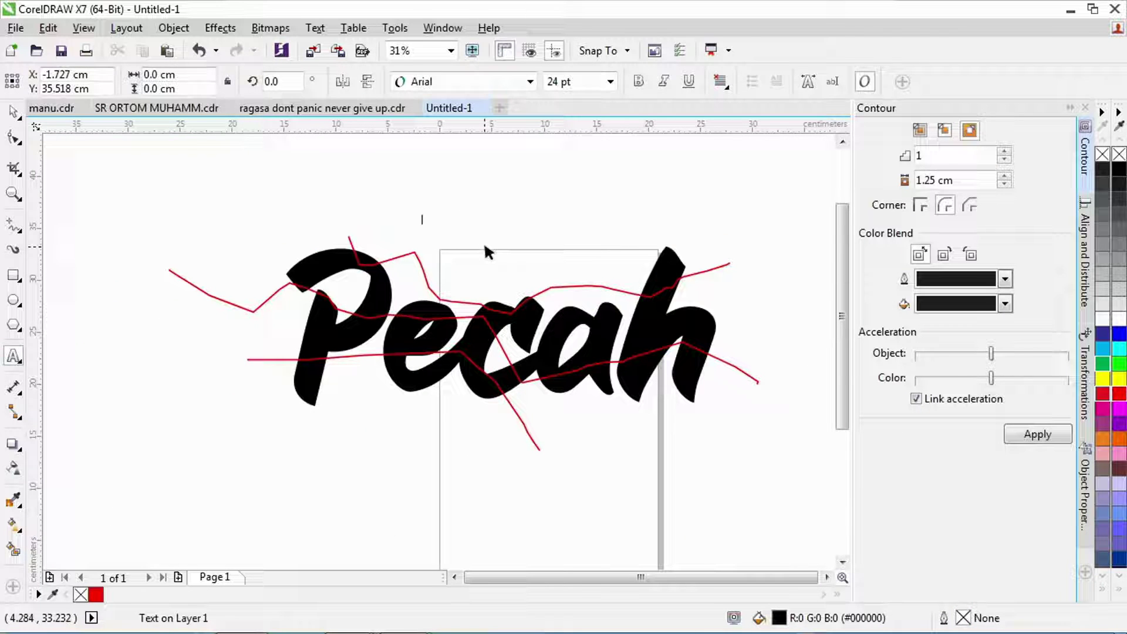
pyautogui.write('CTRL+SHIFT')
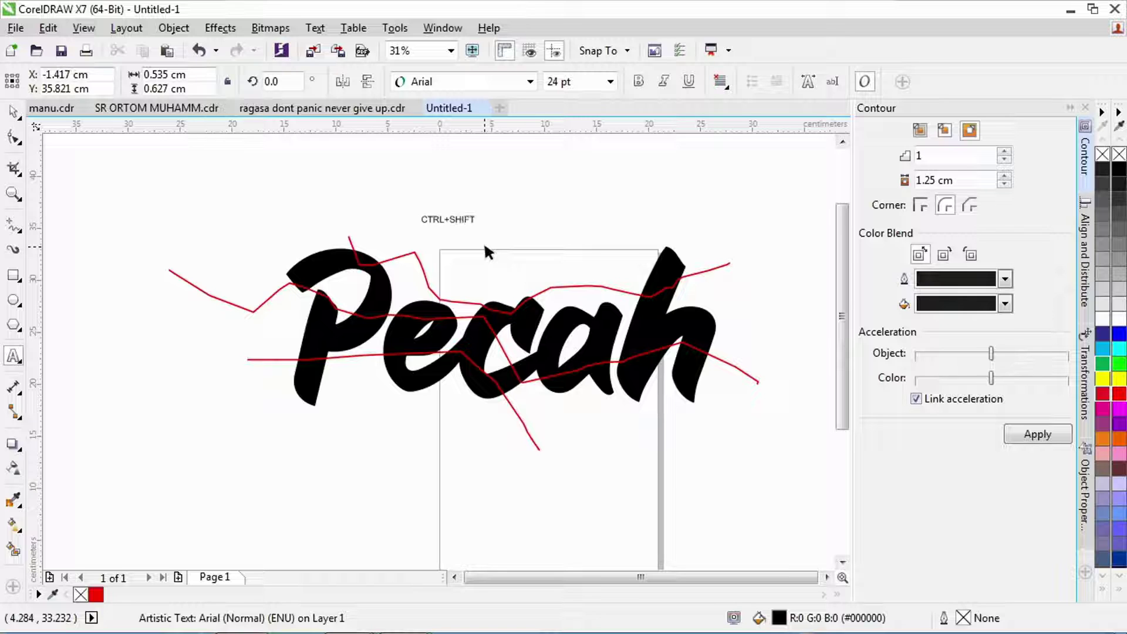
pyautogui.press('BackSpace')
pyautogui.write('+Q')
pyautogui.hotkey('ctrl', 'space')
pyautogui.scroll(2, 499, 206)
pyautogui.moveTo(453, 251); pyautogui.dragTo(591, 154)
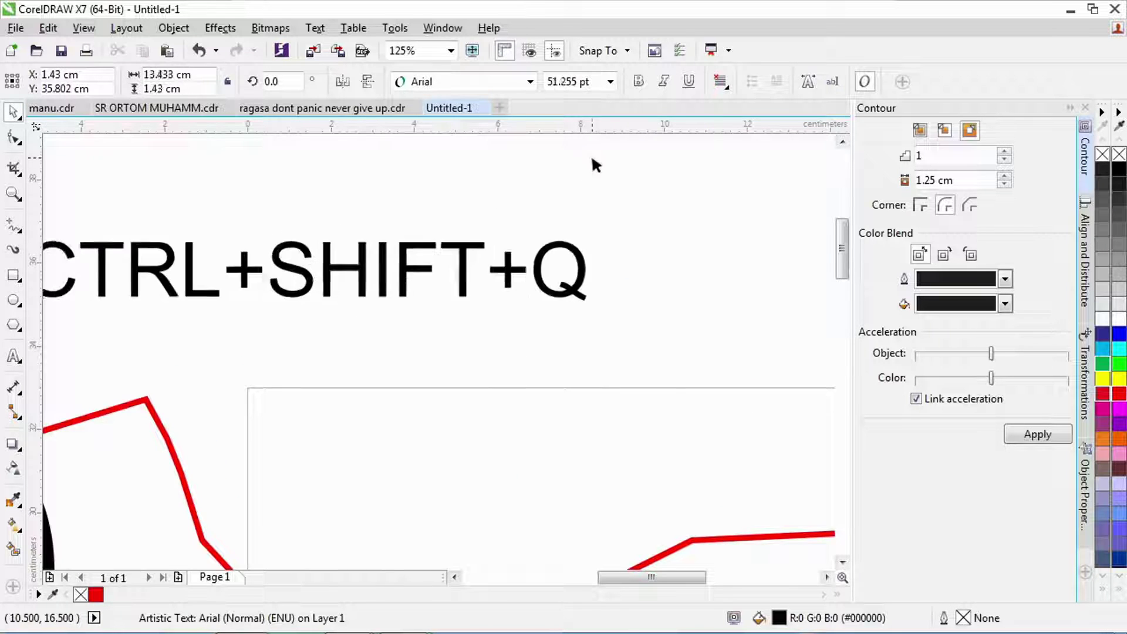
pyautogui.scroll(-2, 646, 182)
# - Convert the crack curve's 4 pt outline to an object and give the resulting red shape a black hairline outline
pyautogui.click(534, 244)
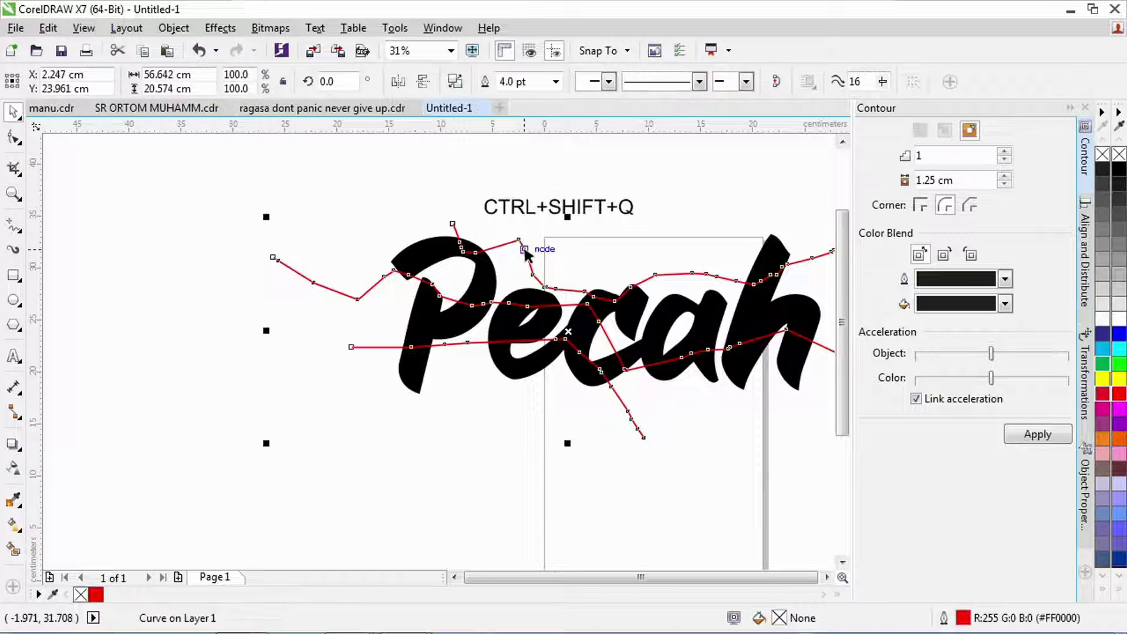
pyautogui.scroll(2, 531, 249)
pyautogui.scroll(-2, 541, 258)
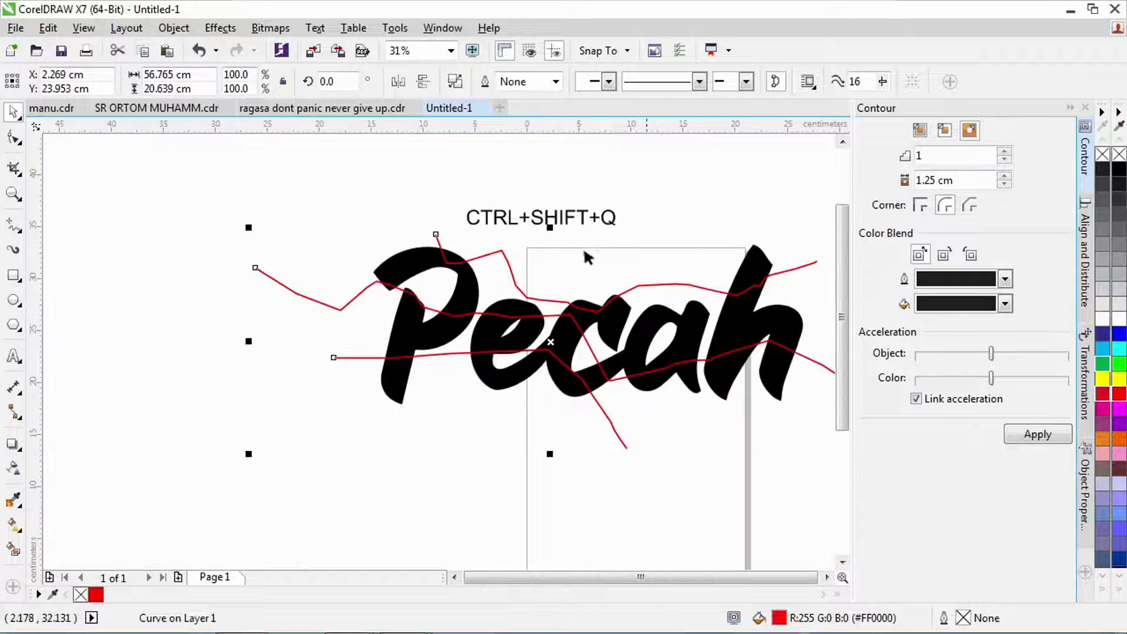
pyautogui.rightClick(1119, 169)
pyautogui.scroll(3, 520, 282)
pyautogui.scroll(2, 280, 358)
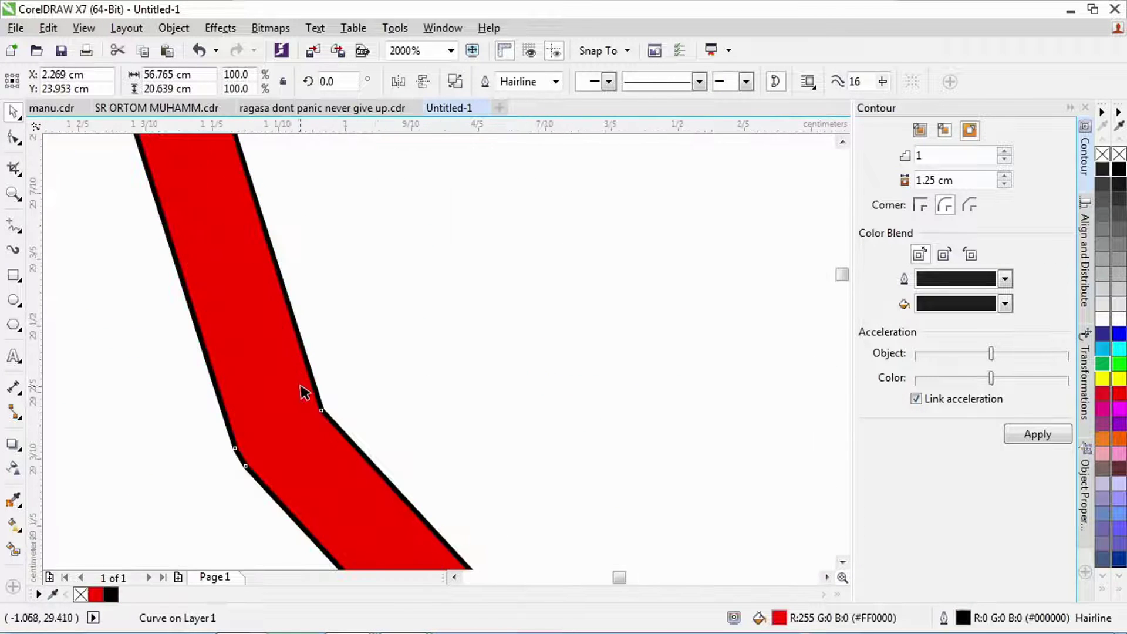
# - Delete the "CTRL+SHIFT+Q" note above the word
pyautogui.scroll(-5, 304, 392)
pyautogui.click(446, 305)
pyautogui.press('Delete')
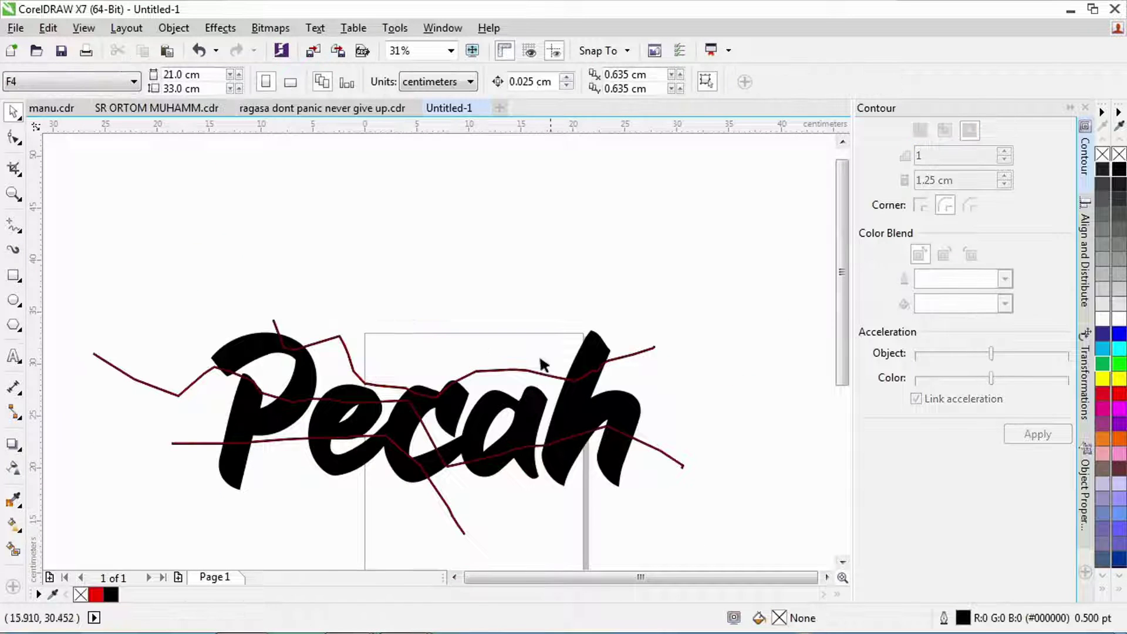
pyautogui.scroll(2, 611, 360)
pyautogui.click(745, 343)
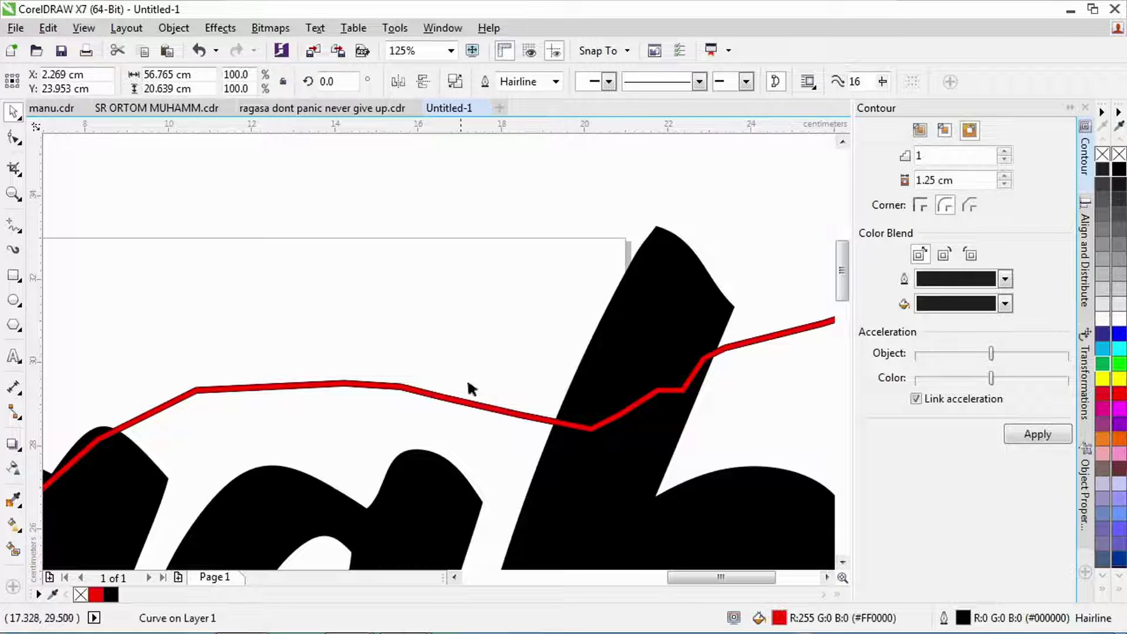
pyautogui.keyDown('shift'); pyautogui.click(663, 271); pyautogui.keyUp('shift')
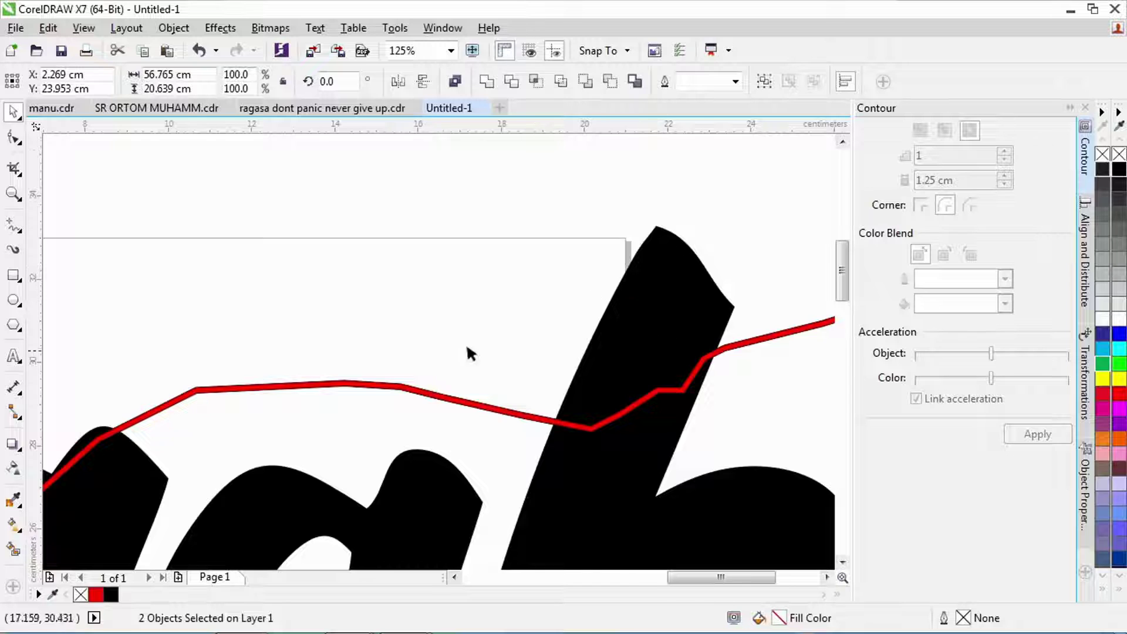
pyautogui.scroll(-2, 467, 348)
pyautogui.press('Escape')
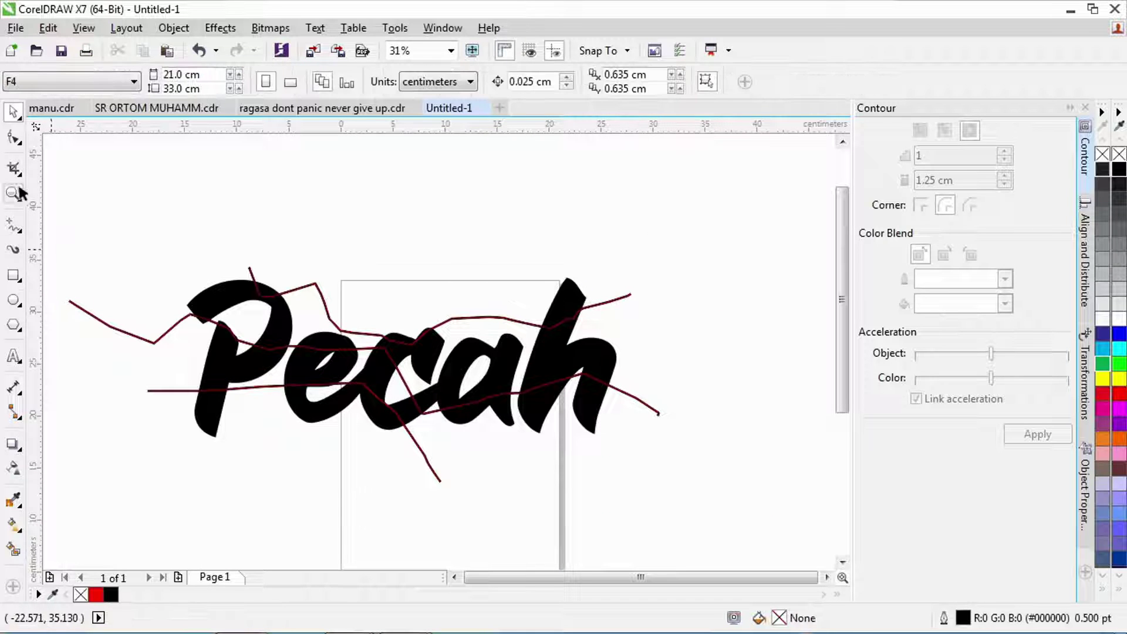
pyautogui.click(615, 316)
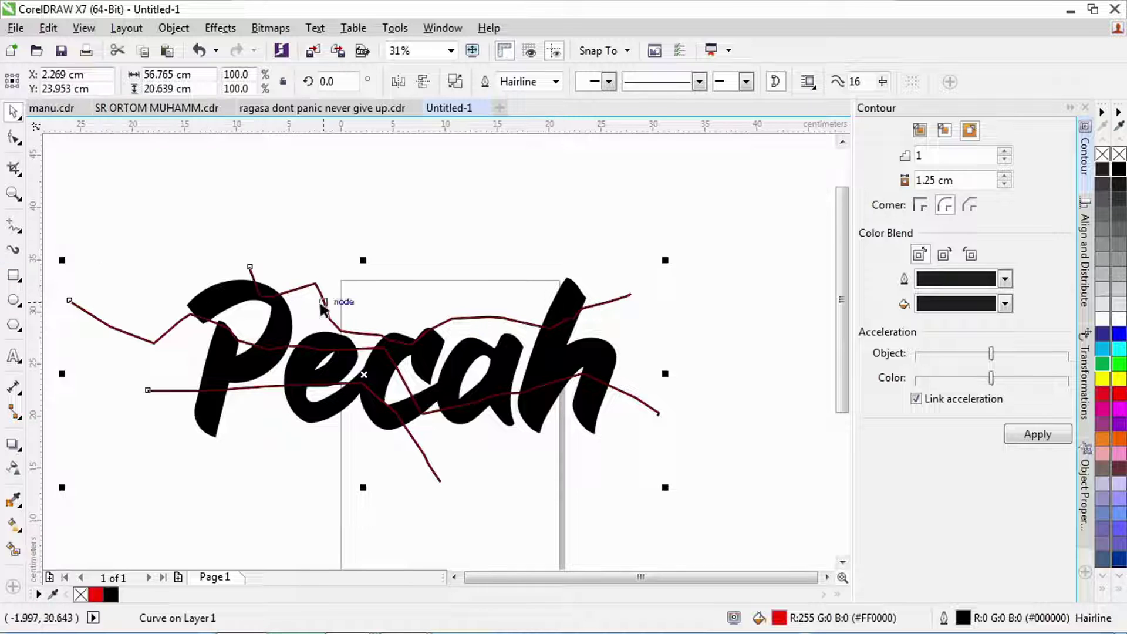
# - Add the artistic text note "TEKAN SHIFT" in 24 pt Arial above the word
pyautogui.click(14, 355)
pyautogui.click(392, 229)
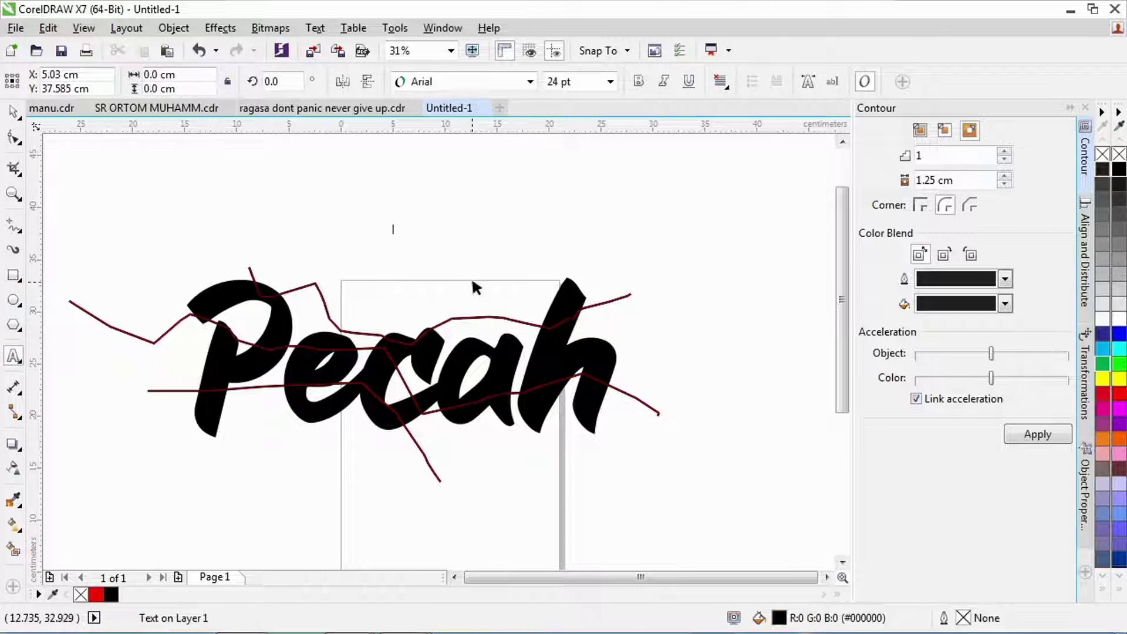
pyautogui.write('TEX')
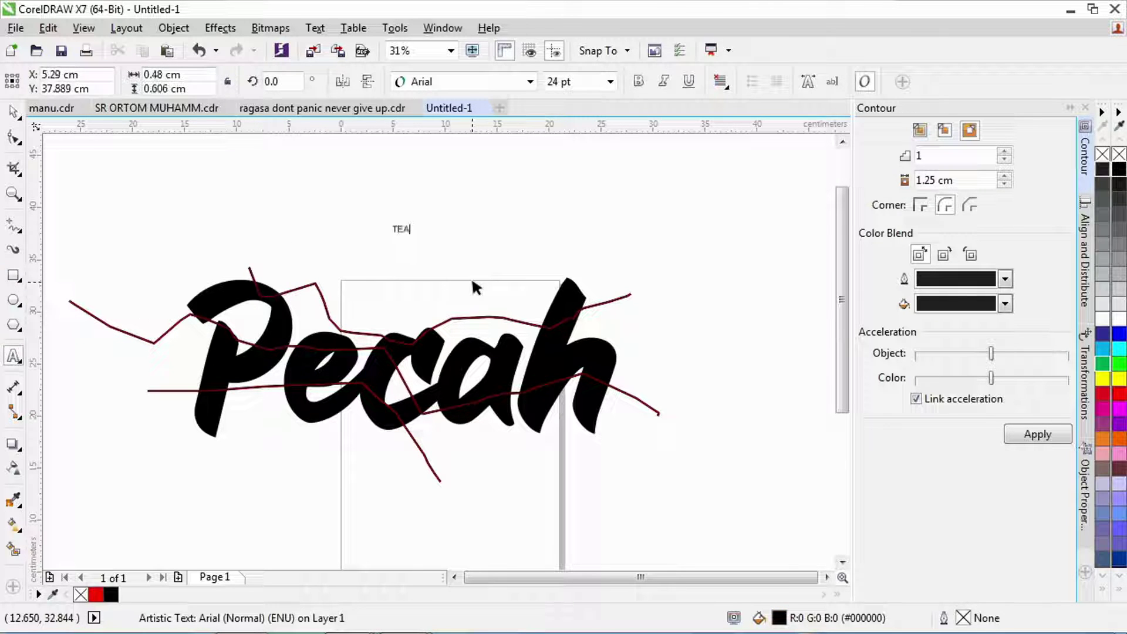
pyautogui.press('BackSpace')
pyautogui.write('KAN ')
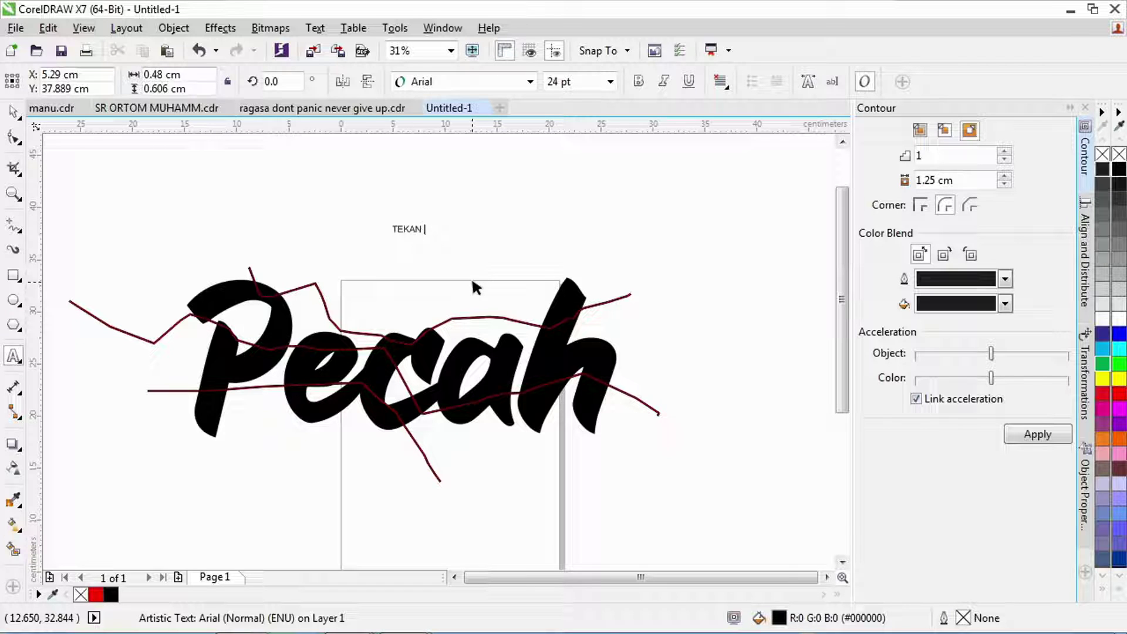
pyautogui.write('SHIFT')
pyautogui.hotkey('ctrl', 'space')
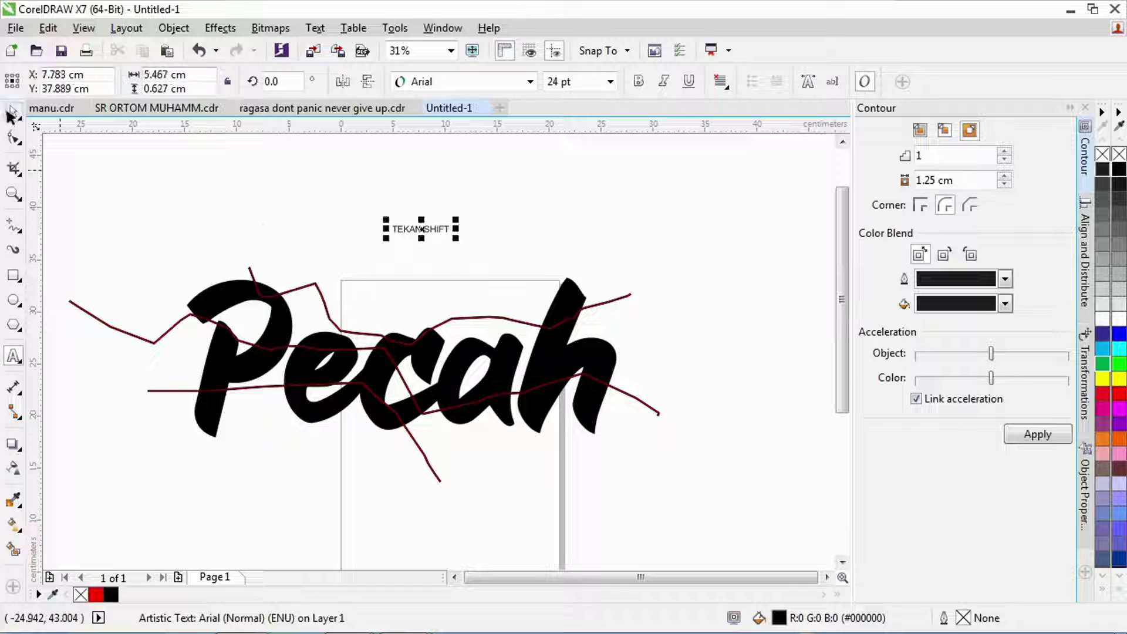
# - Insert "PILIH GARIS MODEL RETAK >>>" in front of "TEKAN SHIFT" in the note
pyautogui.scroll(2, 456, 232)
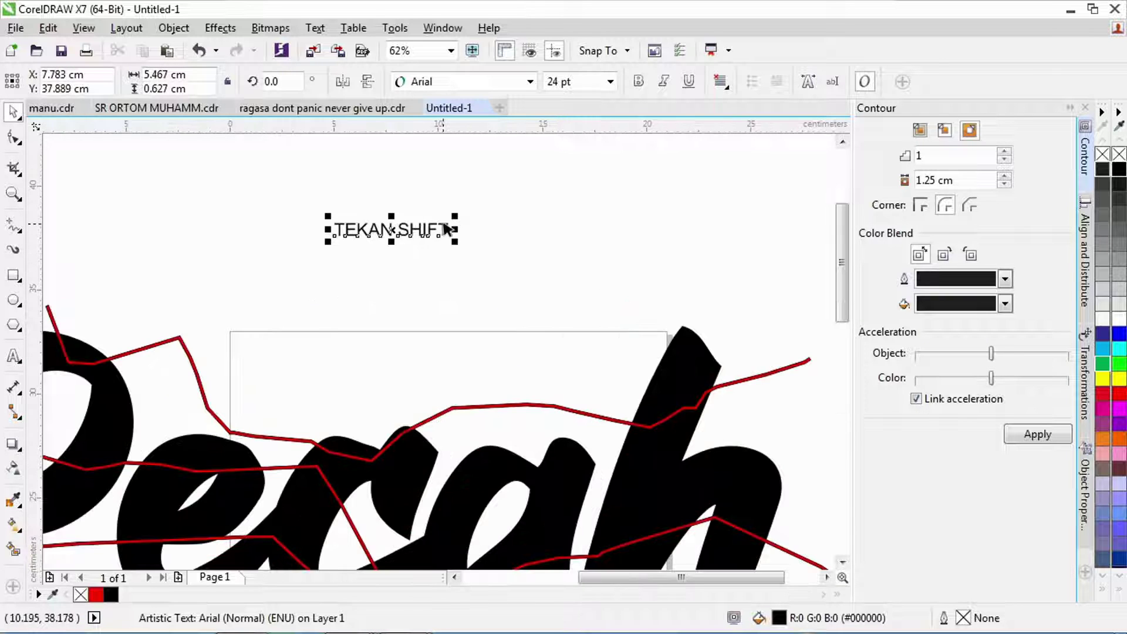
pyautogui.doubleClick(339, 232)
pyautogui.write('PILIH ')
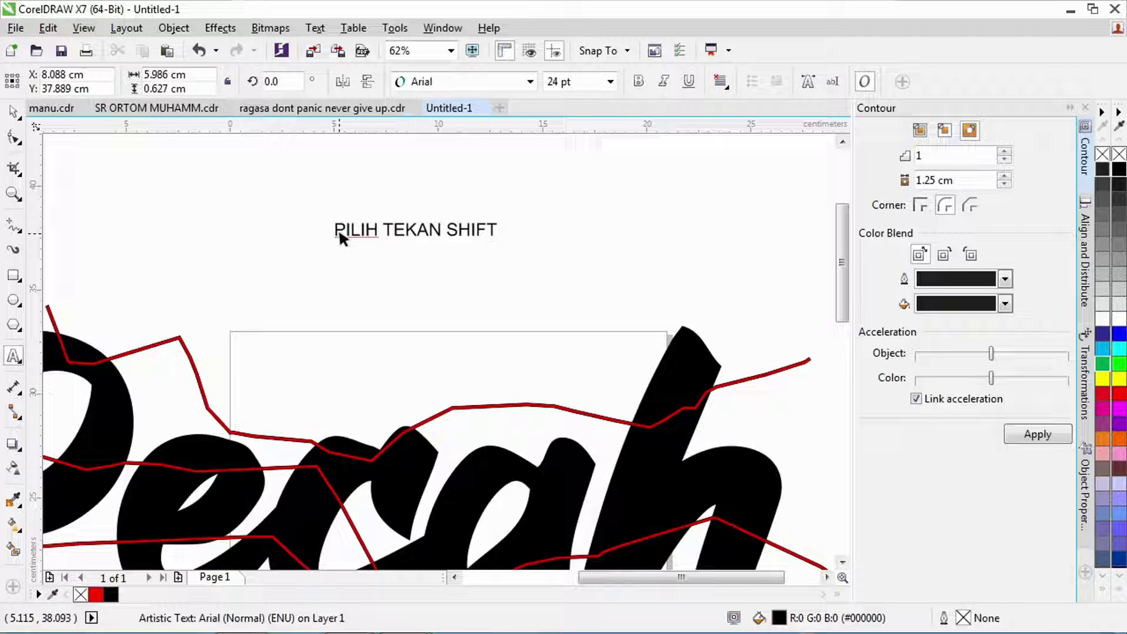
pyautogui.write('GARIS')
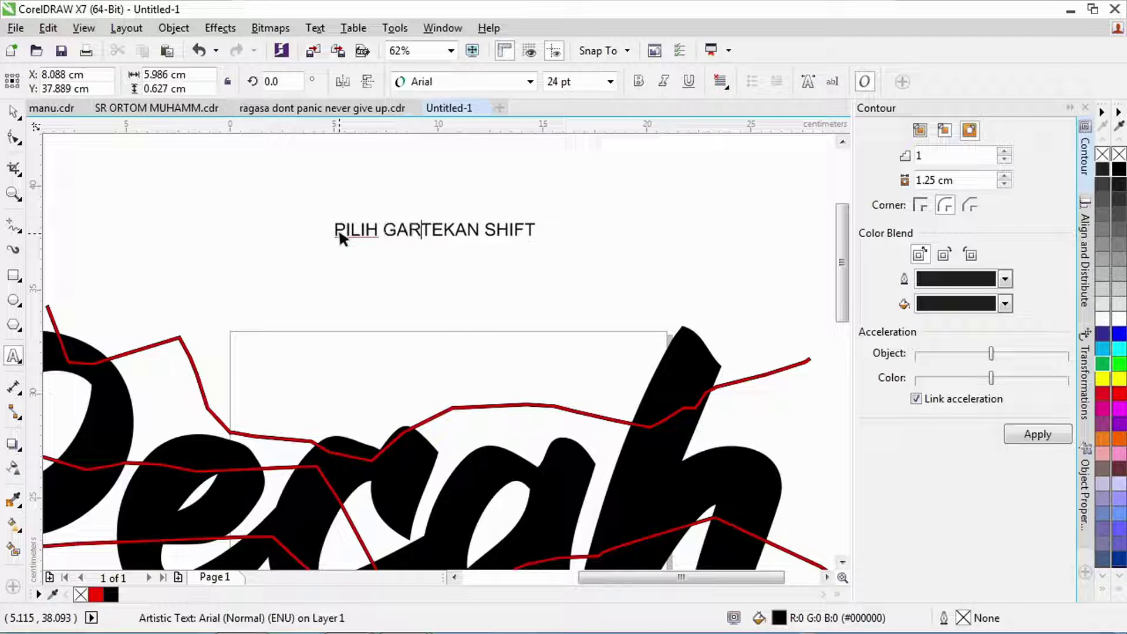
pyautogui.write(' MO')
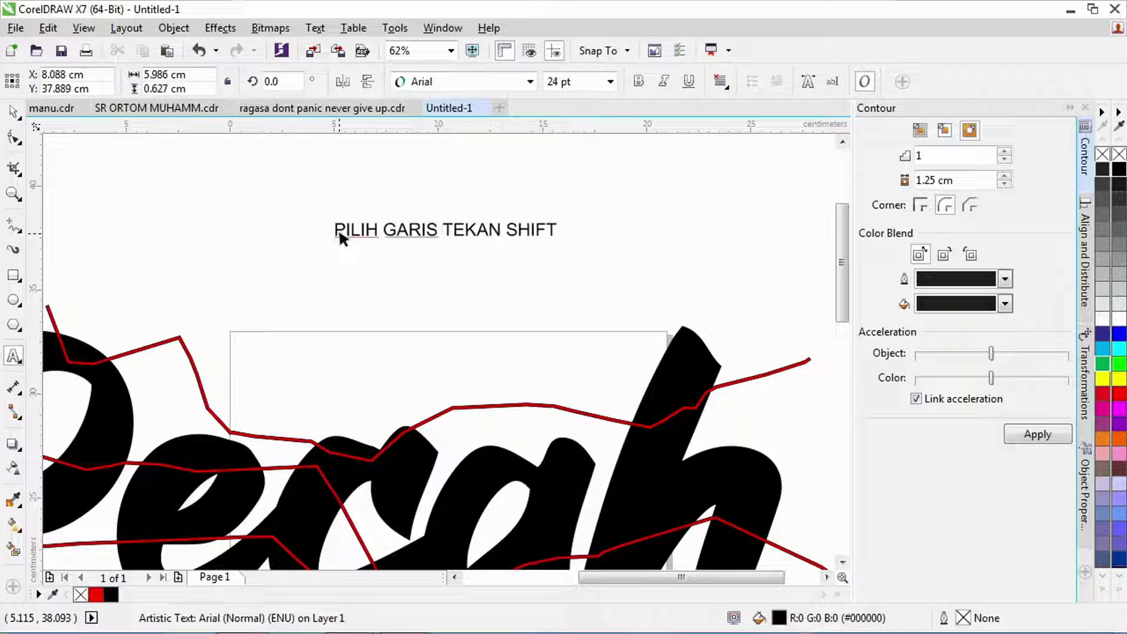
pyautogui.write('DEL RETA')
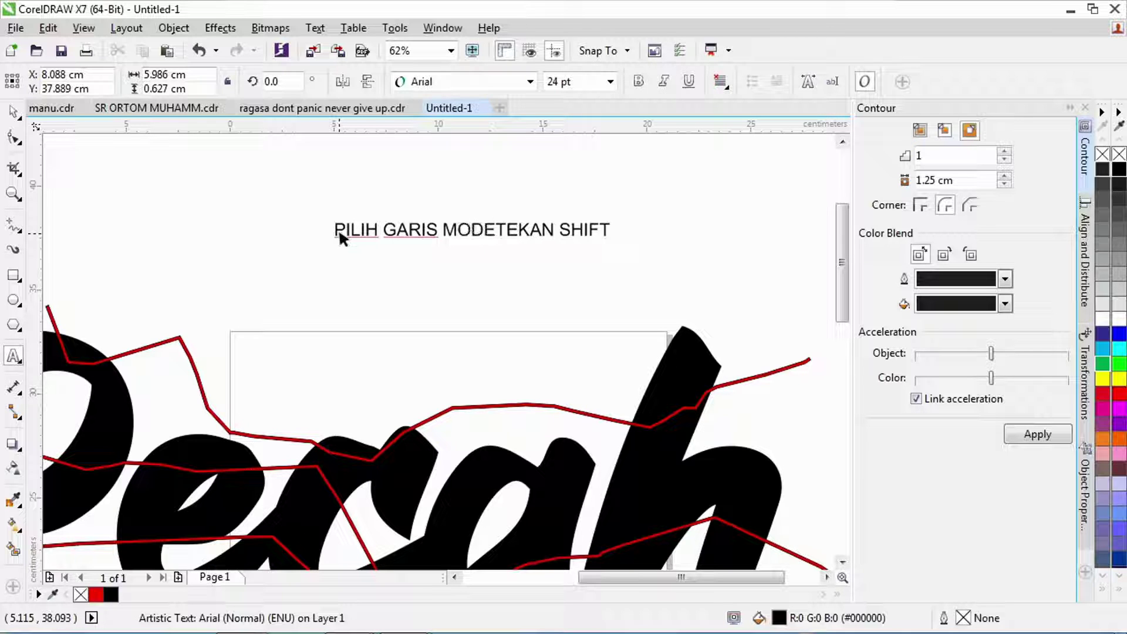
pyautogui.write('K ')
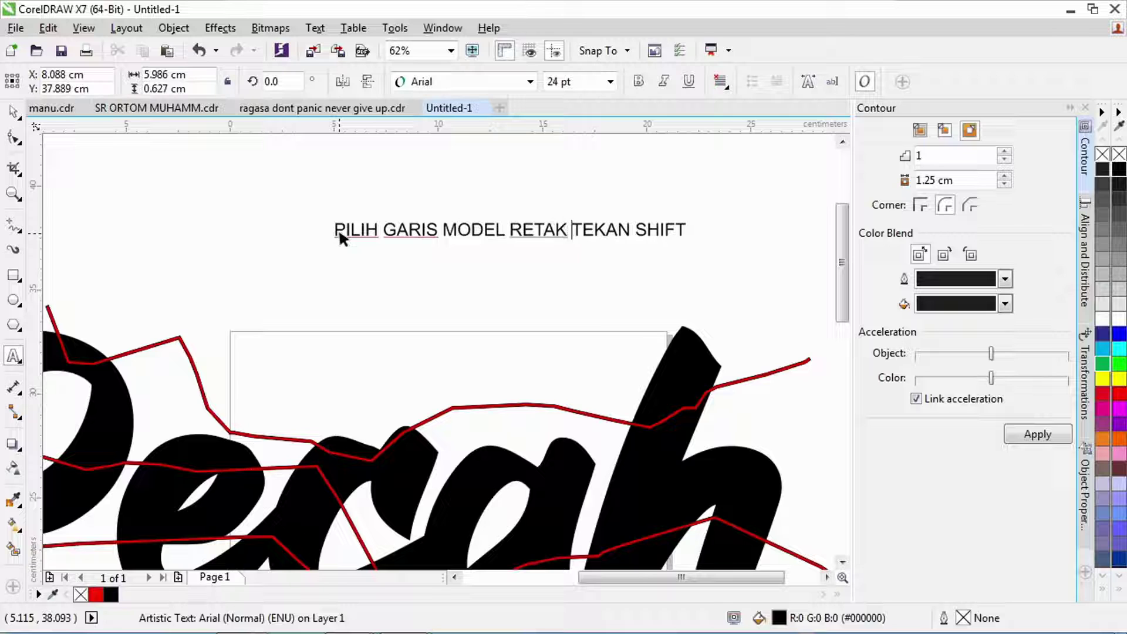
pyautogui.write('>>> TEKAN SHIFT')
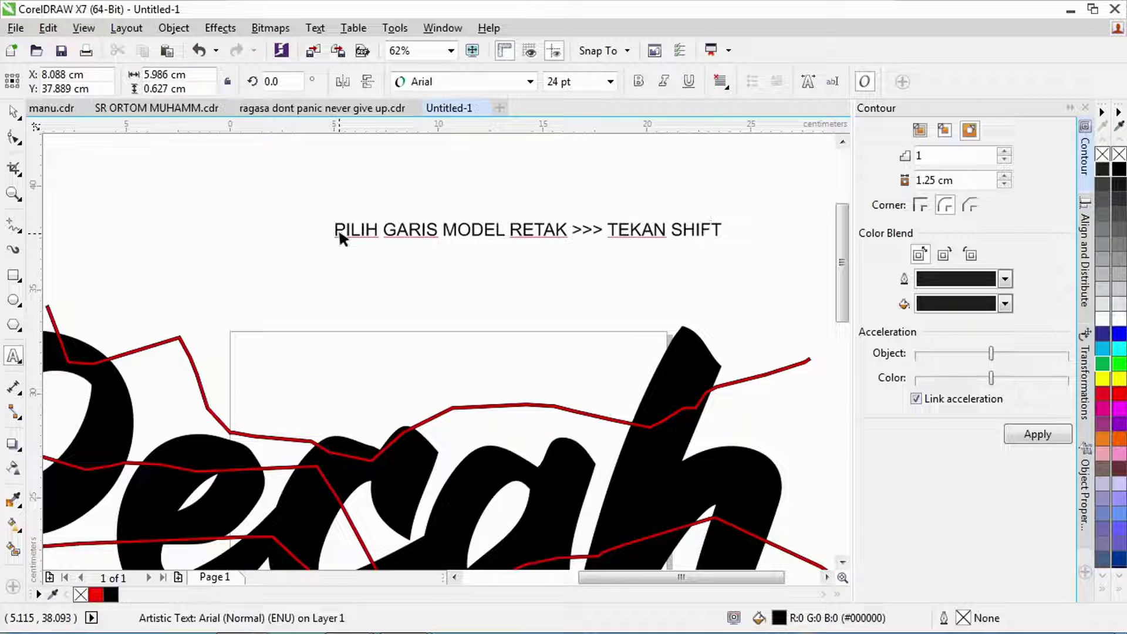
# - Append ">>>LALU PILIH" to the note and insert "SAMBIL" before "TEKAN"
pyautogui.write('>>>LALU P')
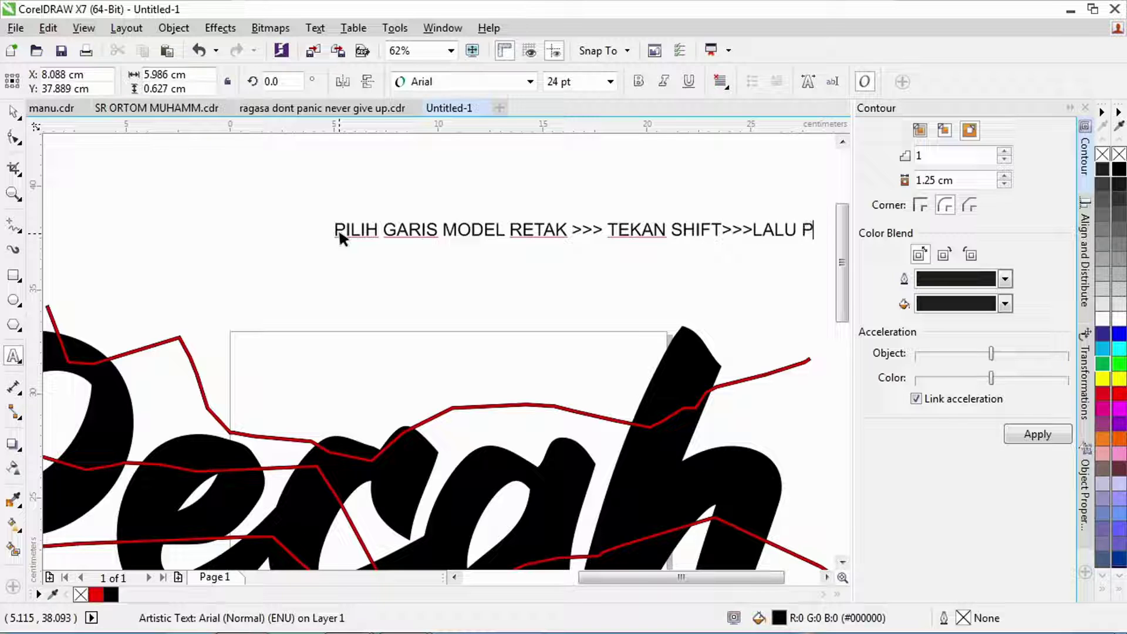
pyautogui.write('ILIH')
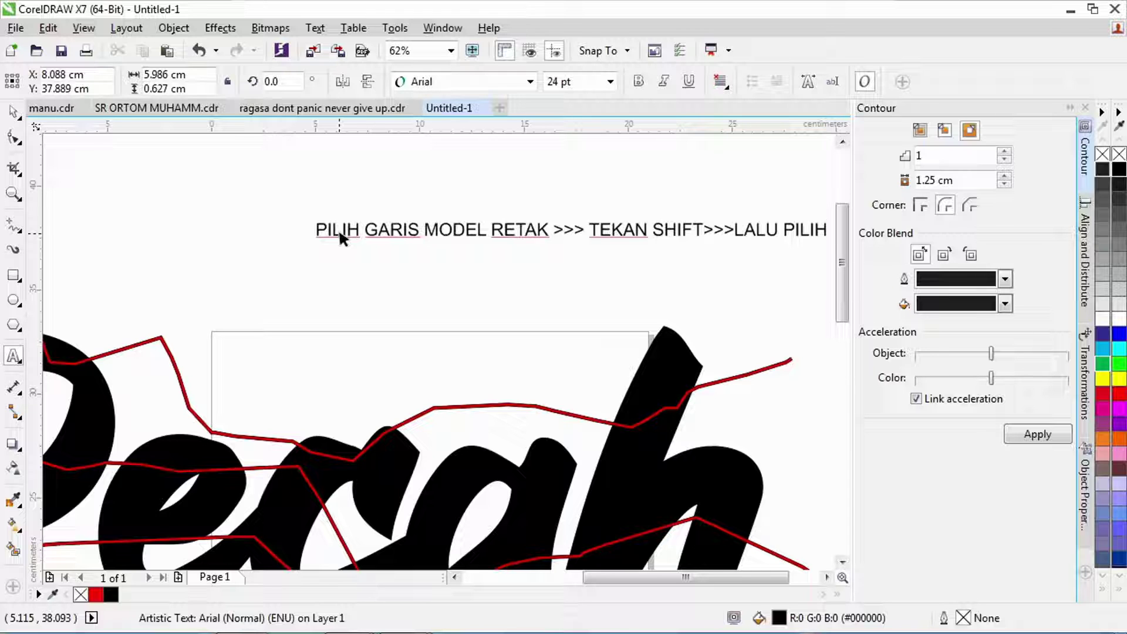
pyautogui.hotkey('ctrl', 'space')
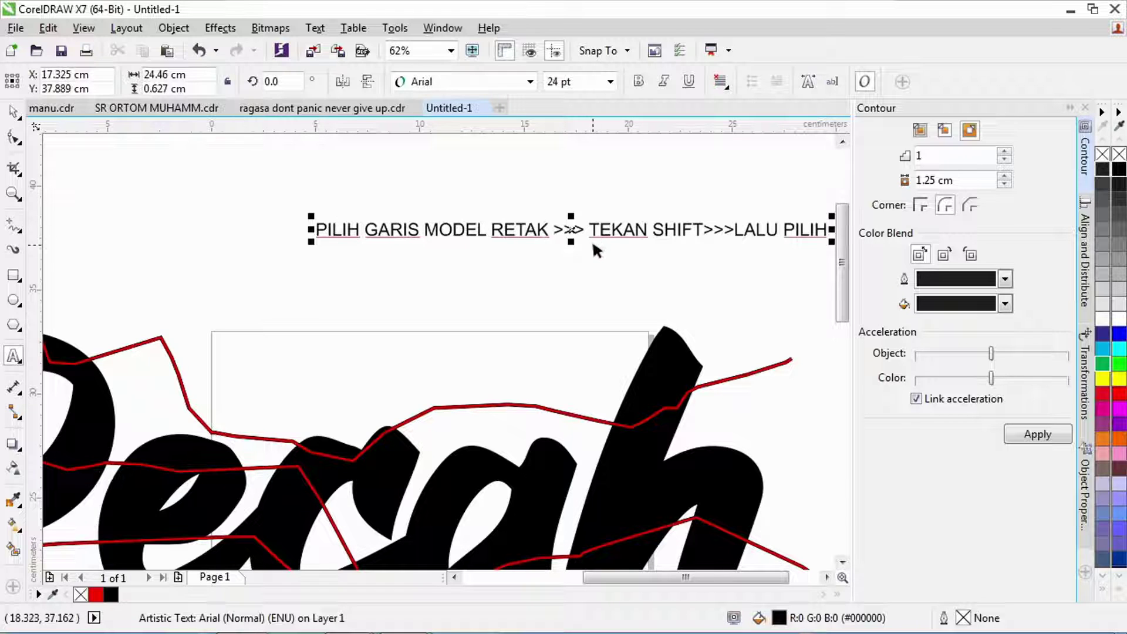
pyautogui.click(594, 244)
pyautogui.write('SAMBIL')
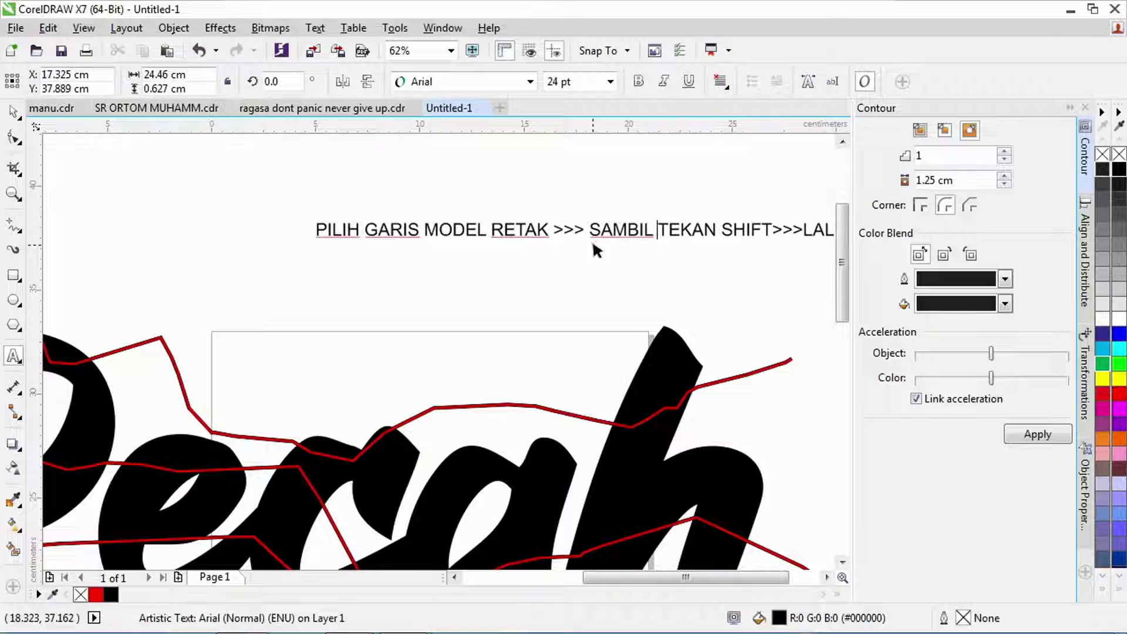
# - Append "LETTER" to the note and enlarge the text to about 46 pt, about 60 cm wide, above the word
pyautogui.scroll(-3, 541, 239)
pyautogui.scroll(6, 730, 234)
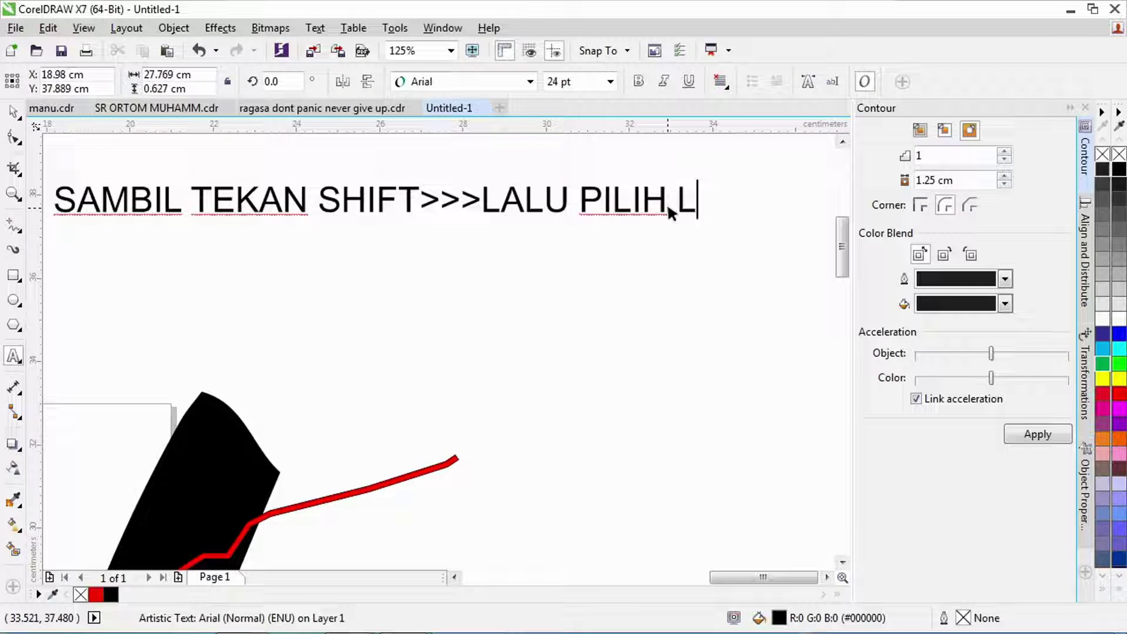
pyautogui.write('ETTER')
pyautogui.press('F4')
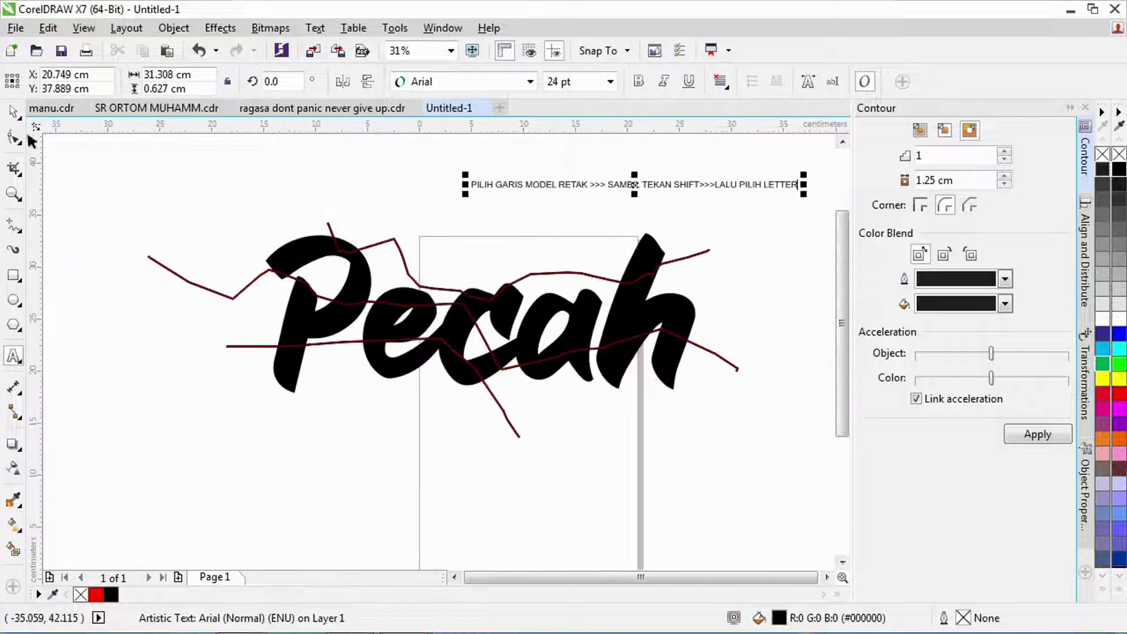
pyautogui.hotkey('ctrl', 'space')
pyautogui.moveTo(466, 195); pyautogui.dragTo(165, 211)
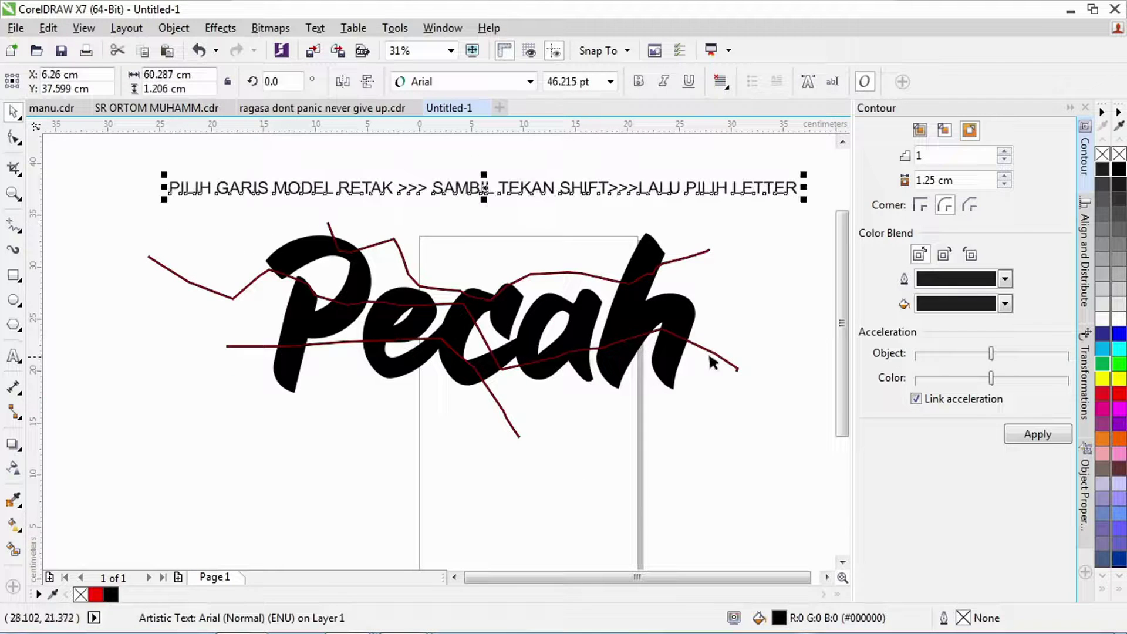
# - Select the crack shape together with the word "Pecah" and trim the lettering with the crack shape
pyautogui.click(713, 363)
pyautogui.click(700, 251)
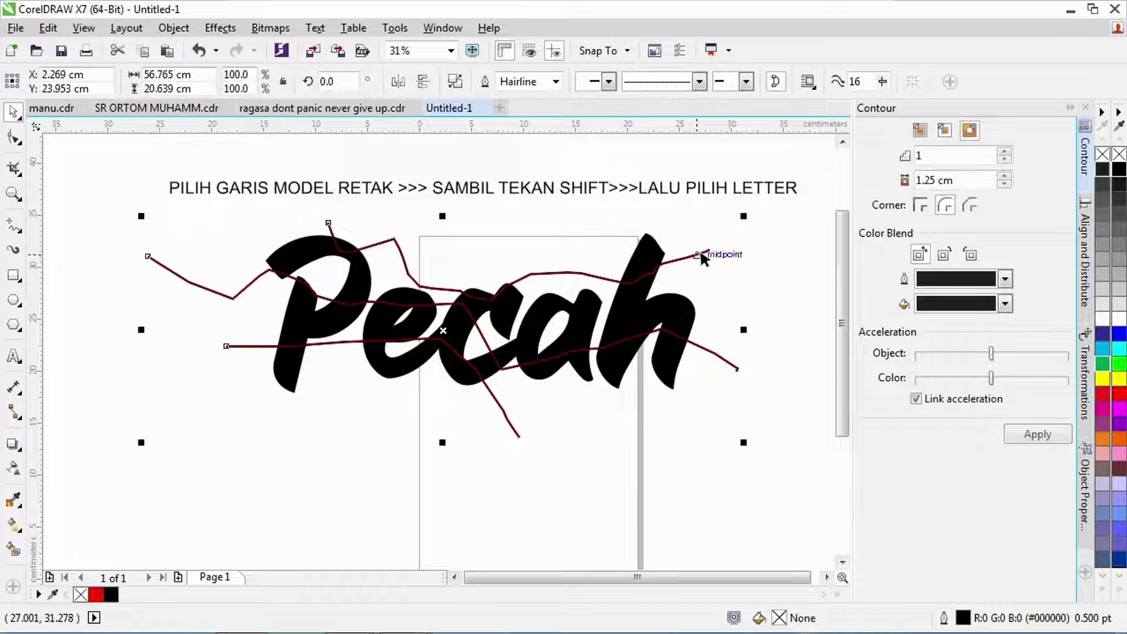
pyautogui.keyDown('shift'); pyautogui.click(665, 272); pyautogui.keyUp('shift')
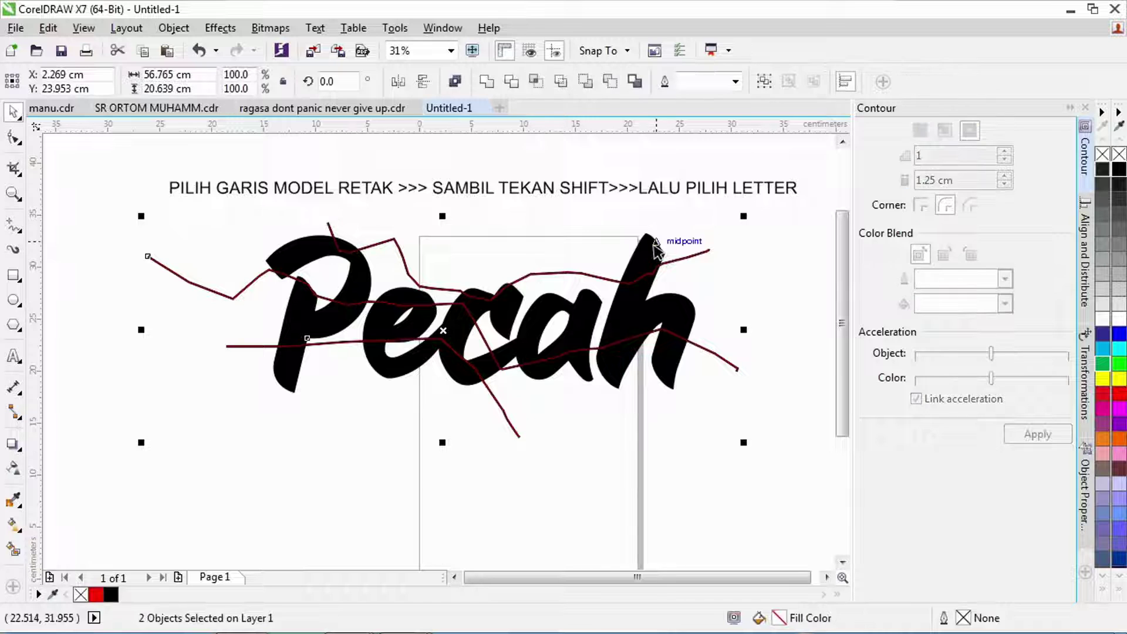
pyautogui.click(508, 79)
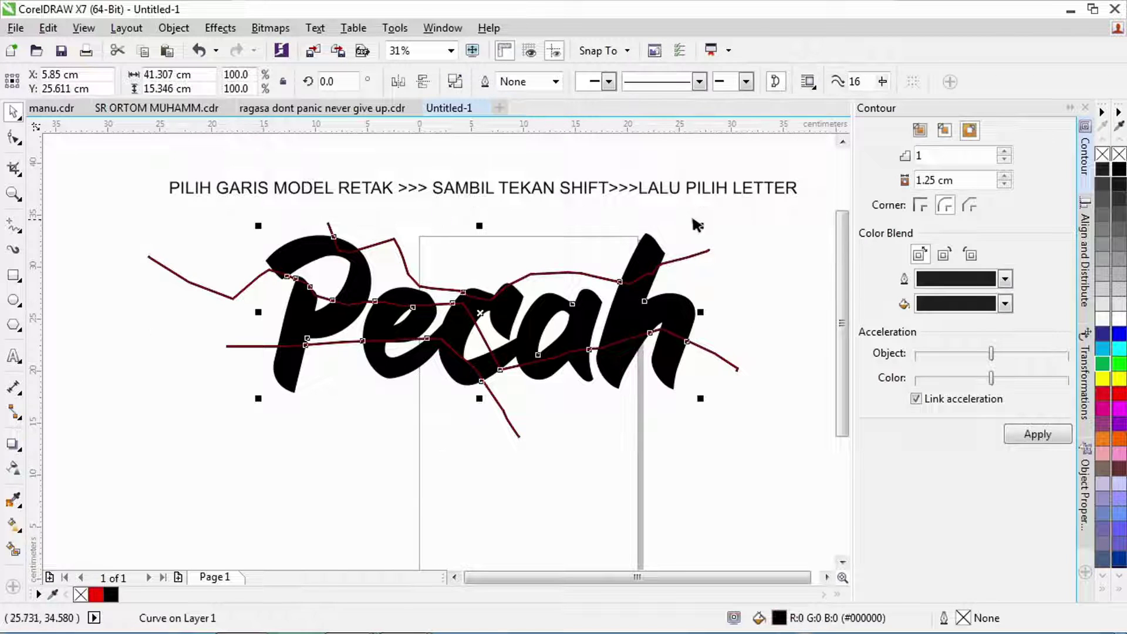
# - Select the red crack shape lying over the lettering and delete it
pyautogui.click(758, 217)
pyautogui.scroll(5, 695, 284)
pyautogui.click(712, 383)
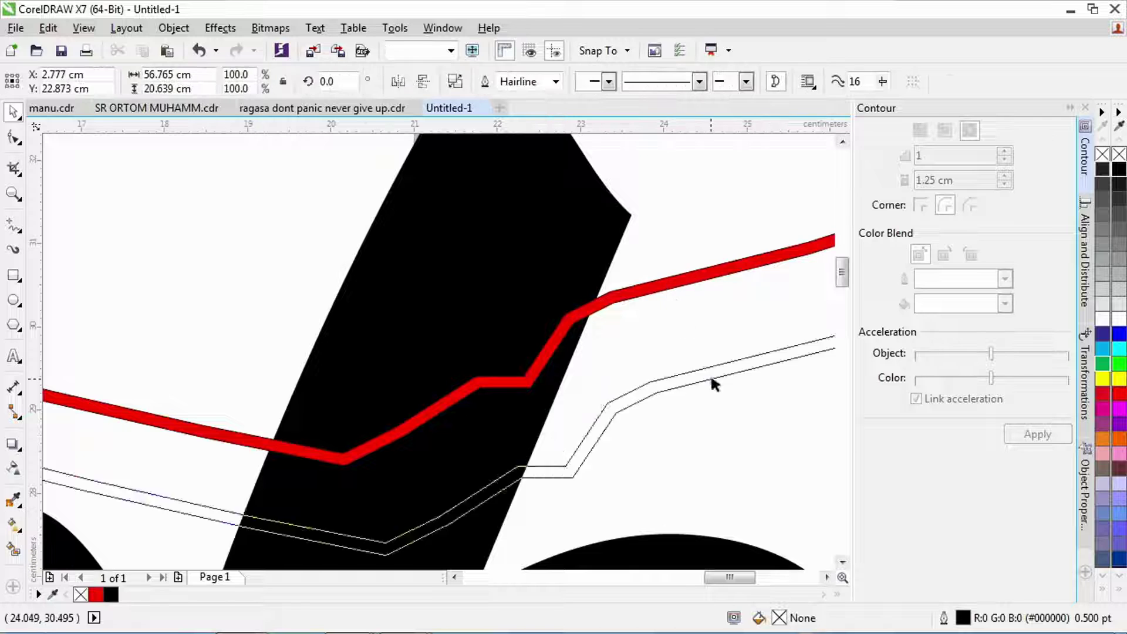
pyautogui.rightClick(682, 382)
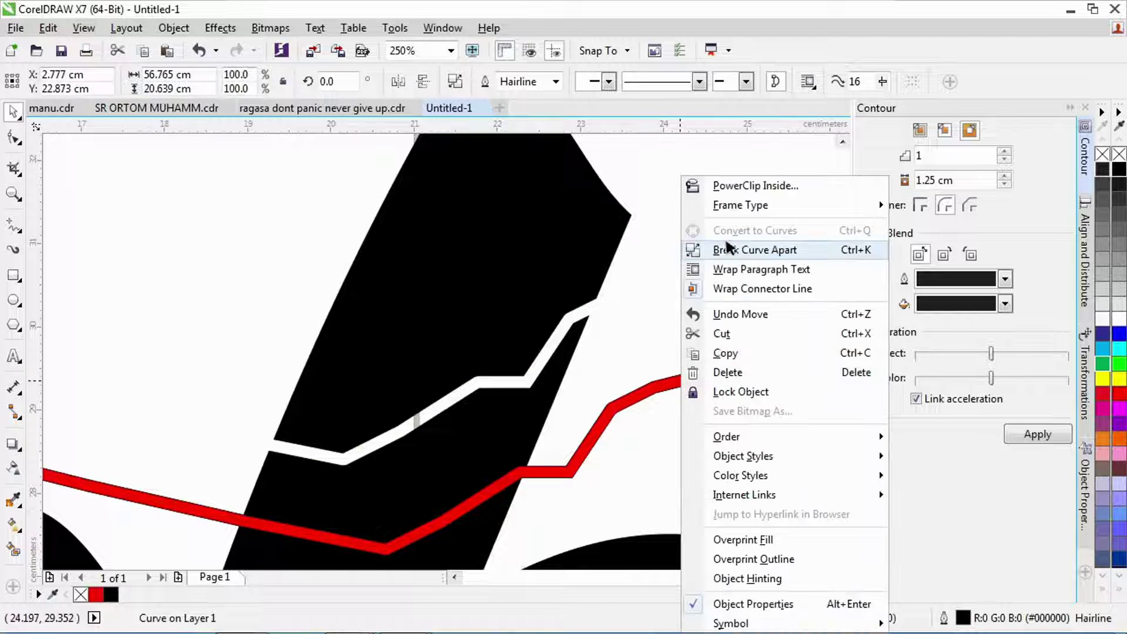
pyautogui.click(728, 372)
pyautogui.scroll(-5, 587, 259)
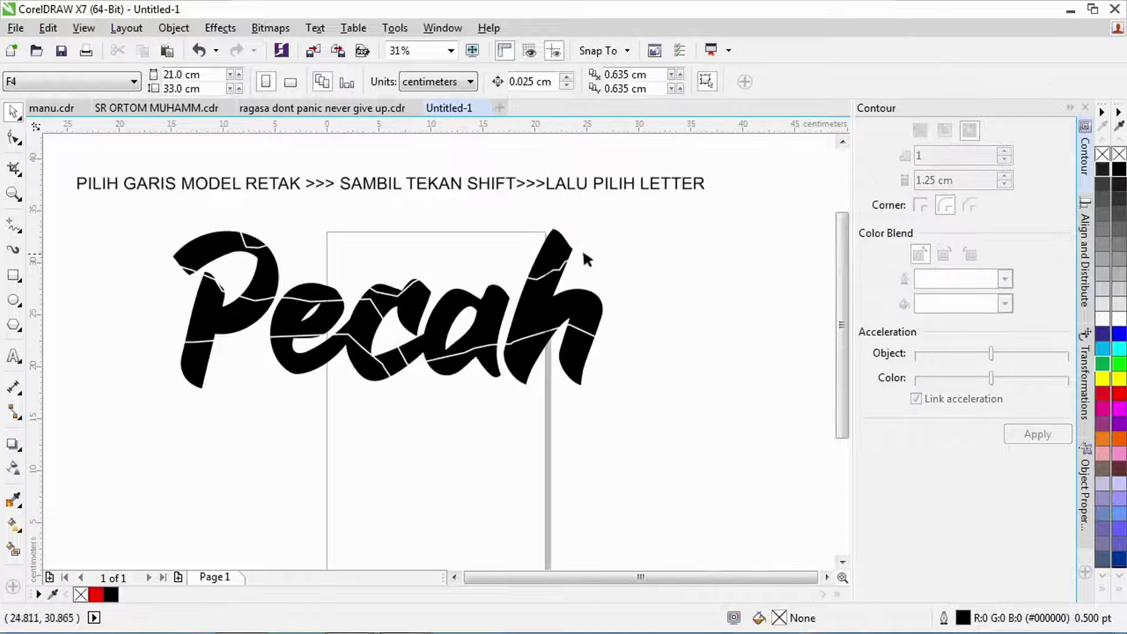
# - Break the trimmed "Pecah" lettering curve apart into separate pieces
pyautogui.click(494, 311)
pyautogui.rightClick(417, 305)
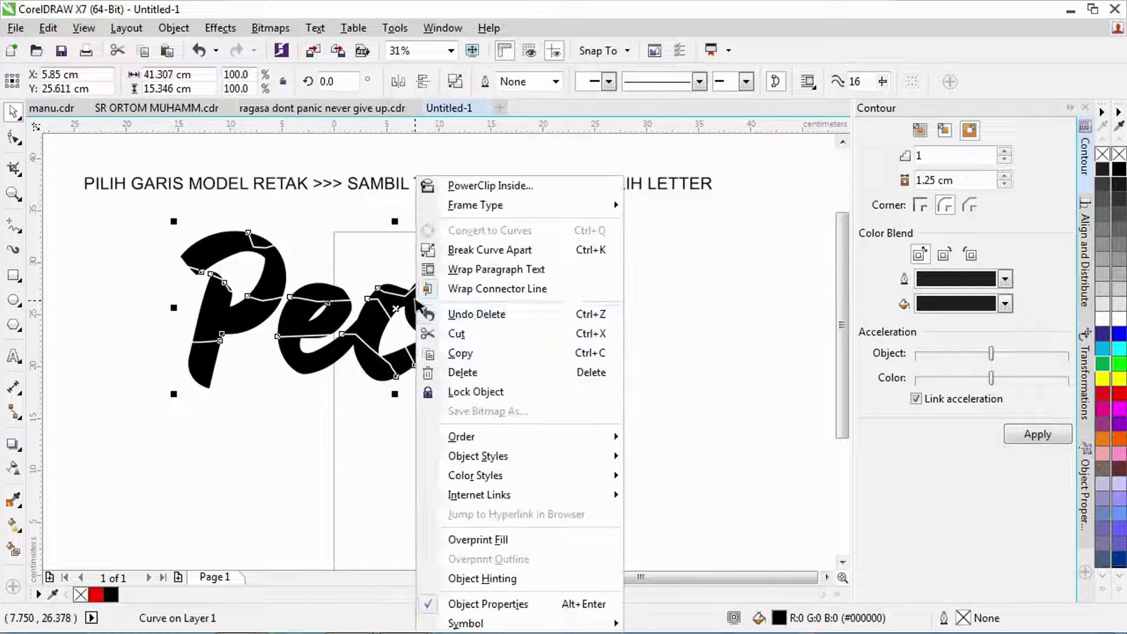
pyautogui.click(480, 250)
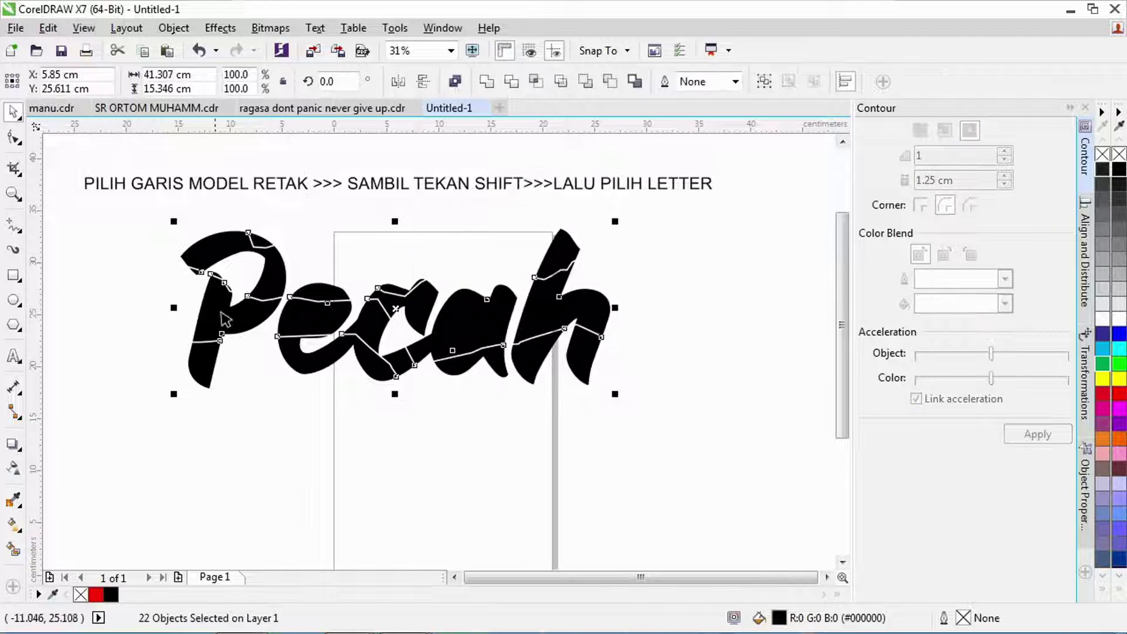
pyautogui.click(668, 290)
# - Weld the topmost pieces of the "P", "e", "c" and "h" into one shape and fill it red
pyautogui.click(567, 259)
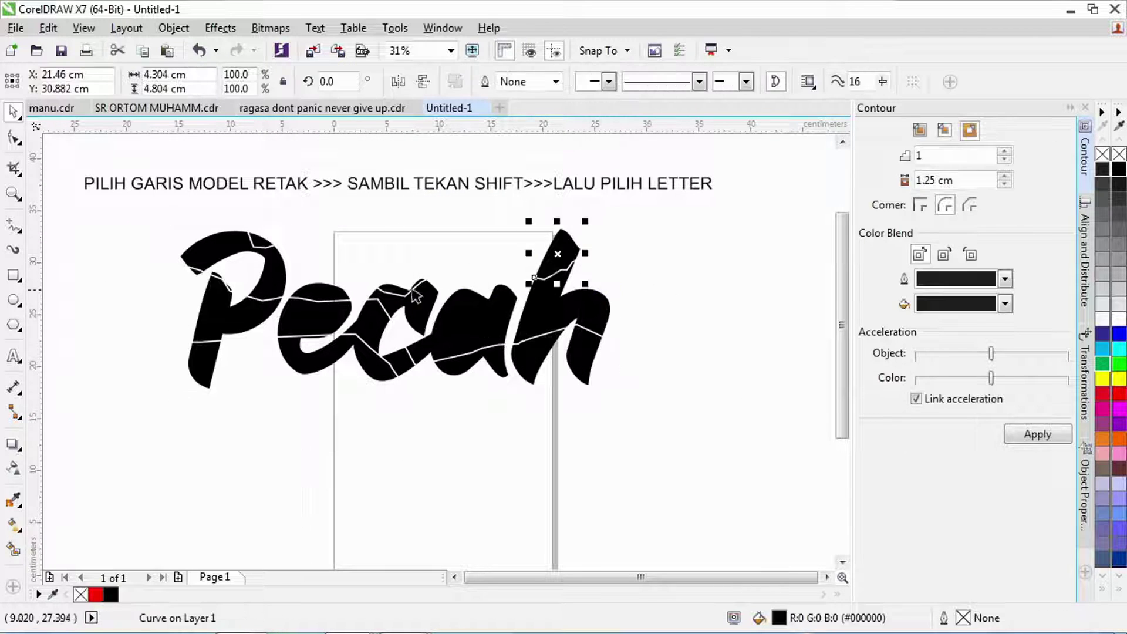
pyautogui.keyDown('shift'); pyautogui.click(414, 291); pyautogui.keyUp('shift')
pyautogui.keyDown('shift'); pyautogui.click(328, 300); pyautogui.keyUp('shift')
pyautogui.keyDown('shift'); pyautogui.click(255, 236); pyautogui.keyUp('shift')
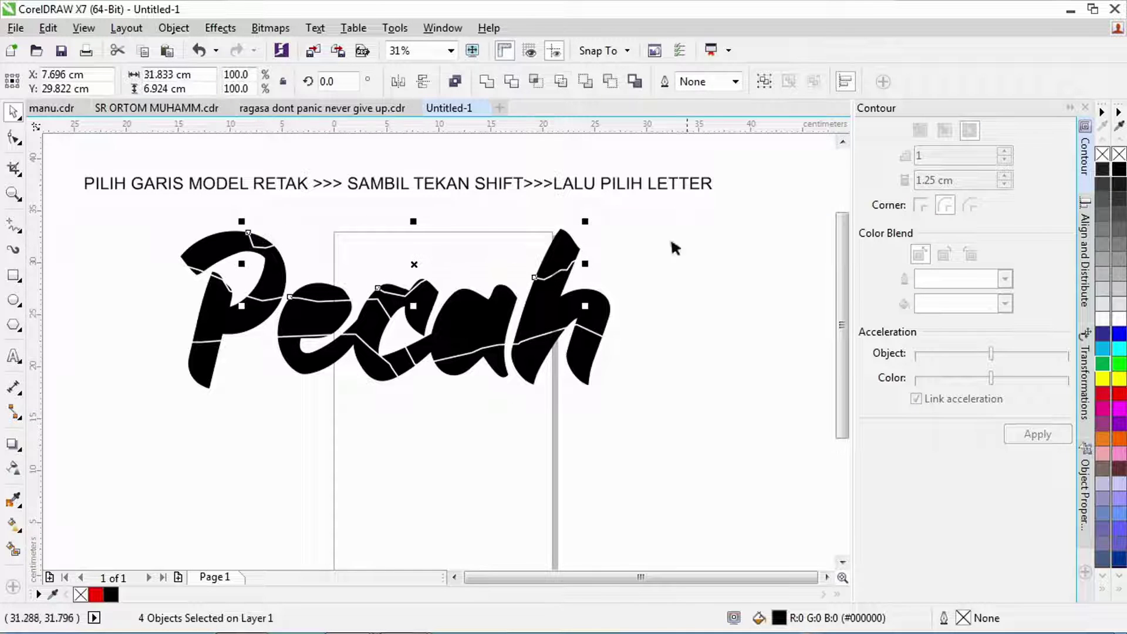
pyautogui.click(477, 81)
pyautogui.click(1120, 393)
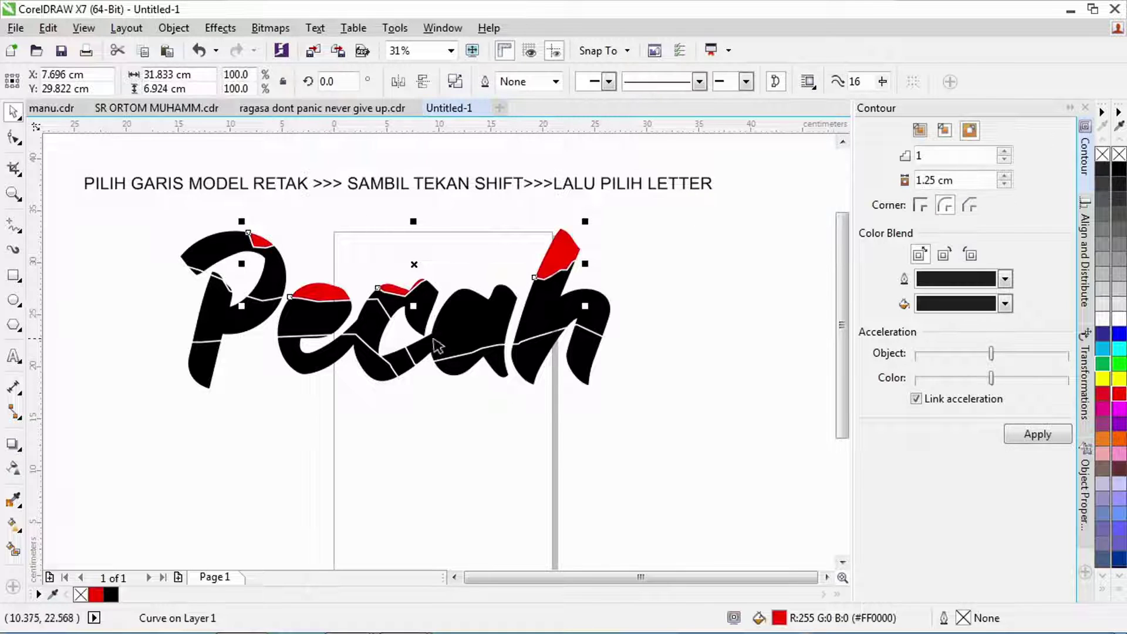
# - Fill the lowest pieces of the "P", "e" and "c" green and weld them into one shape
pyautogui.click(206, 342)
pyautogui.keyDown('shift'); pyautogui.click(408, 367); pyautogui.keyUp('shift')
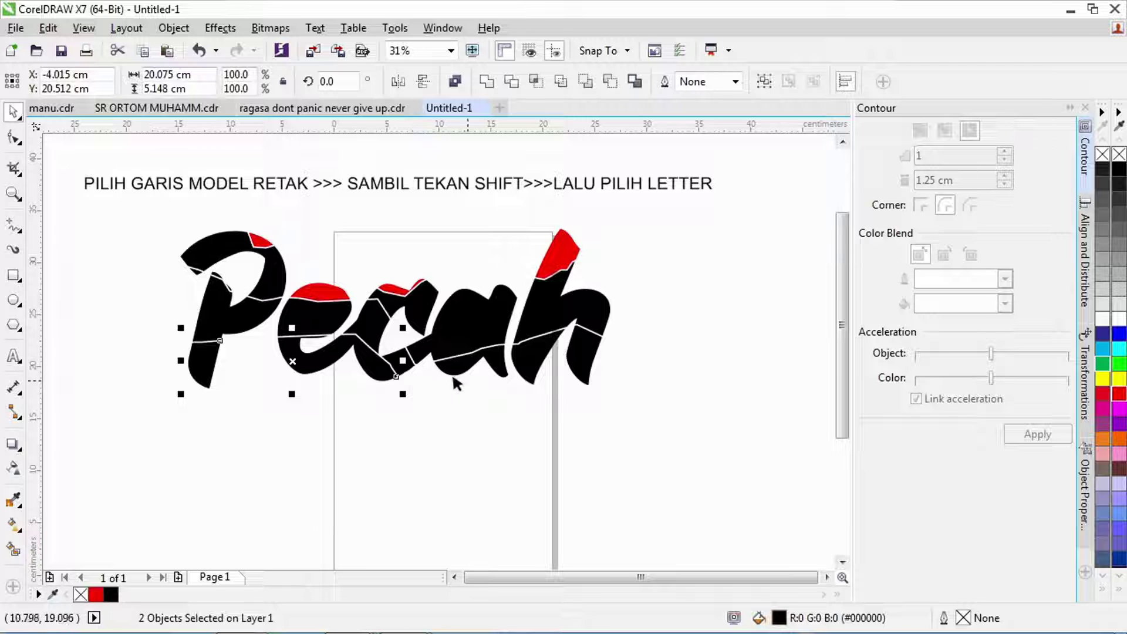
pyautogui.click(1117, 364)
pyautogui.click(487, 79)
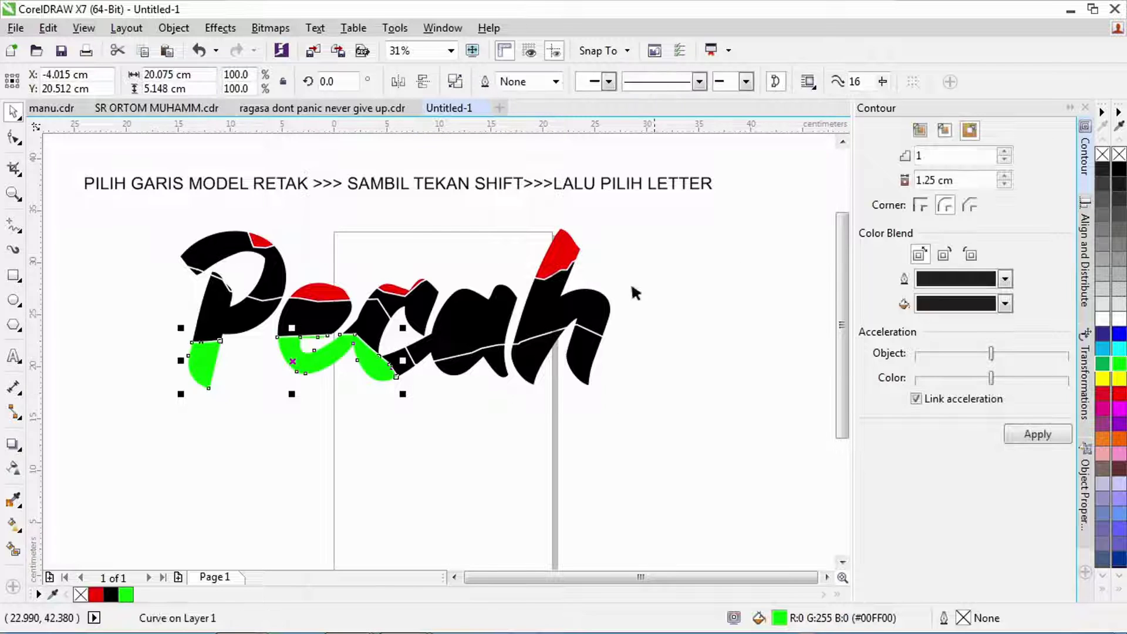
pyautogui.click(632, 381)
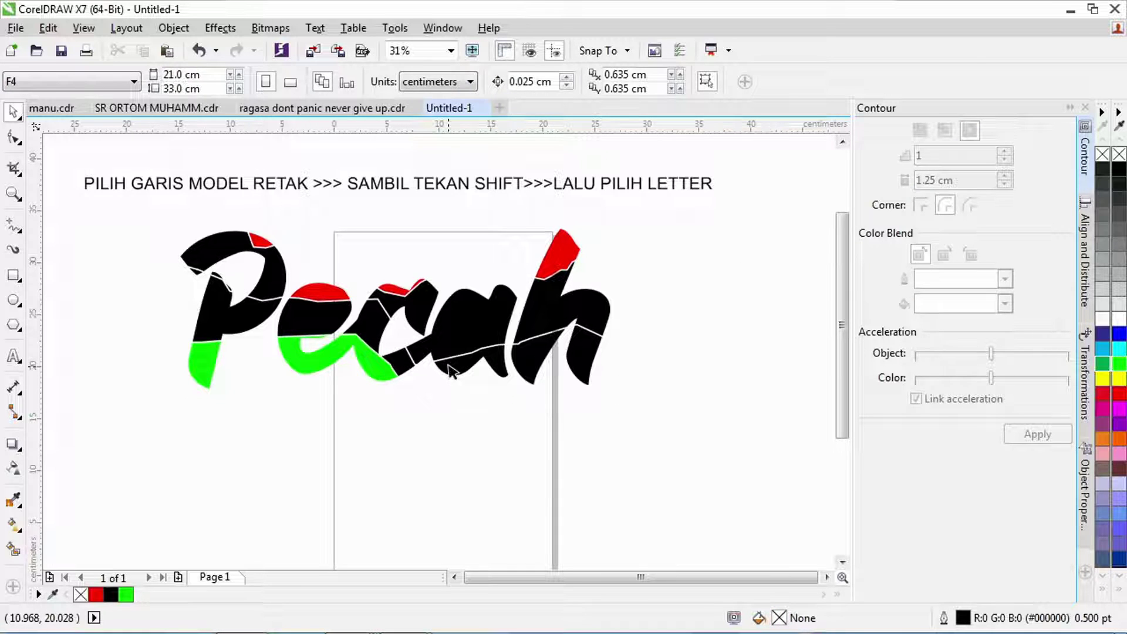
# - Weld the lower pieces of the "a" and "h" with the green shape so they share its green fill
pyautogui.click(450, 370)
pyautogui.keyDown('shift'); pyautogui.click(517, 370); pyautogui.keyUp('shift')
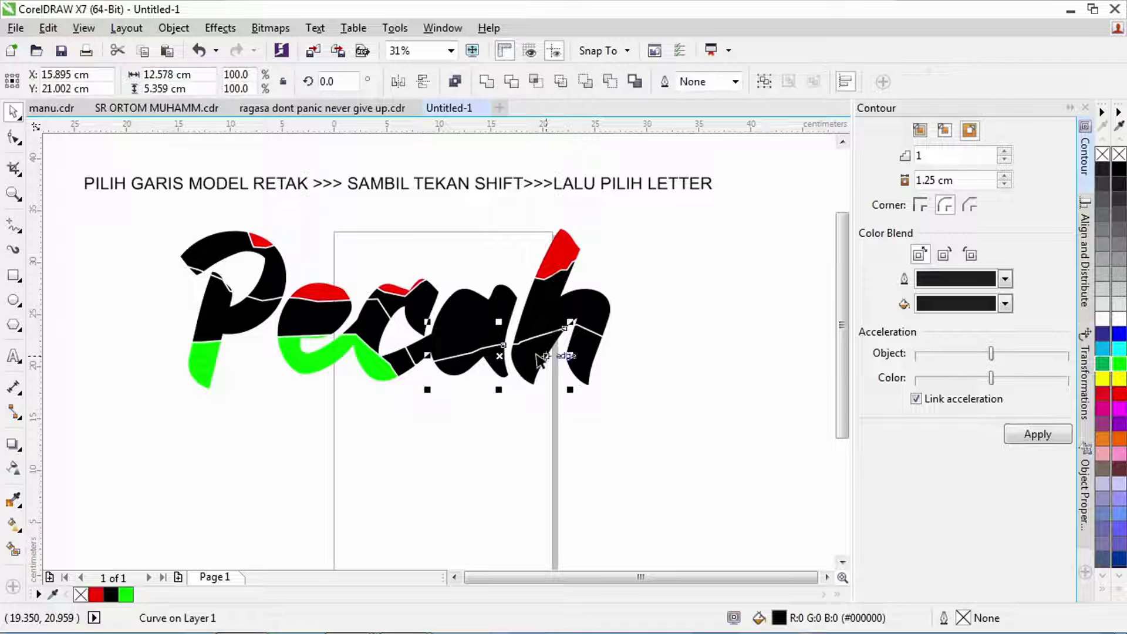
pyautogui.keyDown('shift'); pyautogui.click(387, 377); pyautogui.keyUp('shift')
pyautogui.click(488, 81)
pyautogui.click(625, 484)
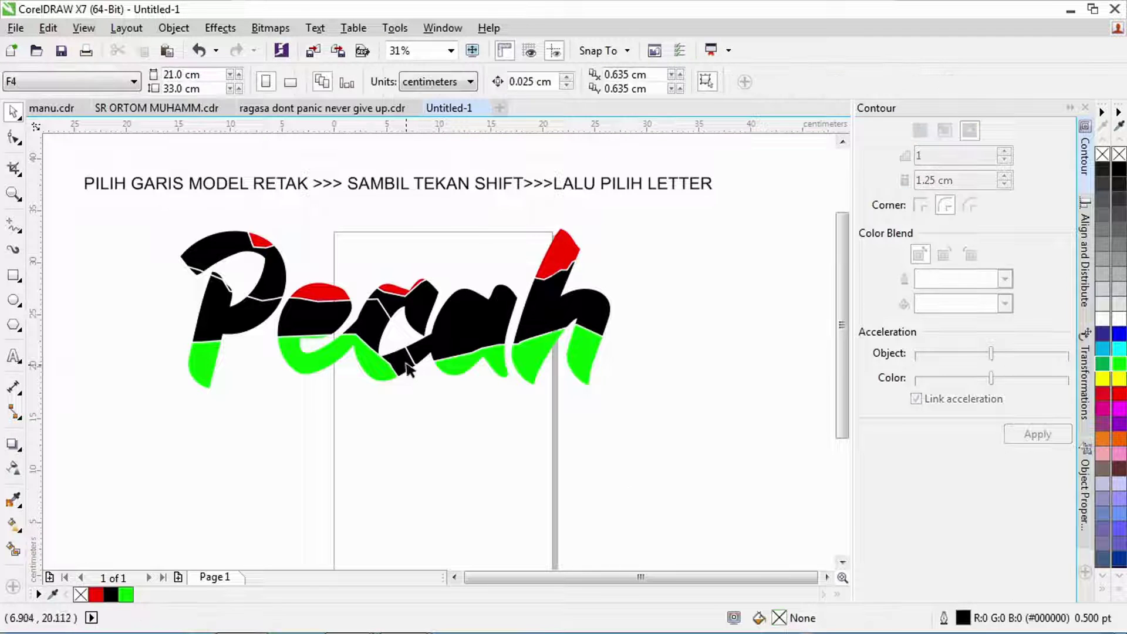
# - Select the middle pieces of the "P" and "e" plus the two left pieces of the "c" and fill them blue
pyautogui.click(410, 369)
pyautogui.scroll(2, 405, 370)
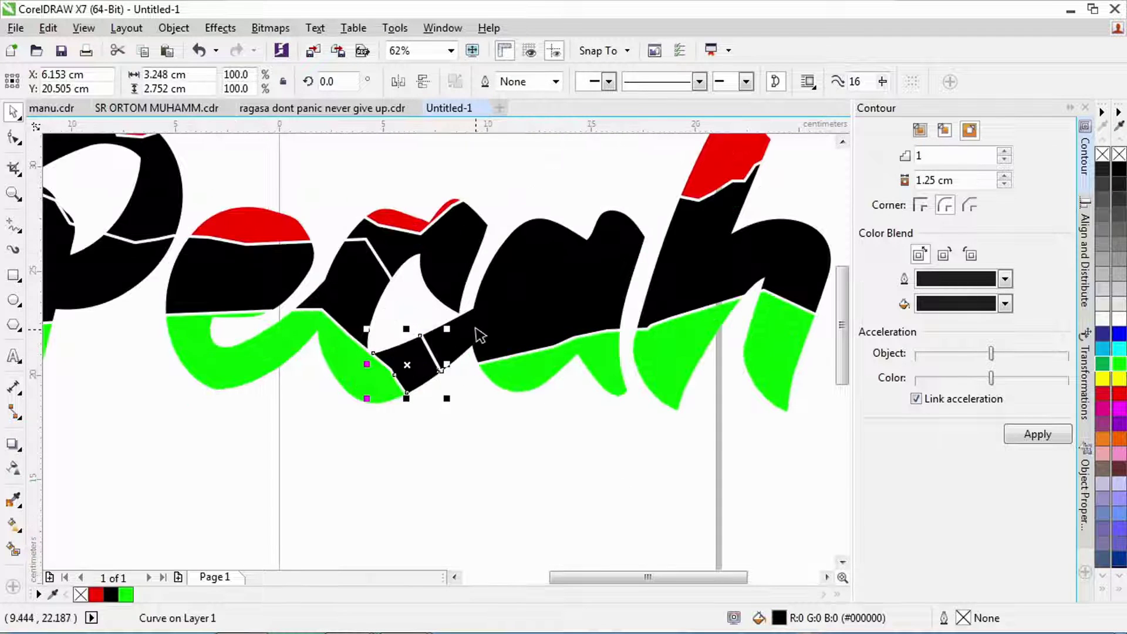
pyautogui.scroll(-2, 480, 334)
pyautogui.press('Escape')
pyautogui.click(464, 378)
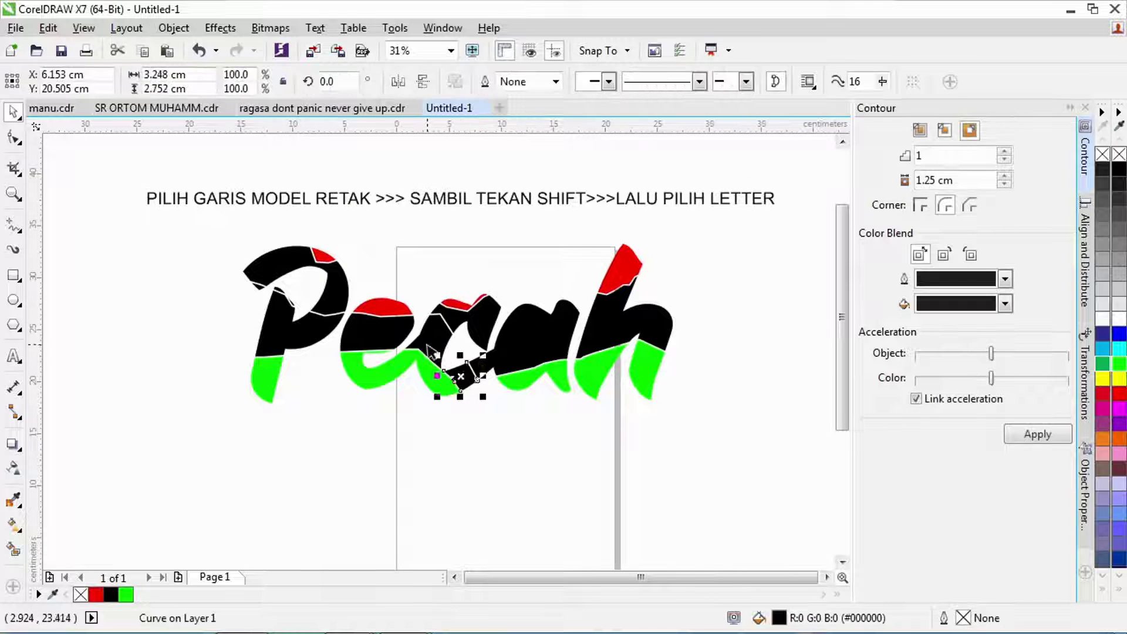
pyautogui.keyDown('shift'); pyautogui.click(360, 345); pyautogui.keyUp('shift')
pyautogui.keyDown('shift'); pyautogui.click(341, 351); pyautogui.keyUp('shift')
pyautogui.keyDown('shift'); pyautogui.click(284, 349); pyautogui.keyUp('shift')
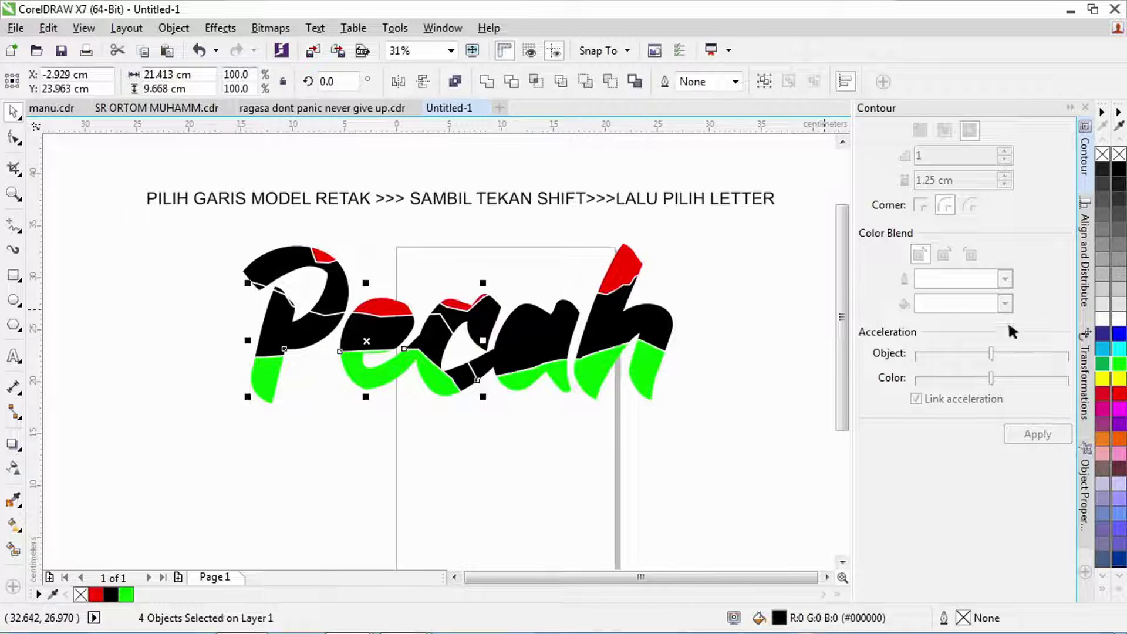
pyautogui.click(1119, 339)
# - Weld the remaining large black pieces of the "P", "c", "a" and "h" into one shape and fill it magenta
pyautogui.click(301, 247)
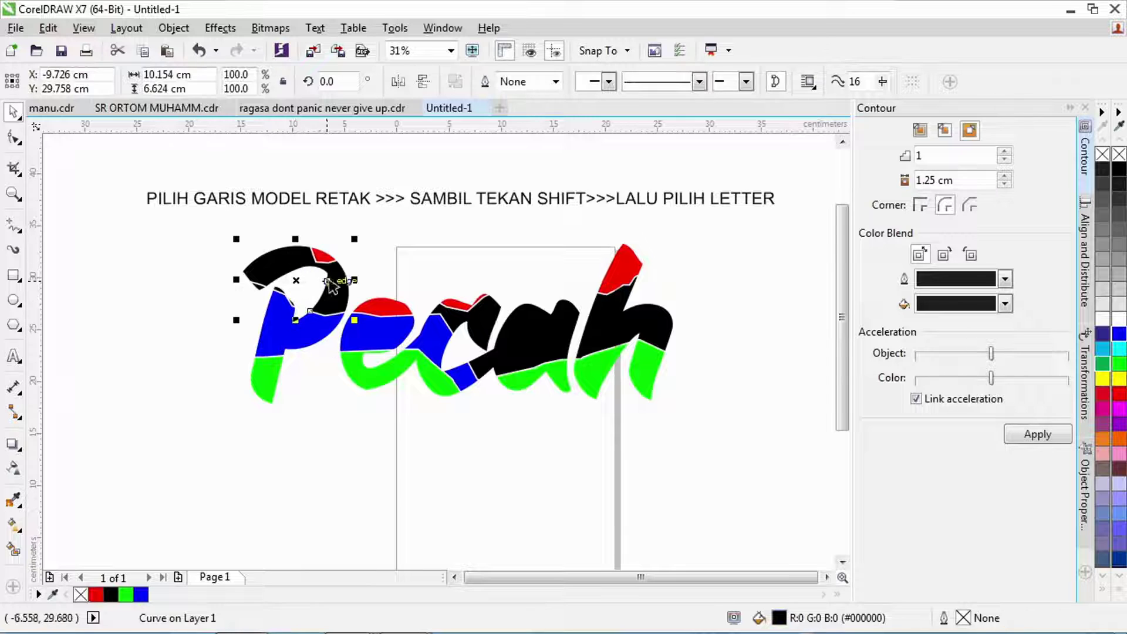
pyautogui.keyDown('shift'); pyautogui.click(487, 321); pyautogui.keyUp('shift')
pyautogui.keyDown('shift'); pyautogui.click(549, 322); pyautogui.keyUp('shift')
pyautogui.keyDown('shift'); pyautogui.click(629, 323); pyautogui.keyUp('shift')
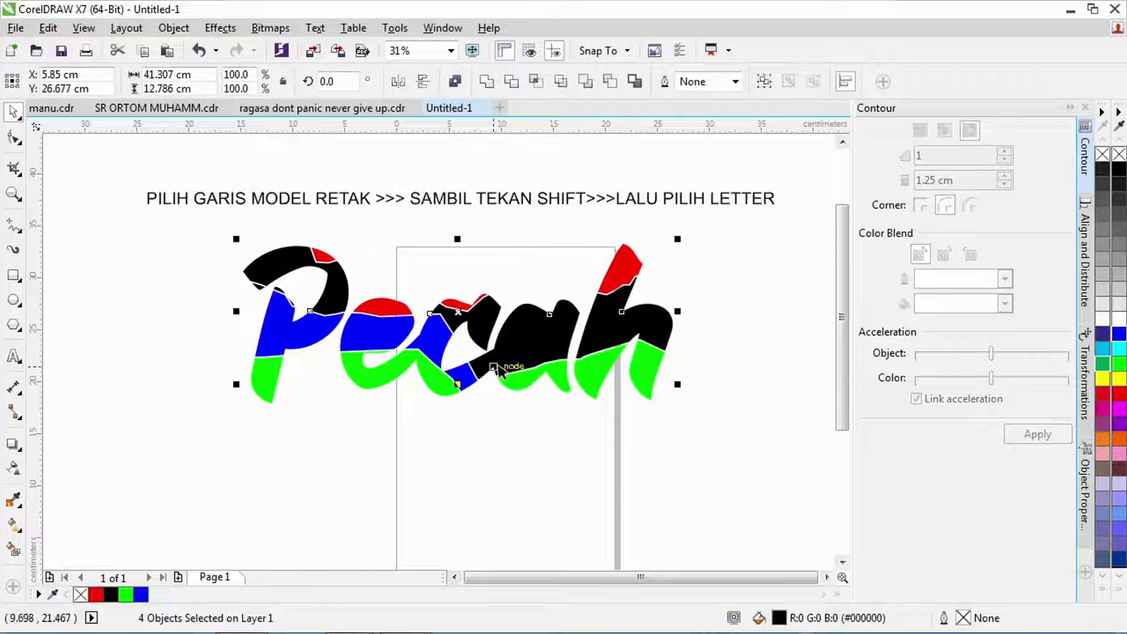
pyautogui.click(510, 83)
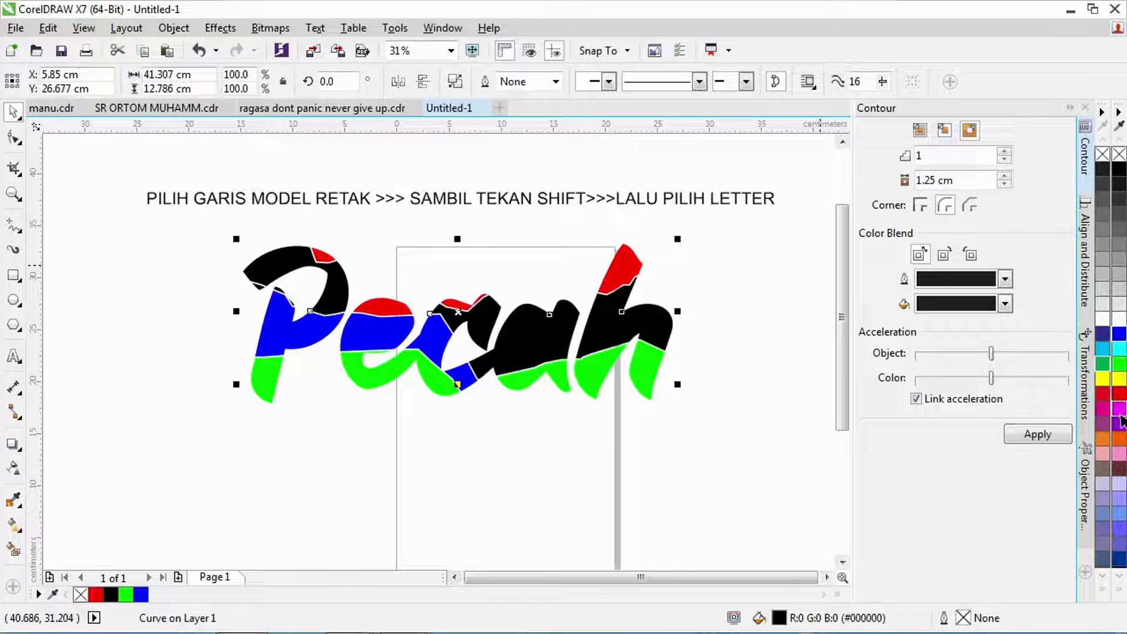
pyautogui.click(1120, 411)
pyautogui.click(385, 275)
# - Select the three small black slivers inside the "P" and weld them with the magenta shape
pyautogui.moveTo(232, 276); pyautogui.dragTo(293, 317)
pyautogui.keyDown('shift'); pyautogui.click(322, 290); pyautogui.keyUp('shift')
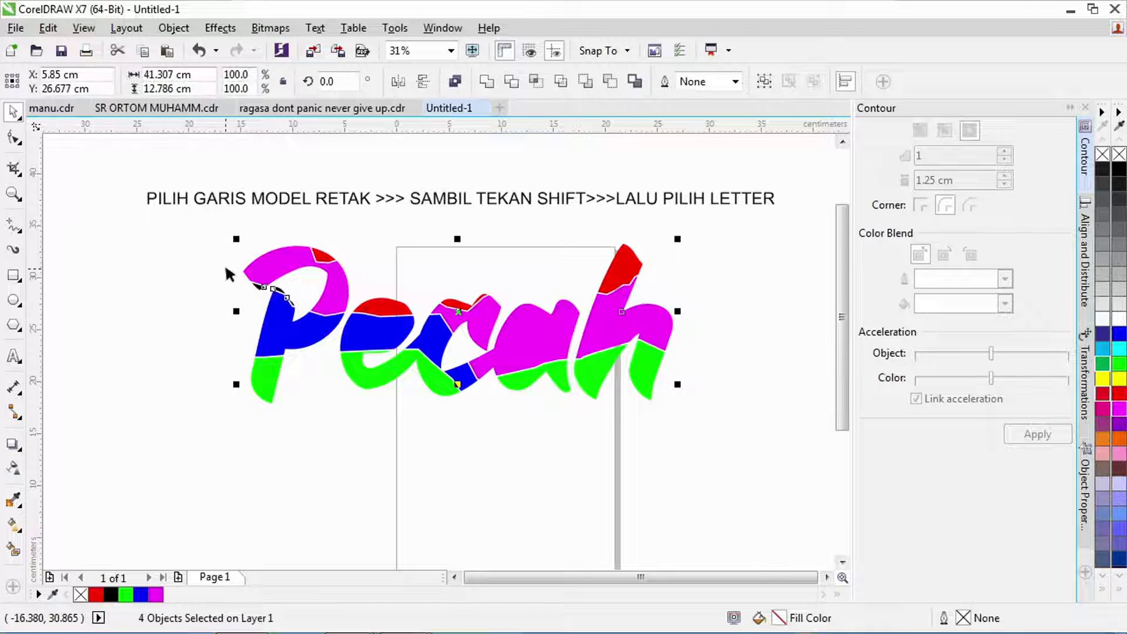
pyautogui.moveTo(230, 274); pyautogui.dragTo(312, 320)
pyautogui.scroll(3, 294, 319)
pyautogui.scroll(-2, 352, 361)
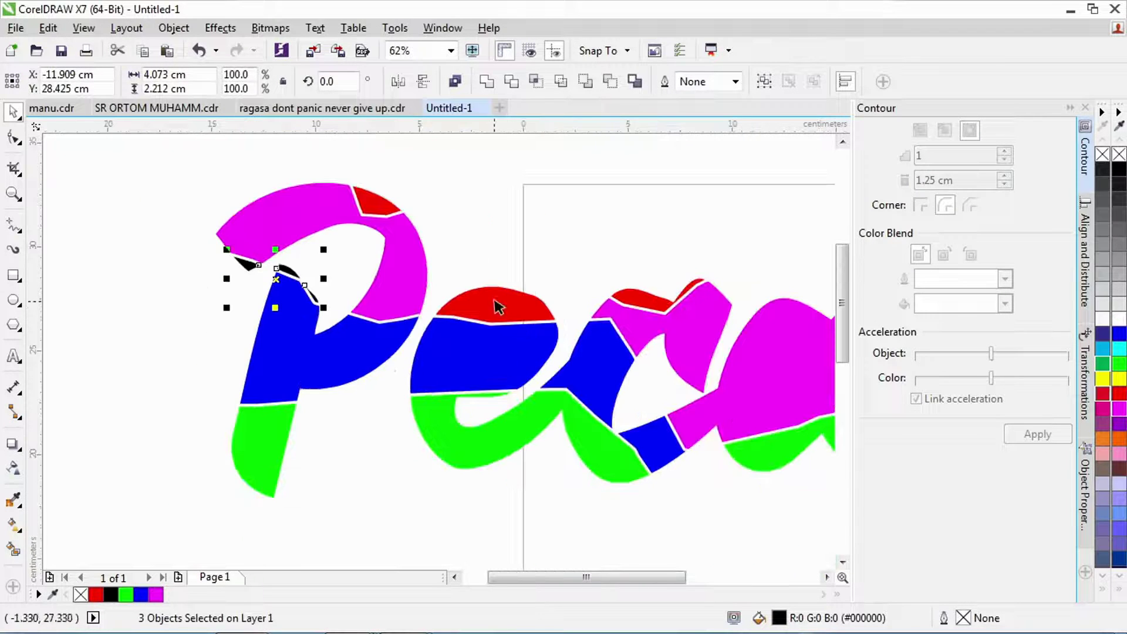
pyautogui.keyDown('shift'); pyautogui.click(361, 367); pyautogui.keyUp('shift')
pyautogui.click(487, 225)
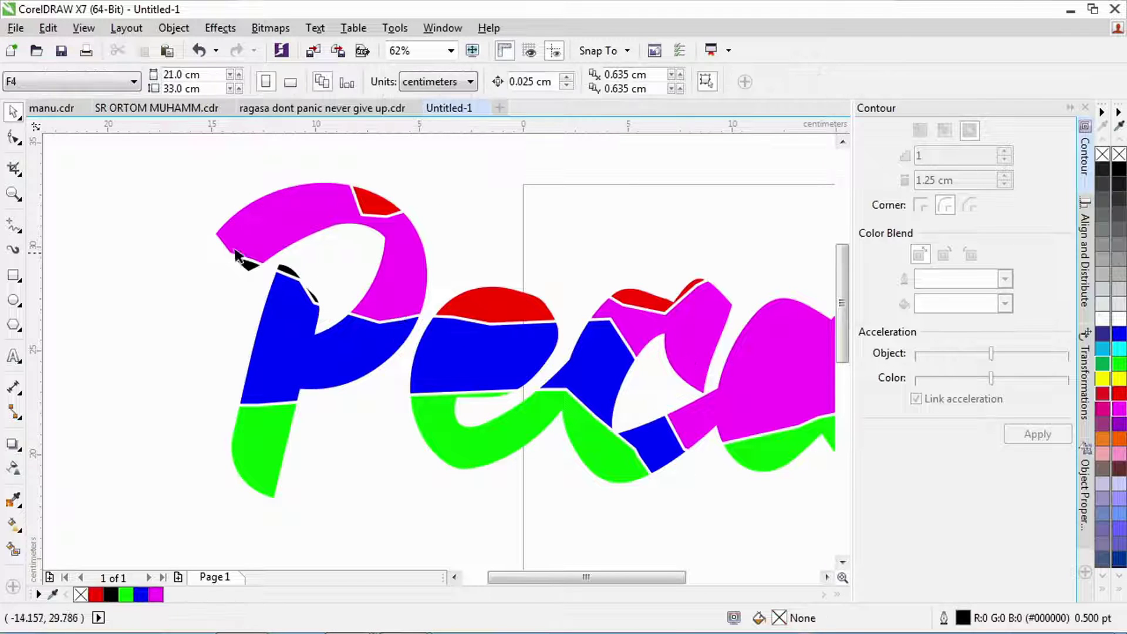
pyautogui.moveTo(340, 325); pyautogui.dragTo(341, 324)
pyautogui.scroll(-2, 253, 317)
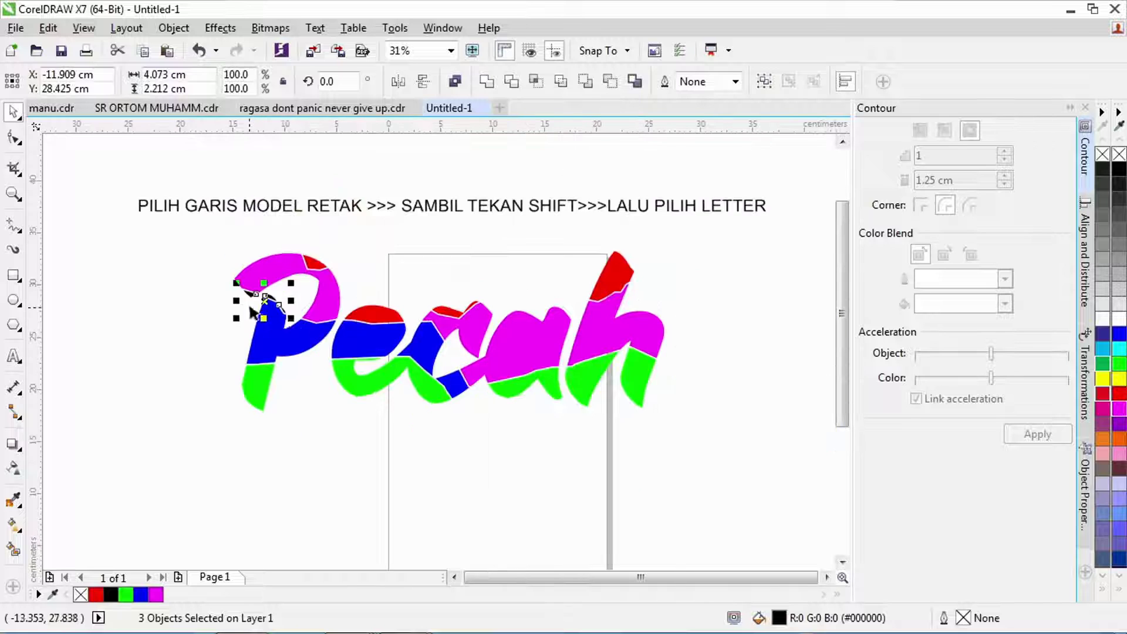
pyautogui.keyDown('shift'); pyautogui.click(338, 297); pyautogui.keyUp('shift')
pyautogui.click(487, 82)
pyautogui.click(385, 257)
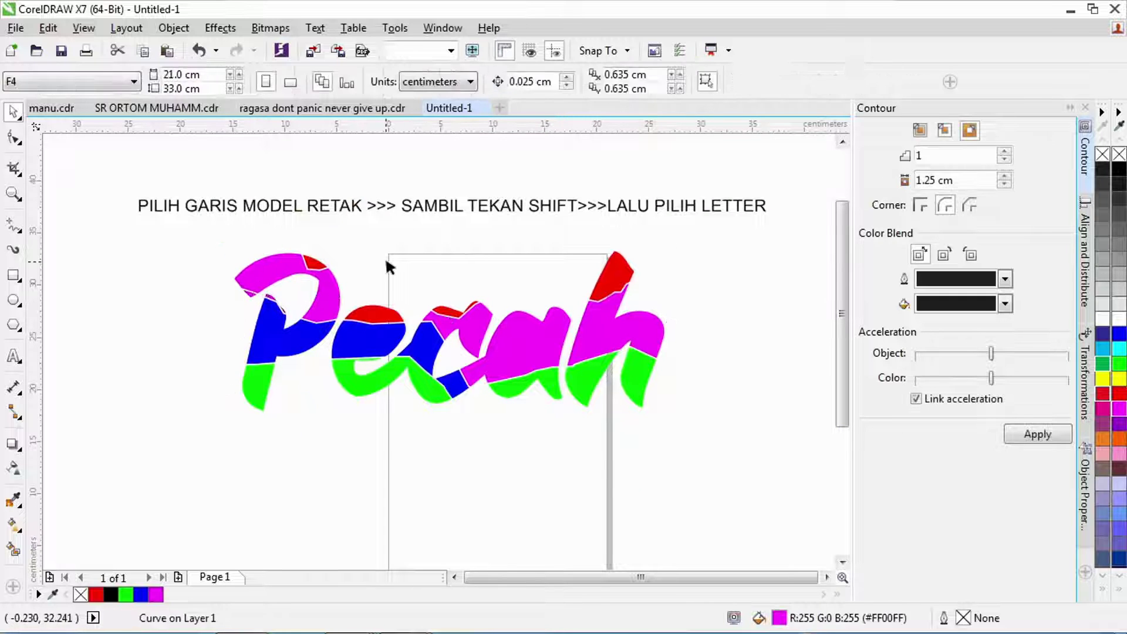
pyautogui.click(330, 297)
pyautogui.keyDown('shift'); pyautogui.click(285, 276); pyautogui.keyUp('shift')
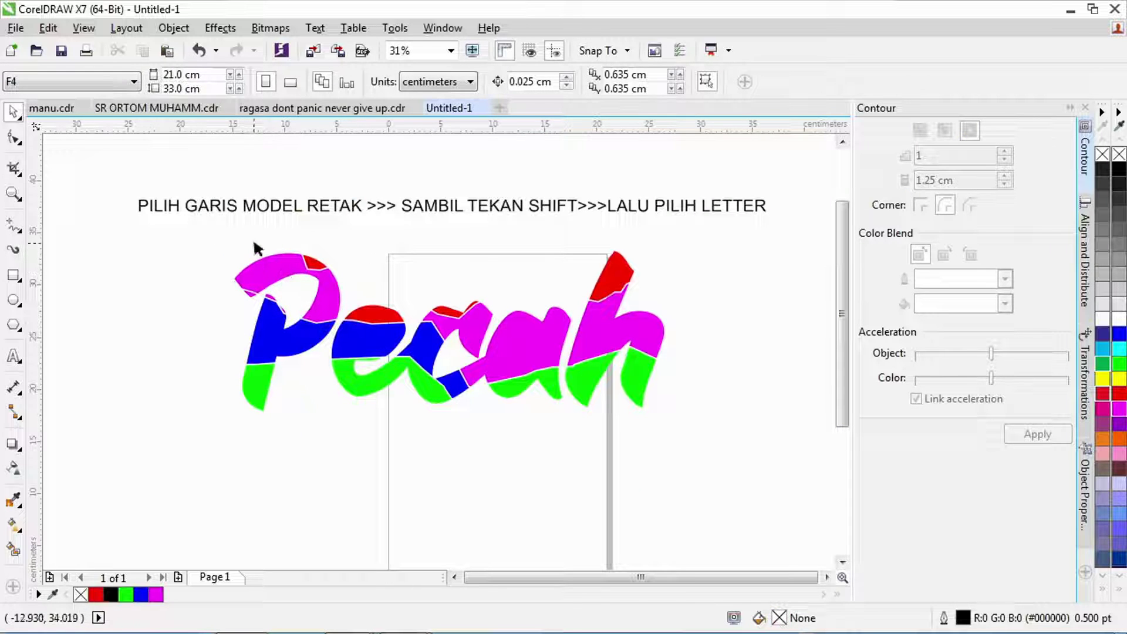
pyautogui.moveTo(257, 248); pyautogui.dragTo(595, 449)
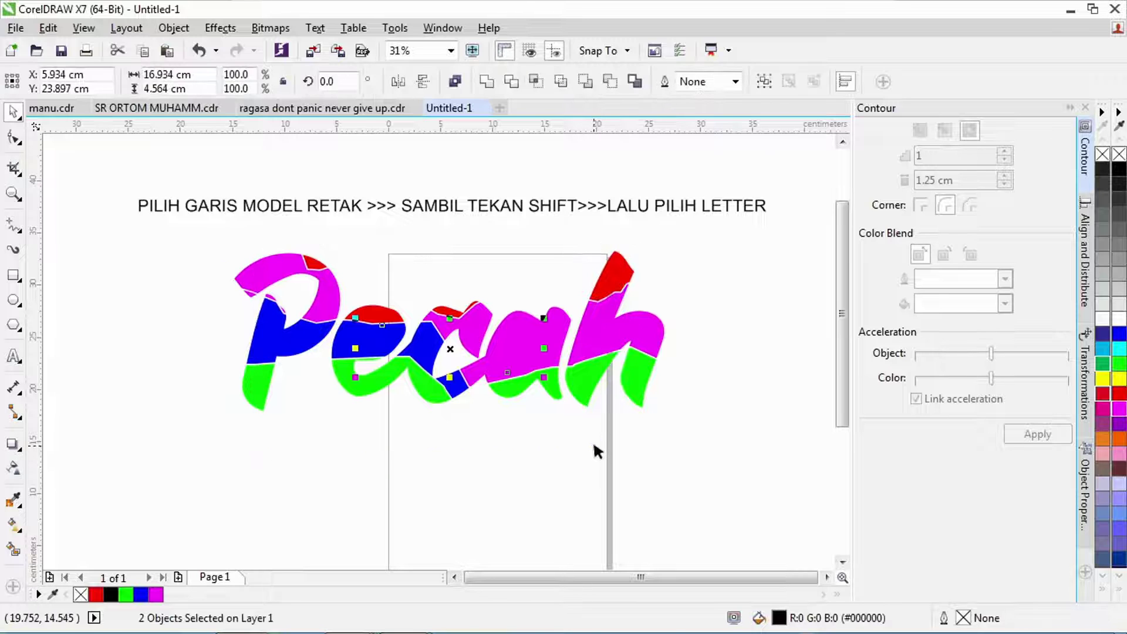
pyautogui.rightClick(508, 373)
pyautogui.press('Escape')
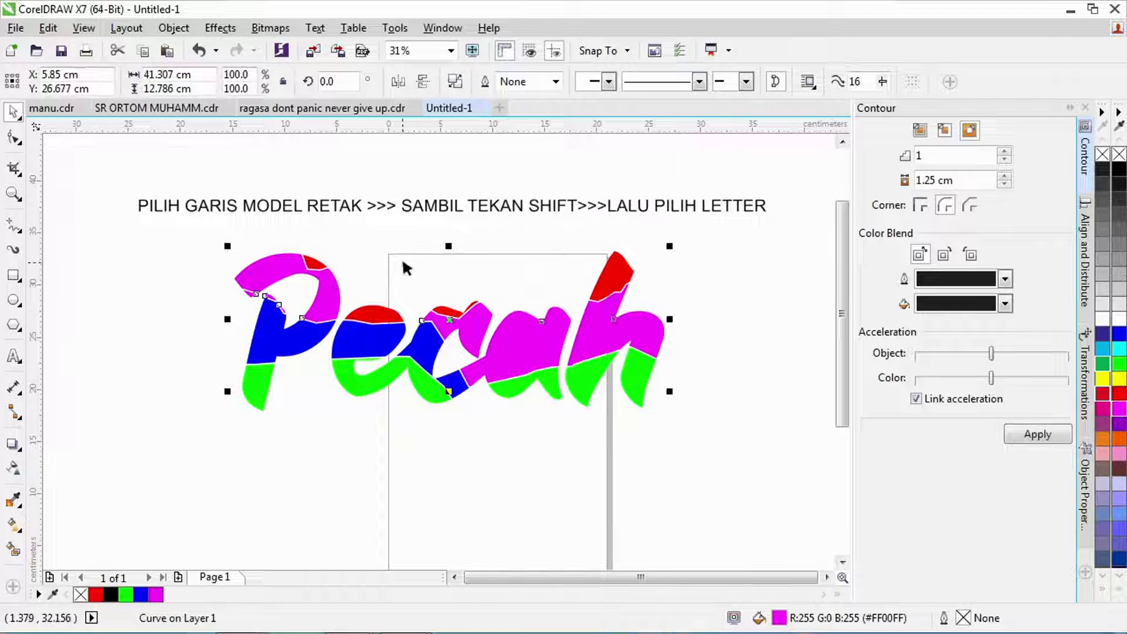
pyautogui.moveTo(257, 235); pyautogui.dragTo(599, 405)
pyautogui.rightClick(509, 373)
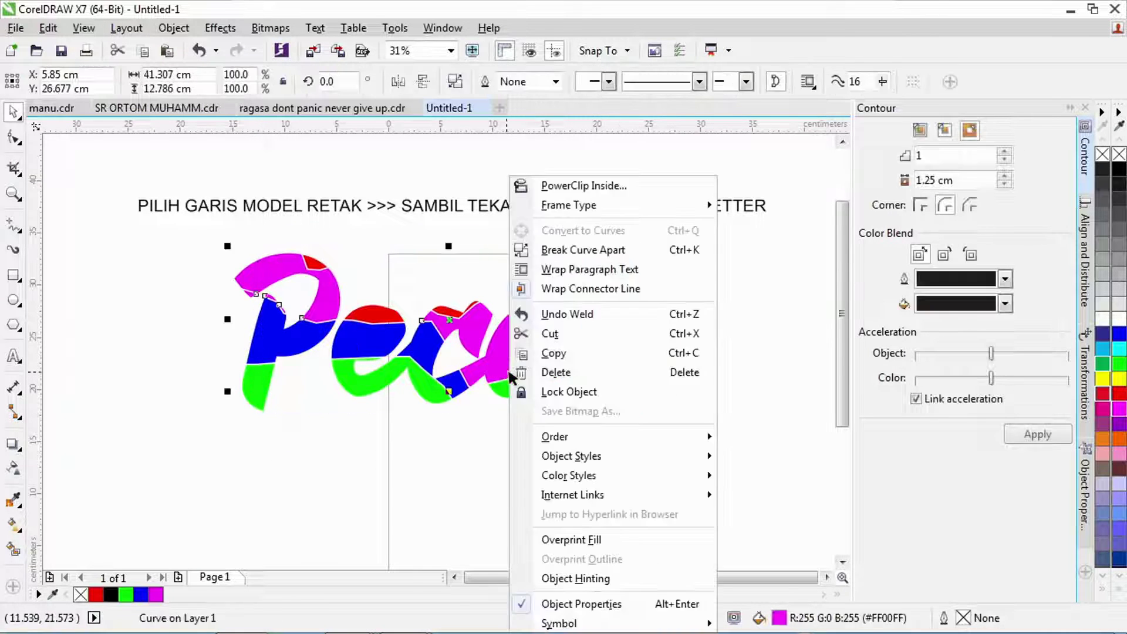
pyautogui.press('Escape')
pyautogui.click(456, 284)
# - Bring the magenta shape to the front of the page
pyautogui.rightClick(612, 354)
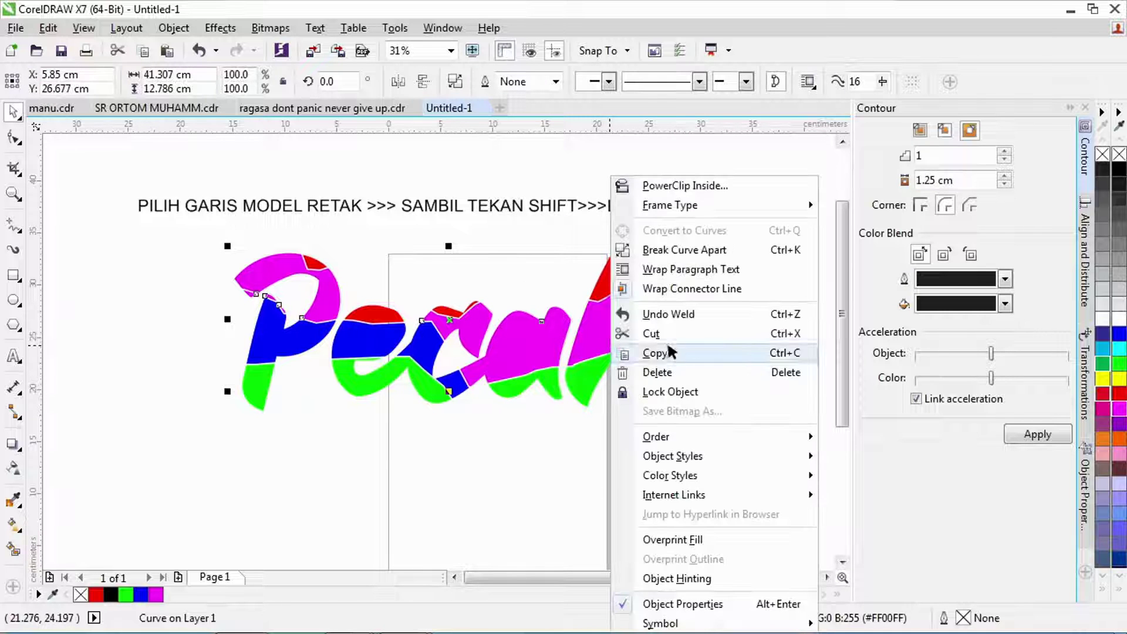
pyautogui.moveTo(619, 440)
pyautogui.click(886, 440)
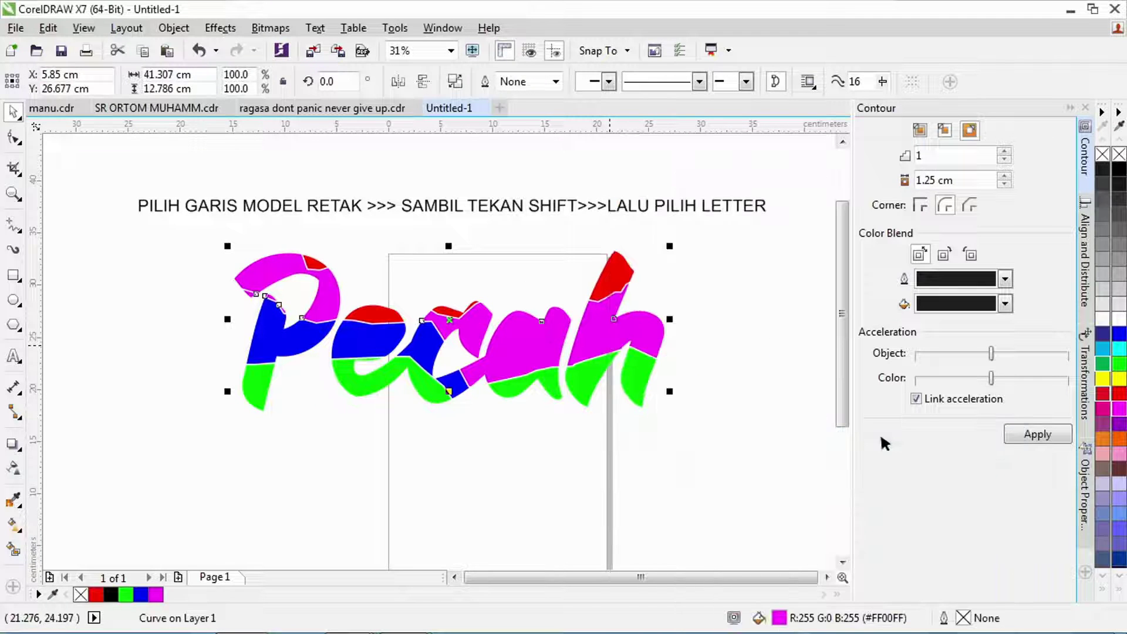
# - Send the magenta shape to the back of the page
pyautogui.rightClick(656, 340)
pyautogui.moveTo(750, 435)
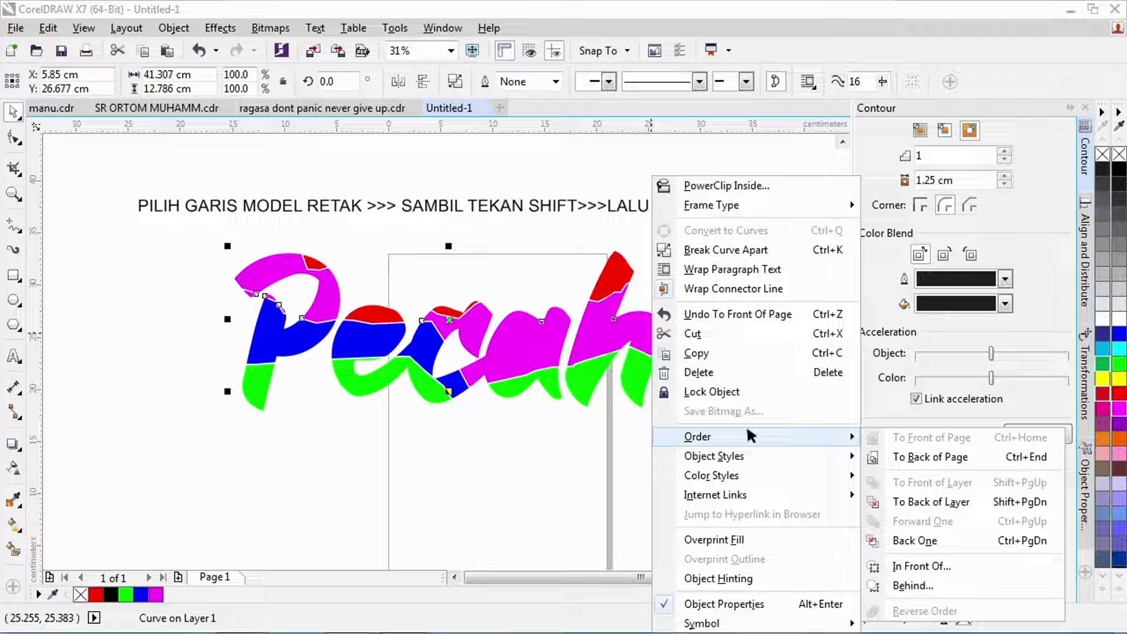
pyautogui.click(926, 458)
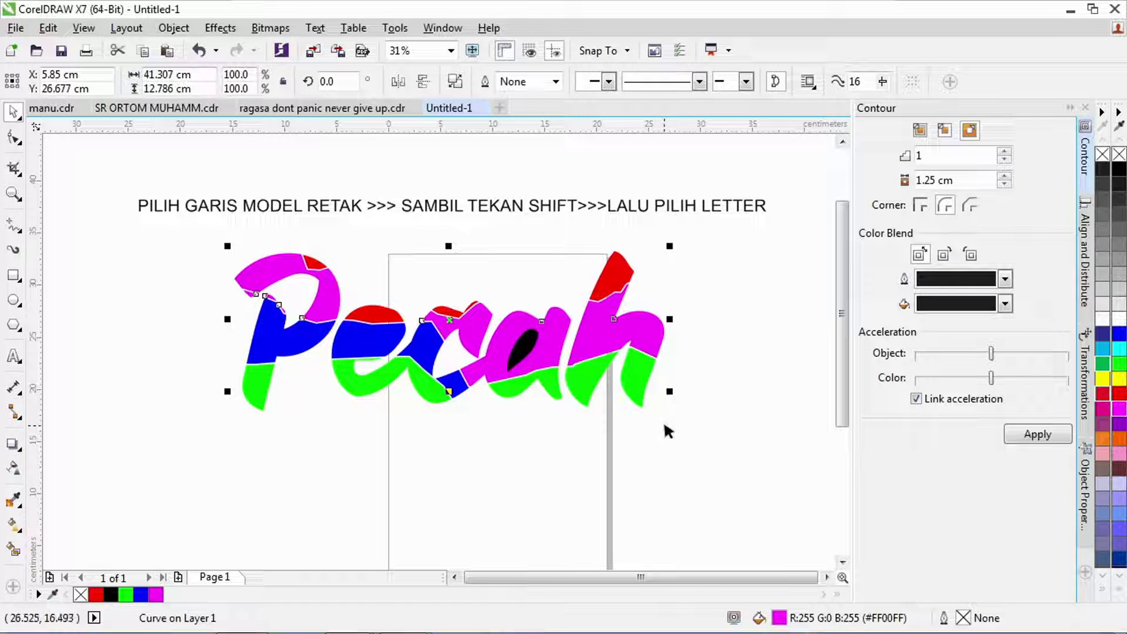
# - Try to order the magenta shape behind the blue piece of the "e", and undo that order change
pyautogui.rightClick(601, 340)
pyautogui.moveTo(676, 436)
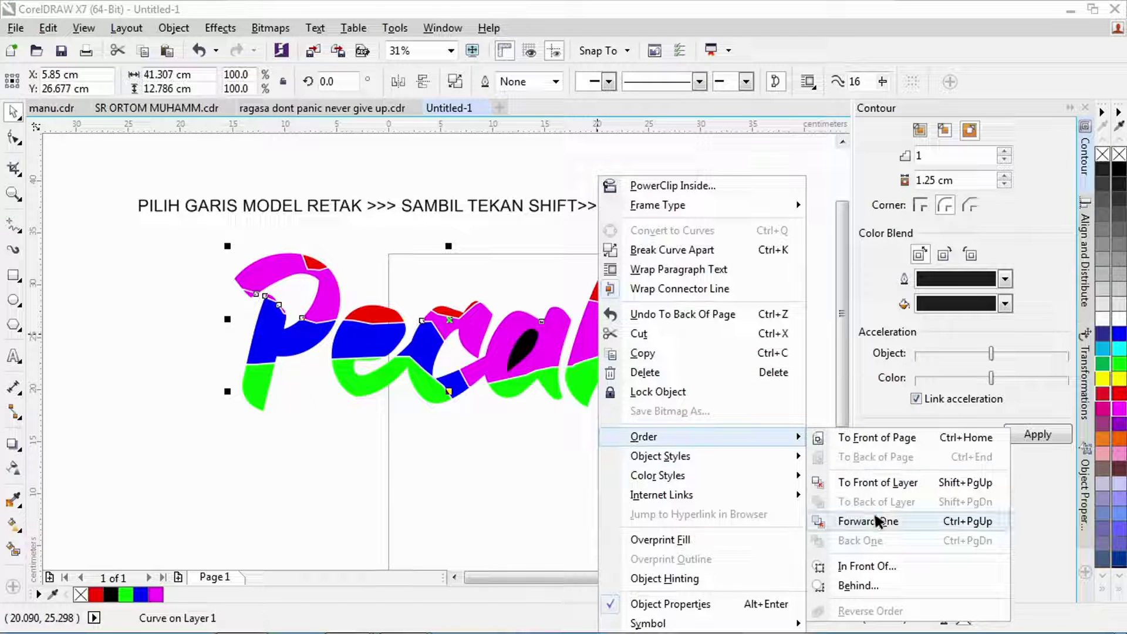
pyautogui.click(864, 585)
pyautogui.click(352, 322)
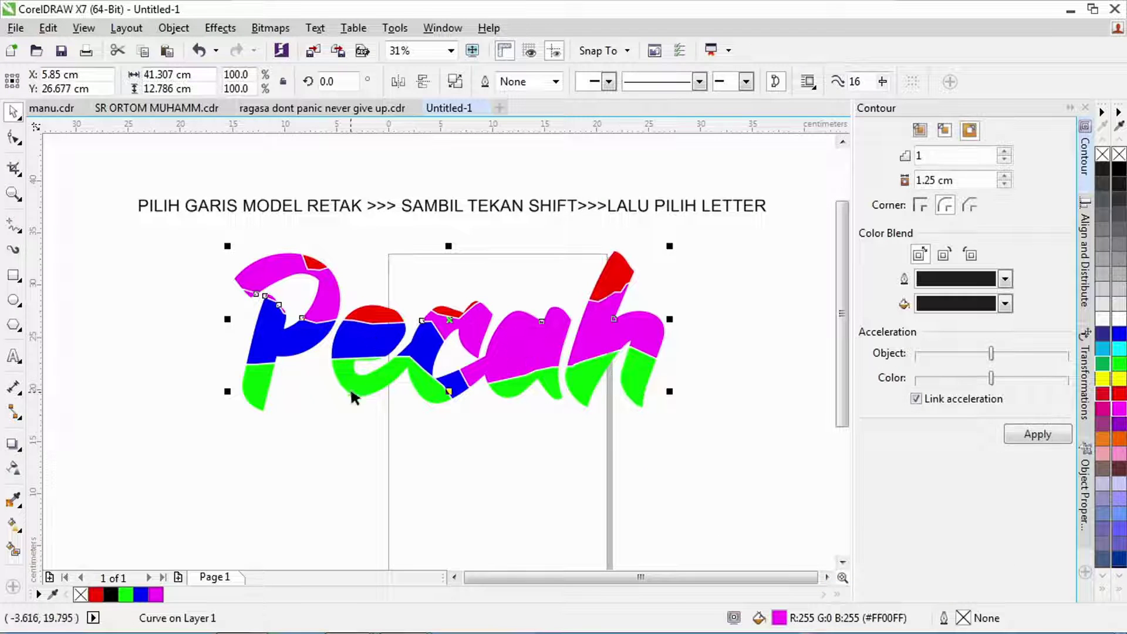
pyautogui.hotkey('ctrl', 'z')
pyautogui.click(428, 327)
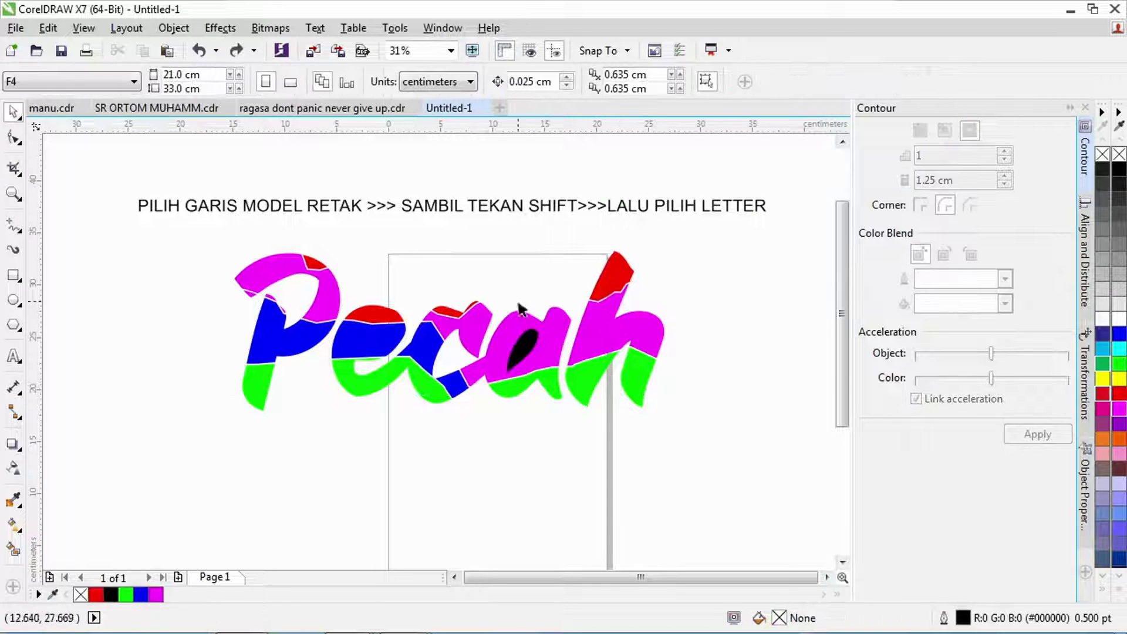
# - Bring the blue shape to the front of the page
pyautogui.click(512, 322)
pyautogui.rightClick(362, 343)
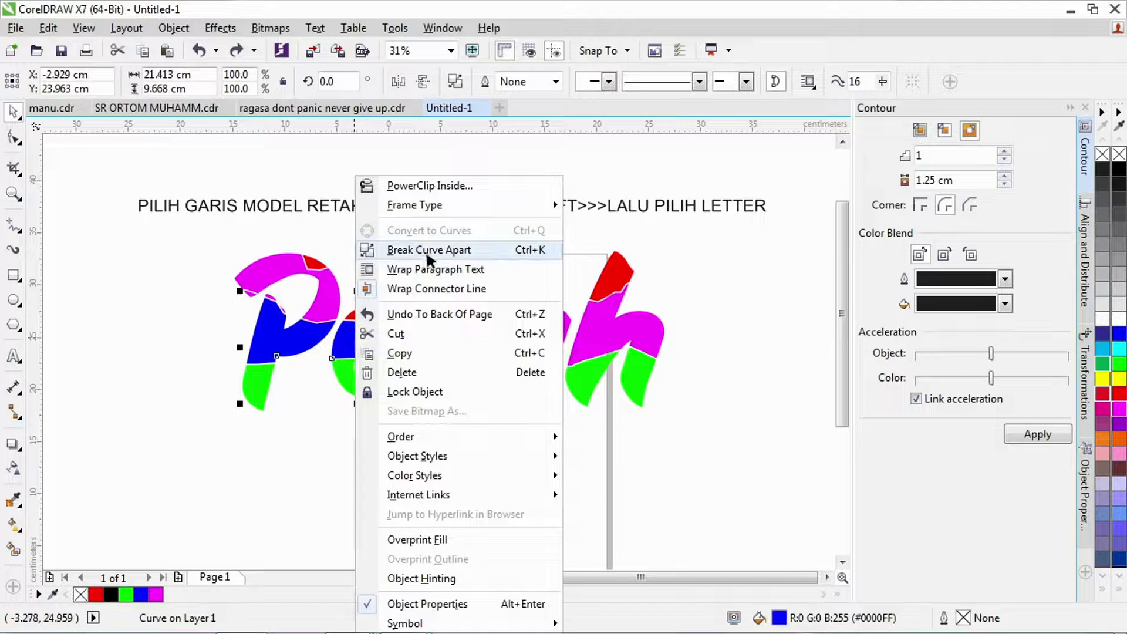
pyautogui.moveTo(428, 436)
pyautogui.click(639, 434)
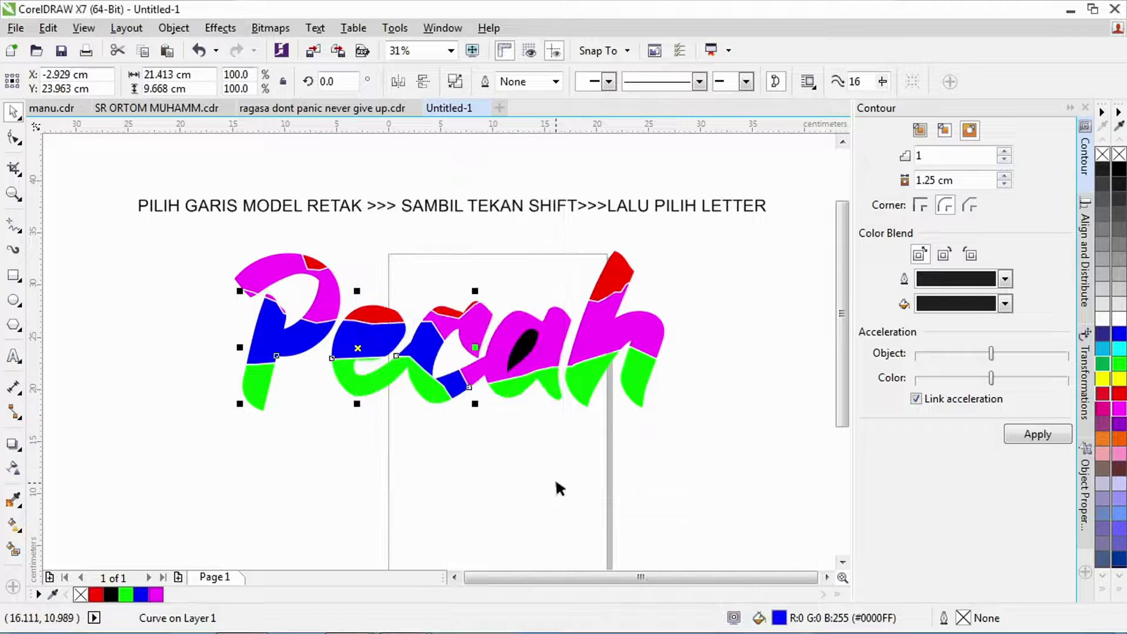
# - Send the blue shape to the back of the page
pyautogui.rightClick(394, 353)
pyautogui.moveTo(484, 436)
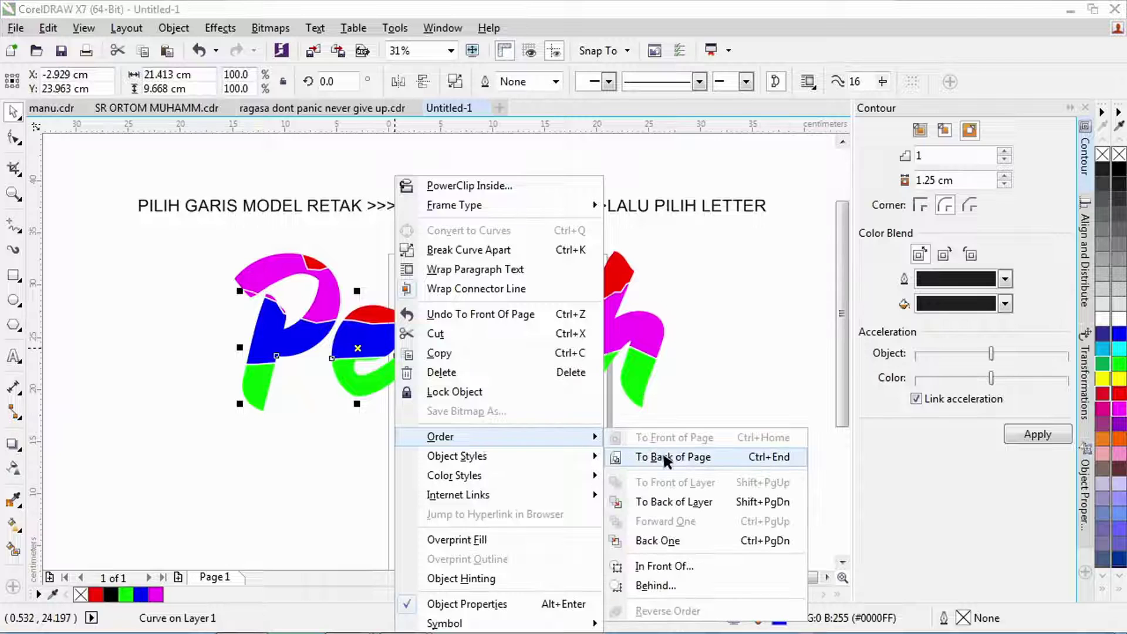
pyautogui.click(665, 457)
pyautogui.click(542, 481)
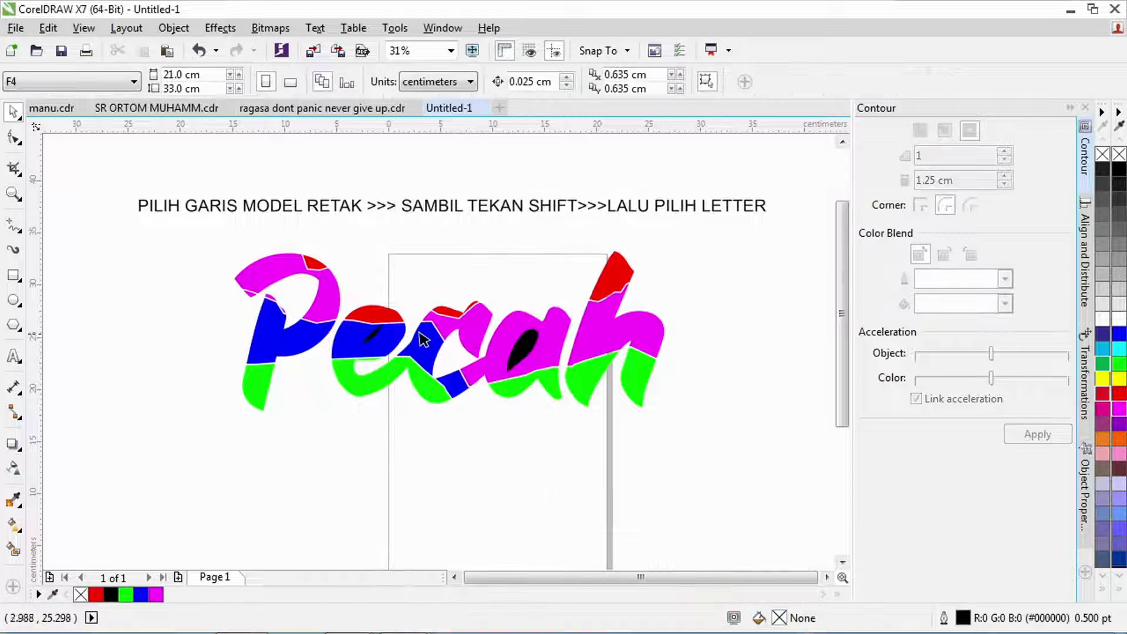
# - Combine the black sliver inside the "e" with the blue shape to cut out the letter's hole
pyautogui.click(496, 328)
pyautogui.scroll(5, 497, 328)
pyautogui.keyDown('shift'); pyautogui.click(409, 346); pyautogui.keyUp('shift')
pyautogui.rightClick(437, 346)
pyautogui.click(516, 315)
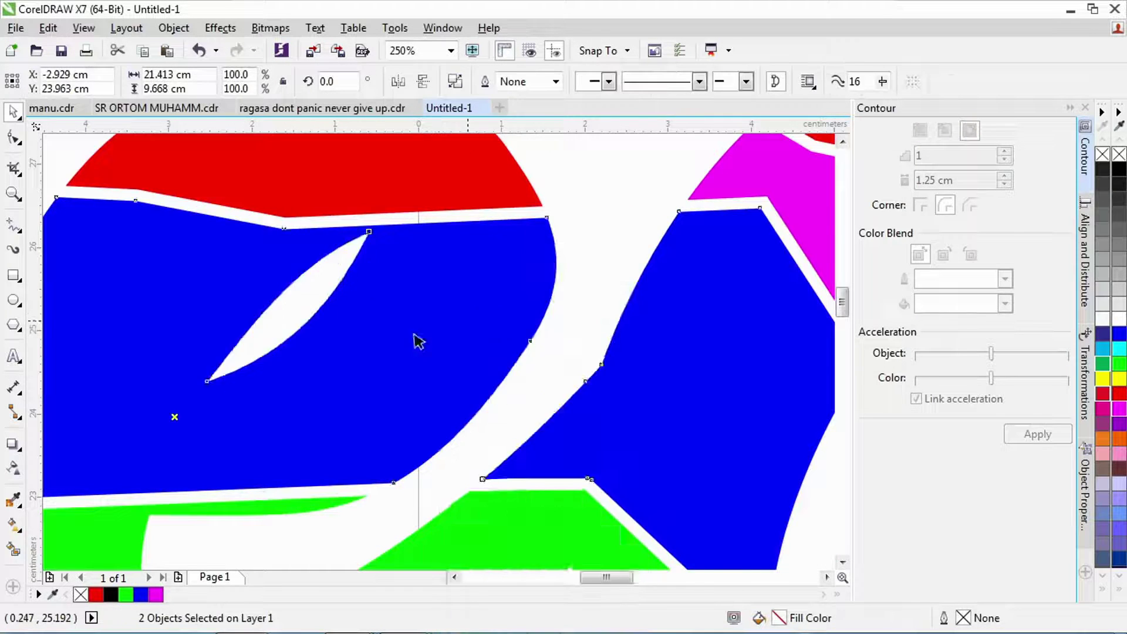
# - Combine the black oval inside the "a" with the magenta shape to cut out the letter's hole
pyautogui.scroll(-5, 415, 340)
pyautogui.click(573, 453)
pyautogui.click(664, 346)
pyautogui.keyDown('shift'); pyautogui.click(631, 325); pyautogui.keyUp('shift')
pyautogui.rightClick(626, 325)
pyautogui.click(640, 311)
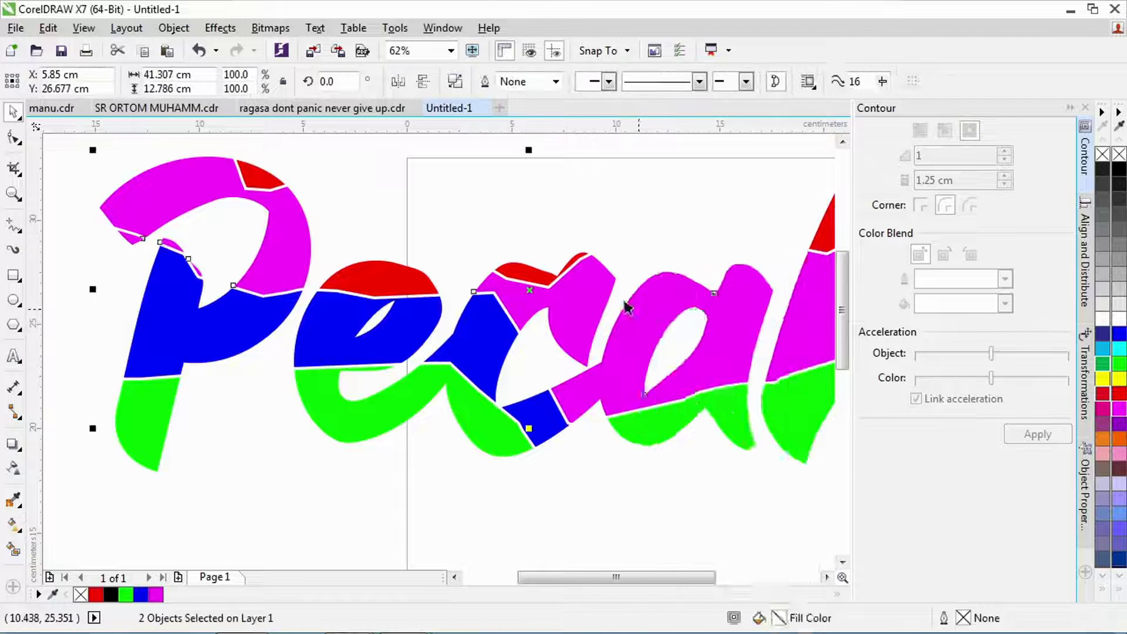
# - Move the red top pieces about 0.4 cm to the right and 0.7 cm up, away from the letters
pyautogui.scroll(-5, 624, 307)
pyautogui.click(618, 346)
pyautogui.scroll(3, 615, 329)
pyautogui.click(624, 272)
pyautogui.scroll(3, 627, 271)
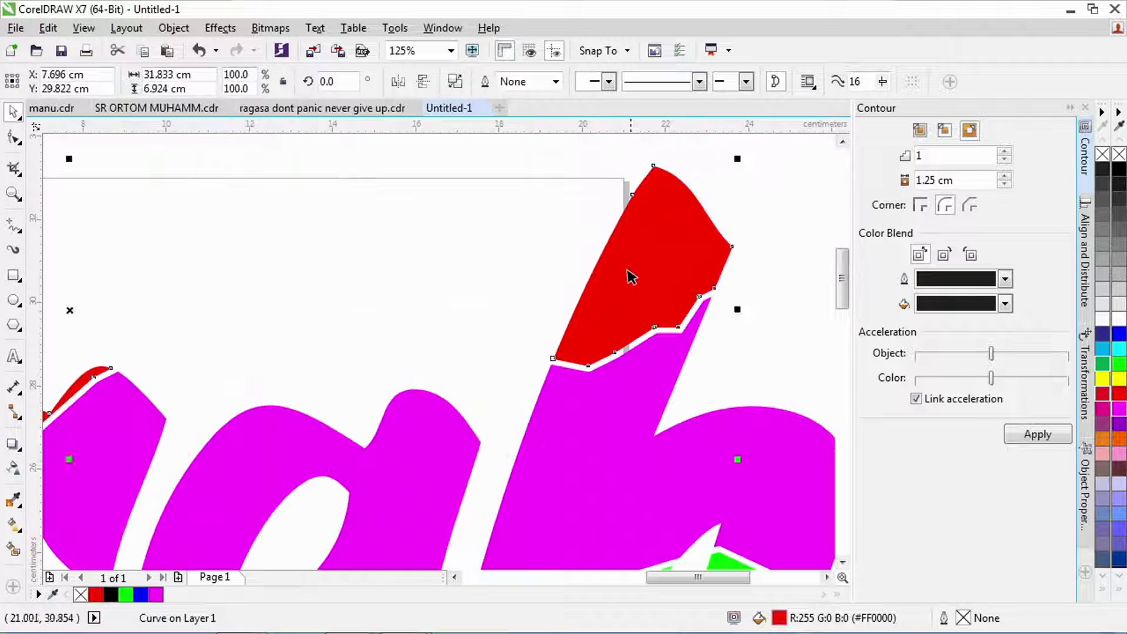
pyautogui.moveTo(639, 288); pyautogui.dragTo(657, 286)
pyautogui.scroll(-3, 658, 286)
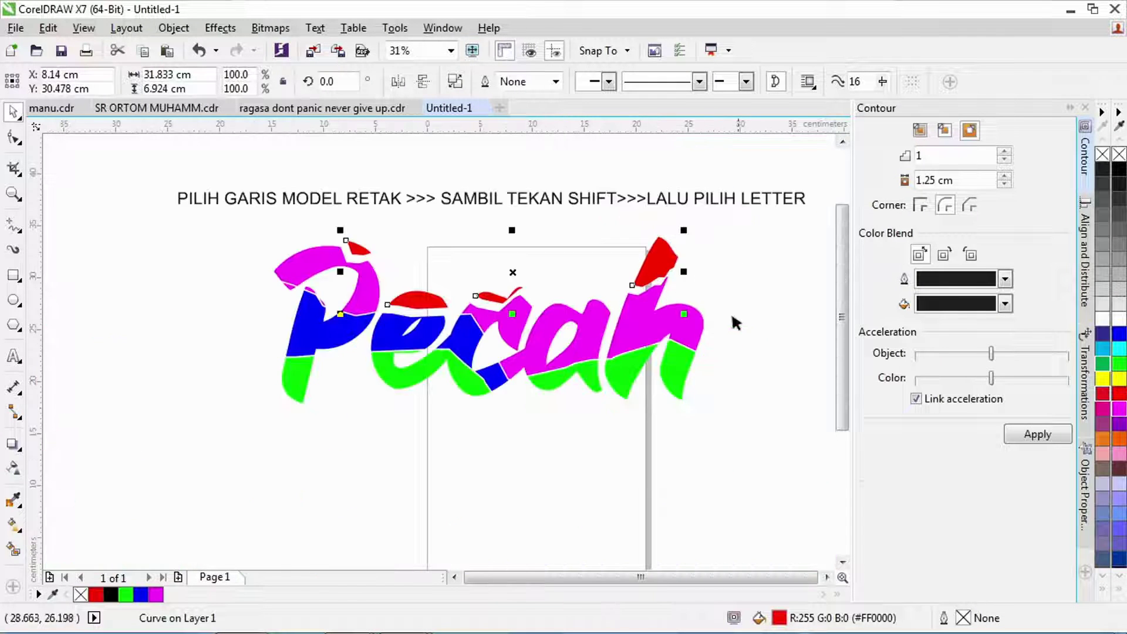
# - Rotate the red top pieces slightly clockwise, to an angle of about 357.4 degrees
pyautogui.scroll(3, 364, 230)
pyautogui.moveTo(317, 255); pyautogui.dragTo(327, 239)
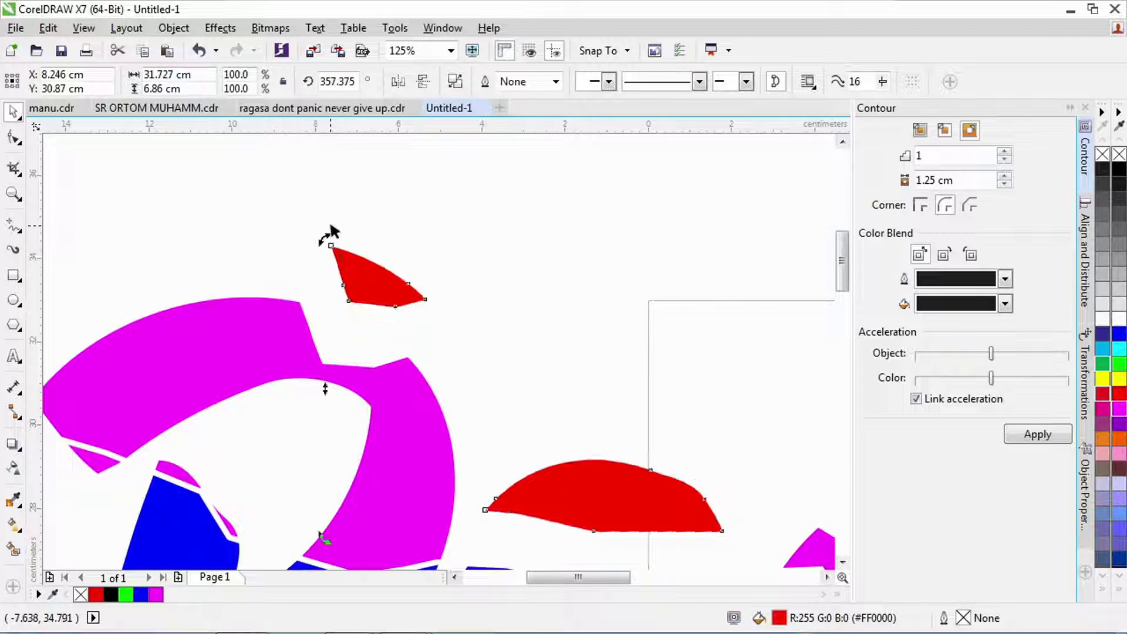
pyautogui.scroll(-3, 327, 239)
# - Rotate the green lower pieces of the word by about 2.4 degrees
pyautogui.click(562, 456)
pyautogui.click(292, 357)
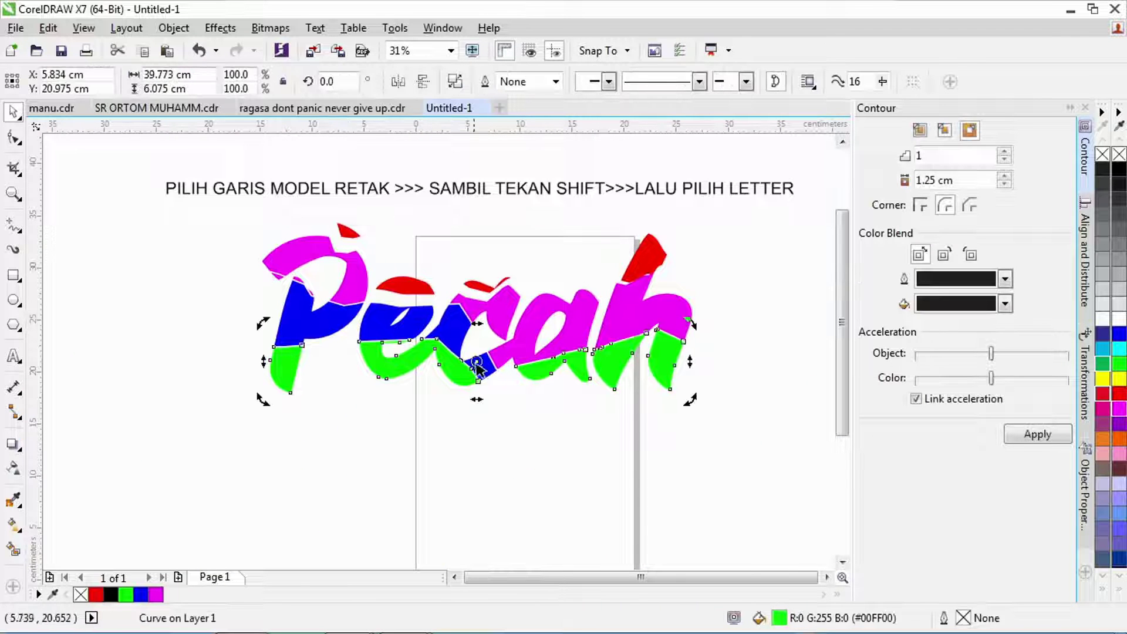
pyautogui.moveTo(256, 394); pyautogui.dragTo(263, 411)
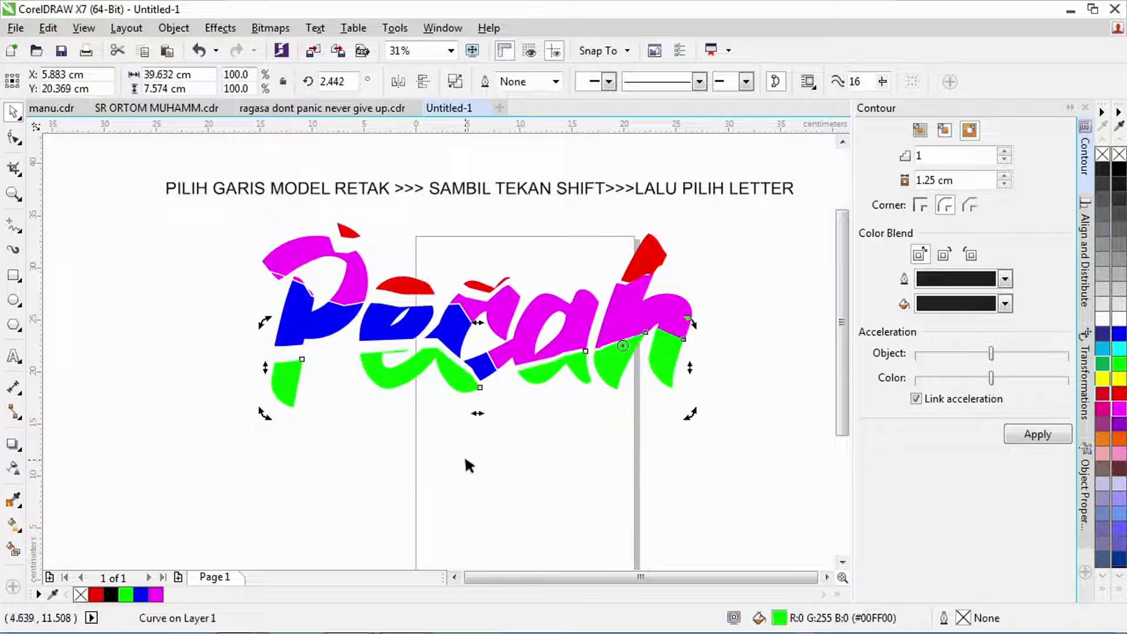
# - Move the blue pieces about 0.8 cm left and 0.8 cm down, and nudge the green pieces slightly down
pyautogui.click(302, 327)
pyautogui.moveTo(301, 327); pyautogui.dragTo(283, 346)
pyautogui.scroll(2, 455, 390)
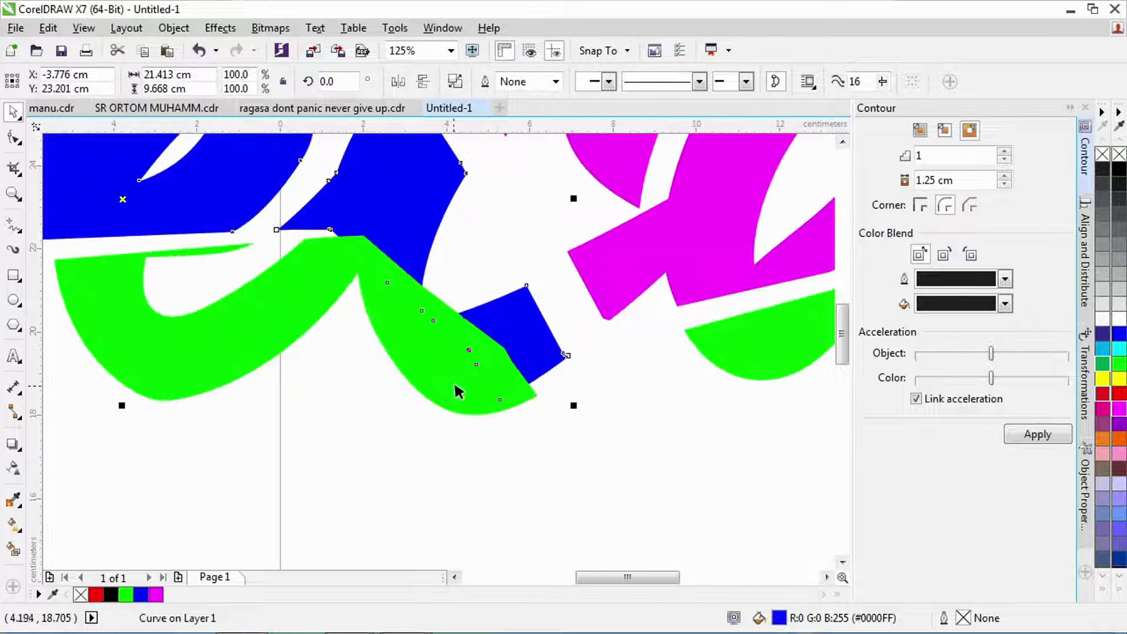
pyautogui.click(443, 397)
pyautogui.scroll(-1, 442, 398)
# - Shift the magenta pieces about 0.6 cm to the right to widen the crack beside the blue pieces
pyautogui.click(545, 325)
pyautogui.scroll(-2, 548, 335)
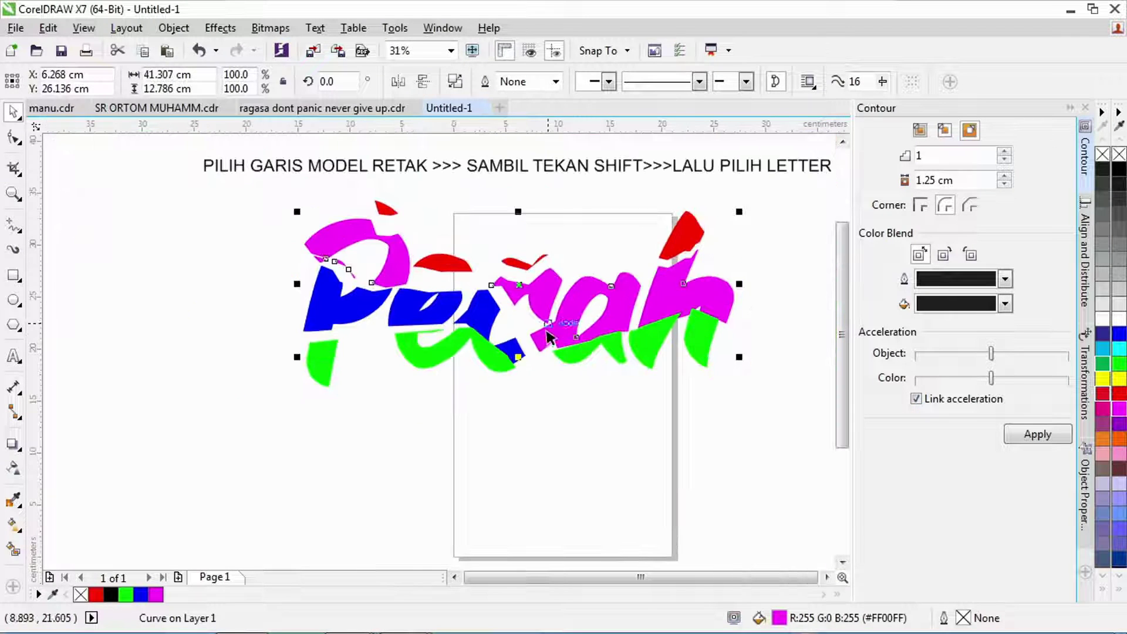
pyautogui.click(579, 453)
pyautogui.moveTo(432, 308); pyautogui.dragTo(432, 309)
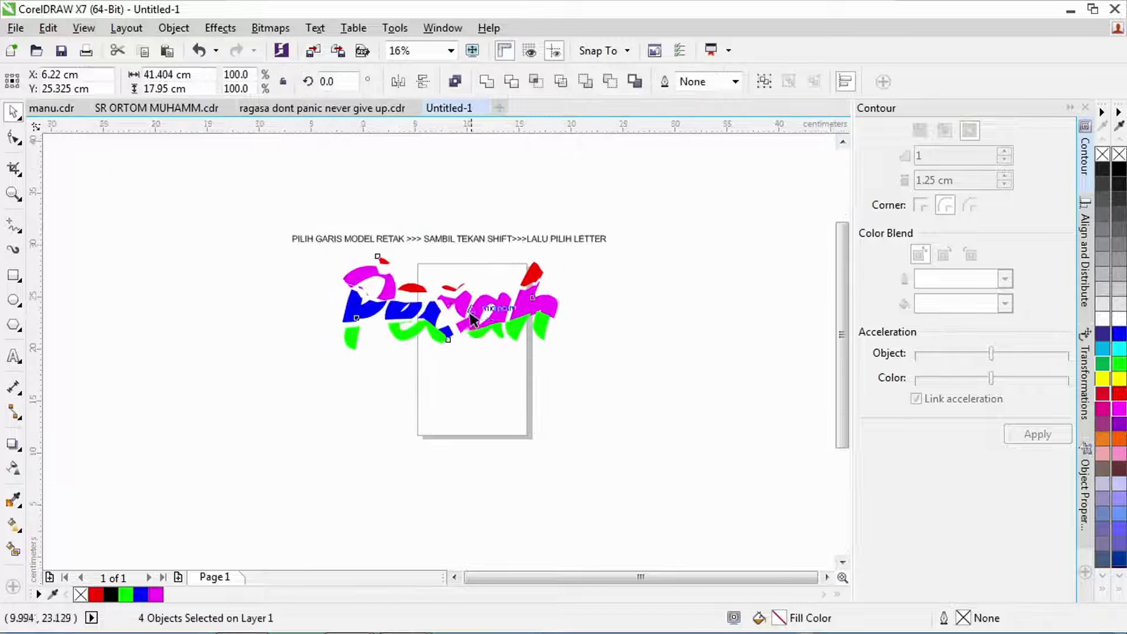
pyautogui.scroll(2, 521, 179)
pyautogui.scroll(1, 421, 267)
pyautogui.click(421, 268)
pyautogui.scroll(-2, 446, 369)
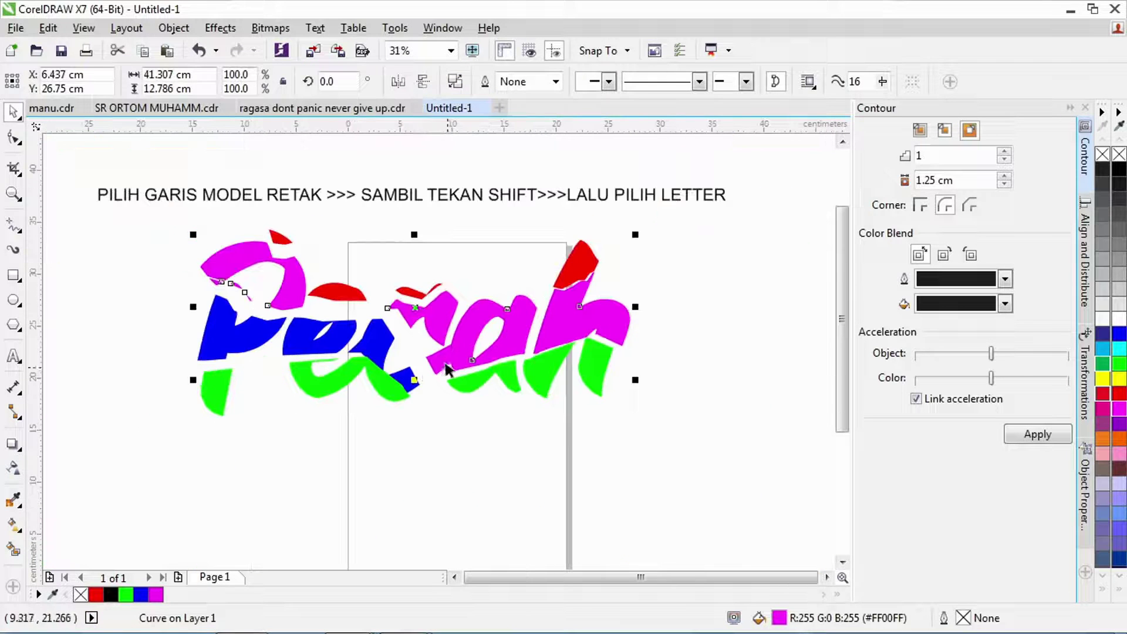
# - Move the red top pieces about 0.8 cm down and 0.3 cm to the right, closer to the letters
pyautogui.scroll(1, 351, 360)
pyautogui.click(345, 287)
pyautogui.scroll(-2, 345, 287)
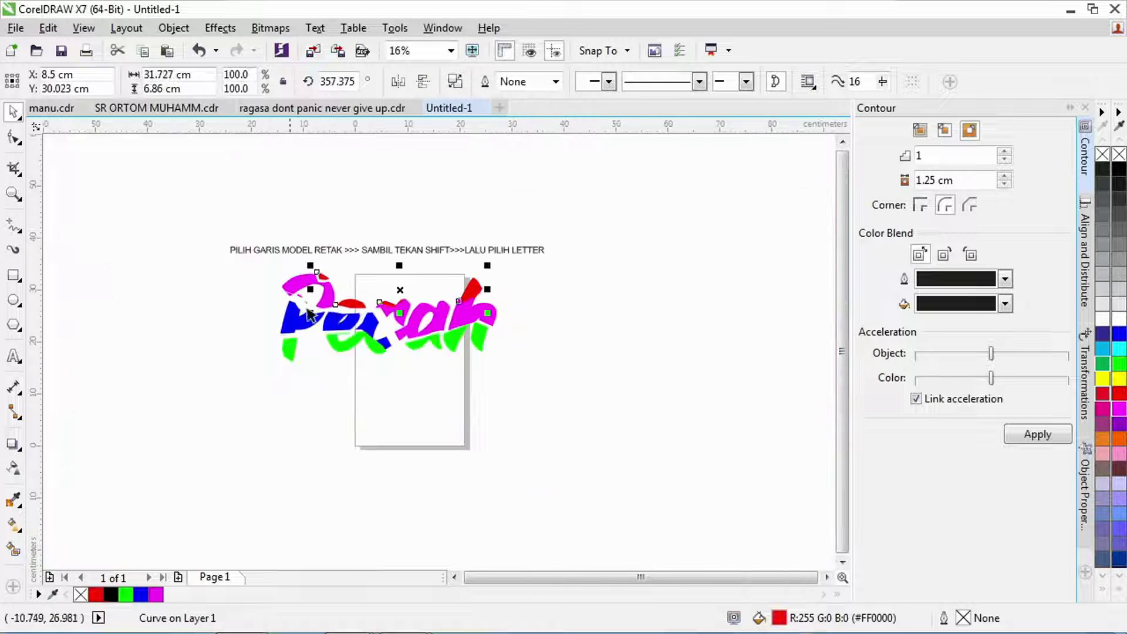
# - Select all four colored shapes of the word and fill them black
pyautogui.moveTo(522, 407); pyautogui.dragTo(234, 258)
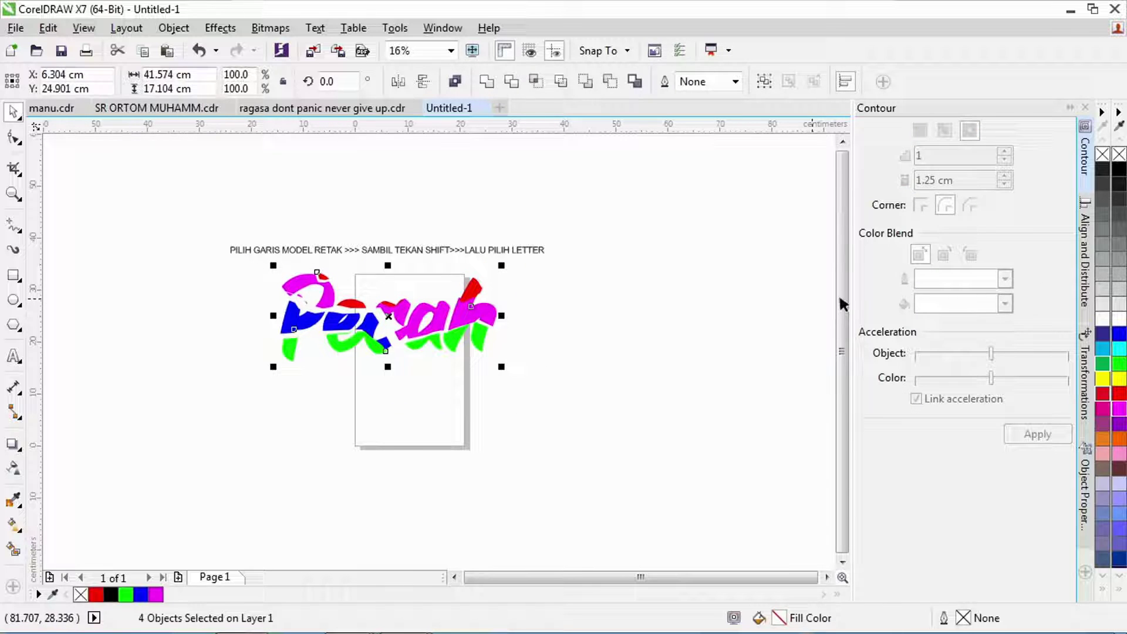
pyautogui.click(1119, 170)
pyautogui.scroll(2, 366, 308)
# - Move the middle pieces of "Pec" and the lower pieces of the word to the right to tighten the cracks
pyautogui.click(390, 373)
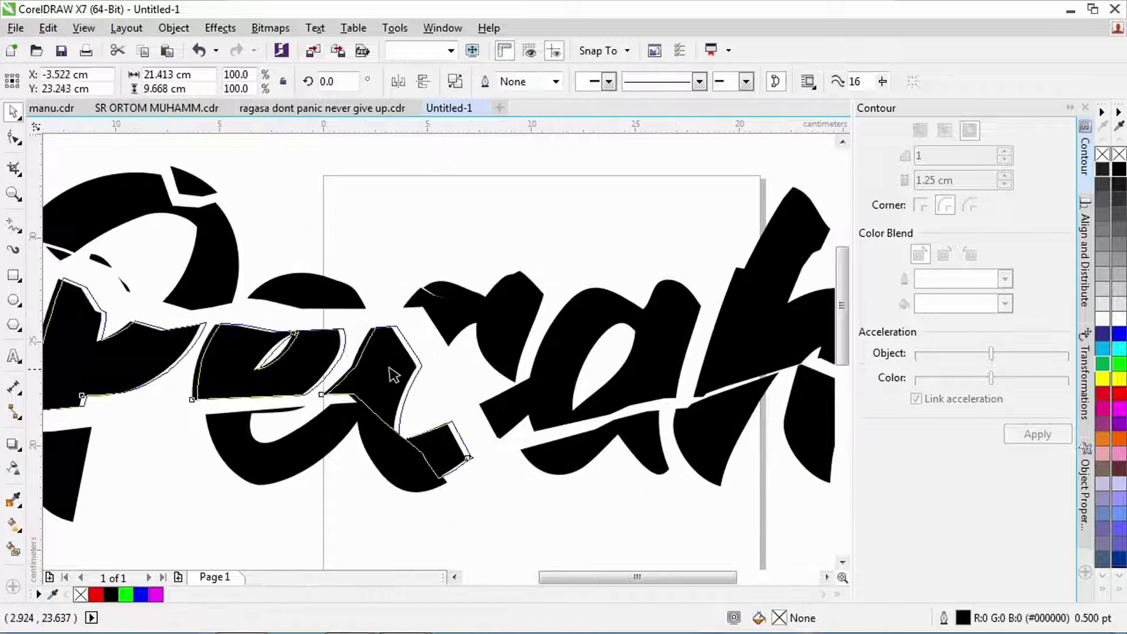
pyautogui.moveTo(402, 382); pyautogui.dragTo(399, 452)
pyautogui.scroll(-1, 667, 516)
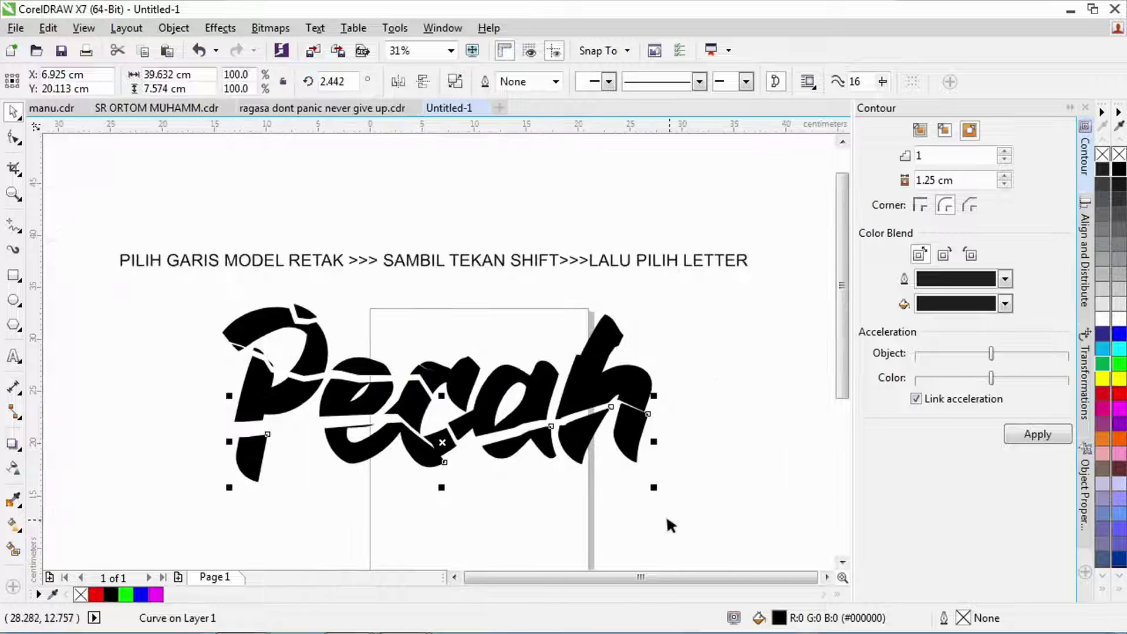
pyautogui.click(667, 517)
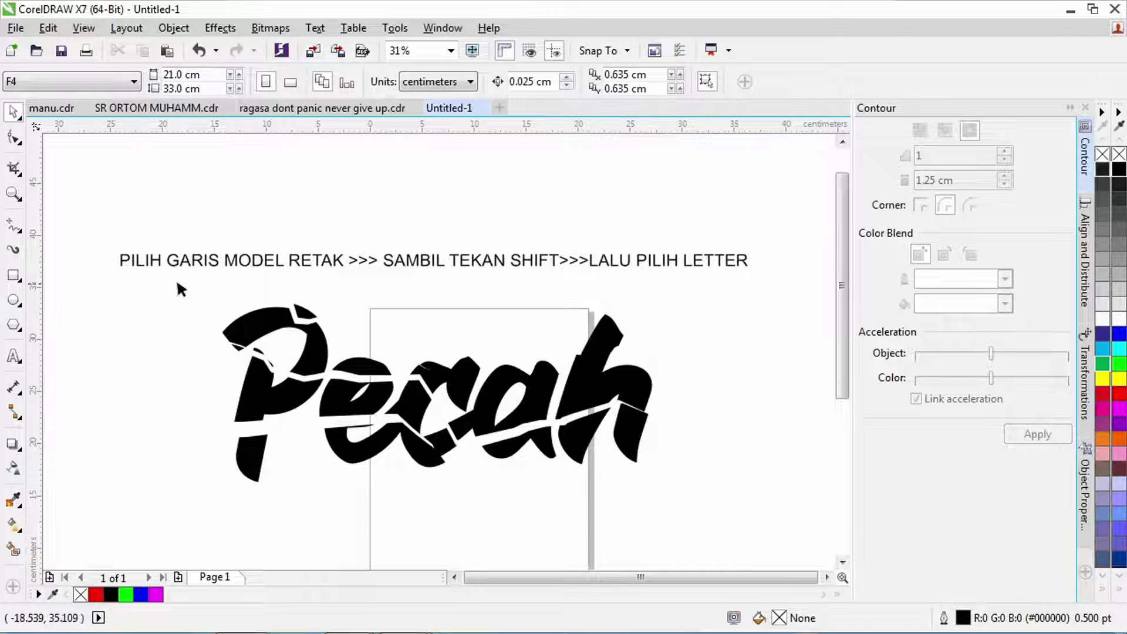
# - Select all the black pieces of the word and weld them into one shape
pyautogui.moveTo(181, 288); pyautogui.dragTo(710, 437)
pyautogui.click(485, 84)
pyautogui.scroll(1, 327, 390)
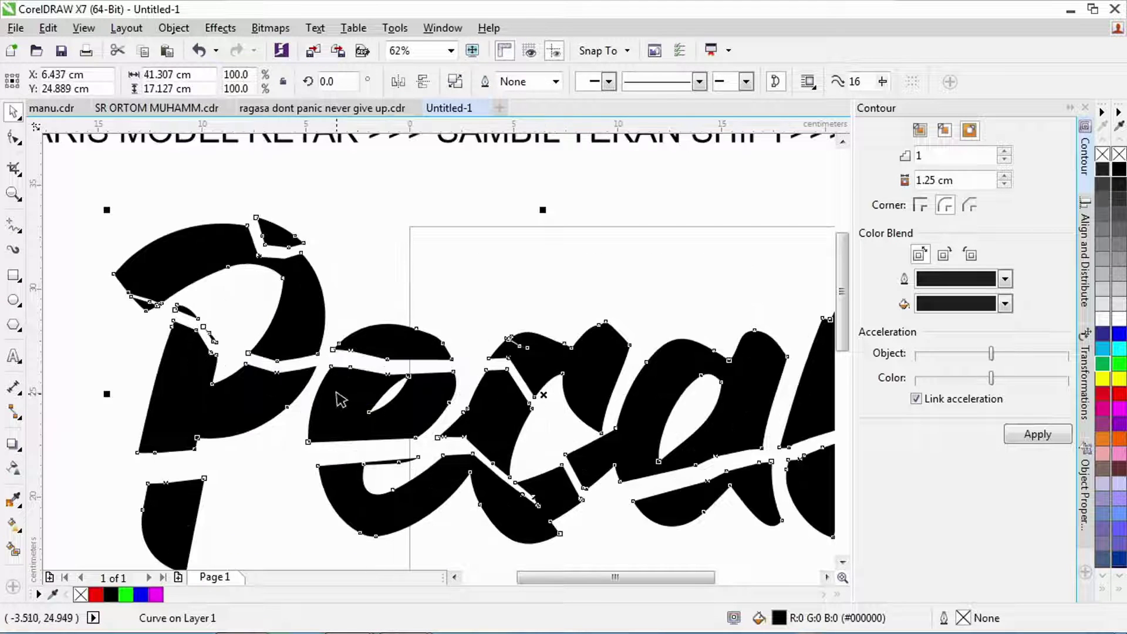
# - Apply a one-step outside contour with a 1.25 cm offset to the welded word
pyautogui.scroll(-1, 401, 271)
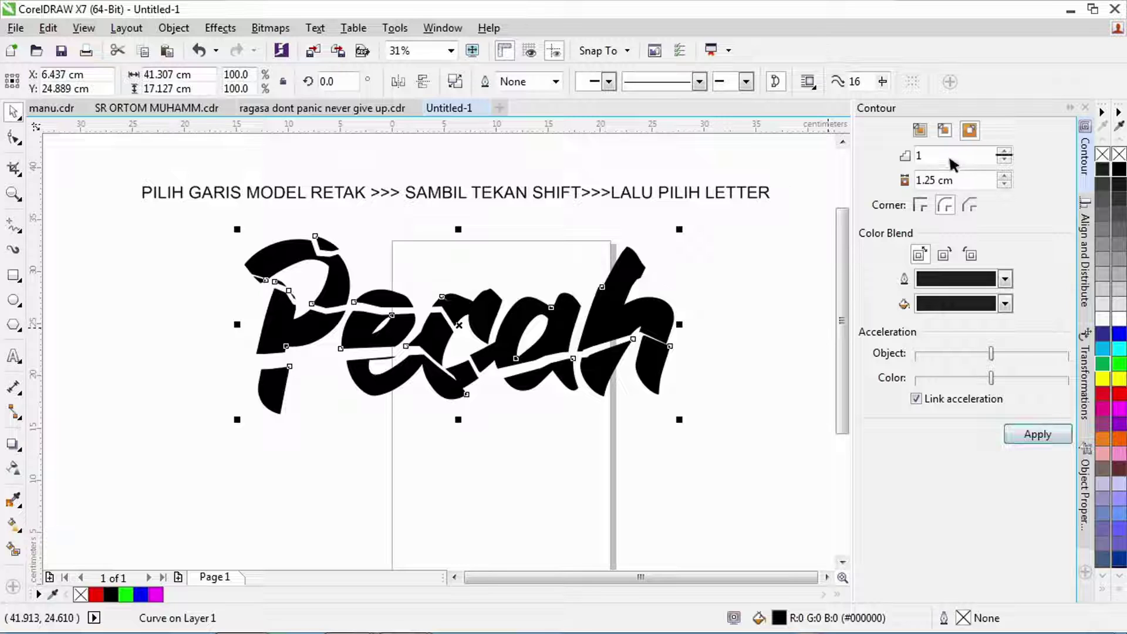
pyautogui.click(1037, 435)
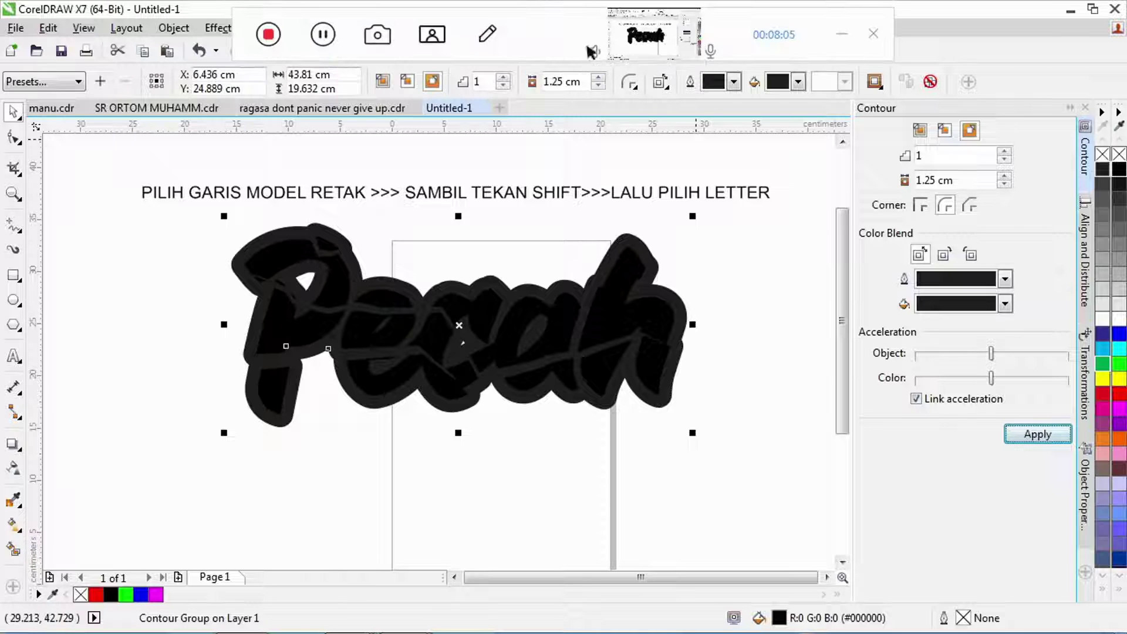
pyautogui.click(322, 36)
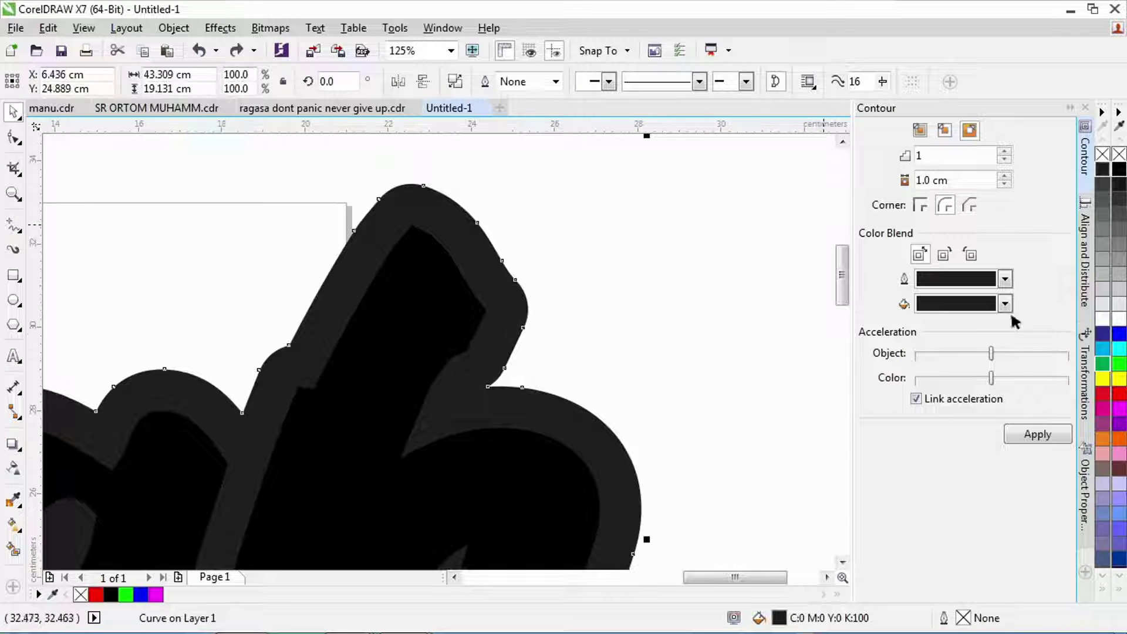
# - Try applying another one-step 1.0 cm contour to the dark contour shape, and undo it
pyautogui.click(1037, 434)
pyautogui.hotkey('ctrl', 'z')
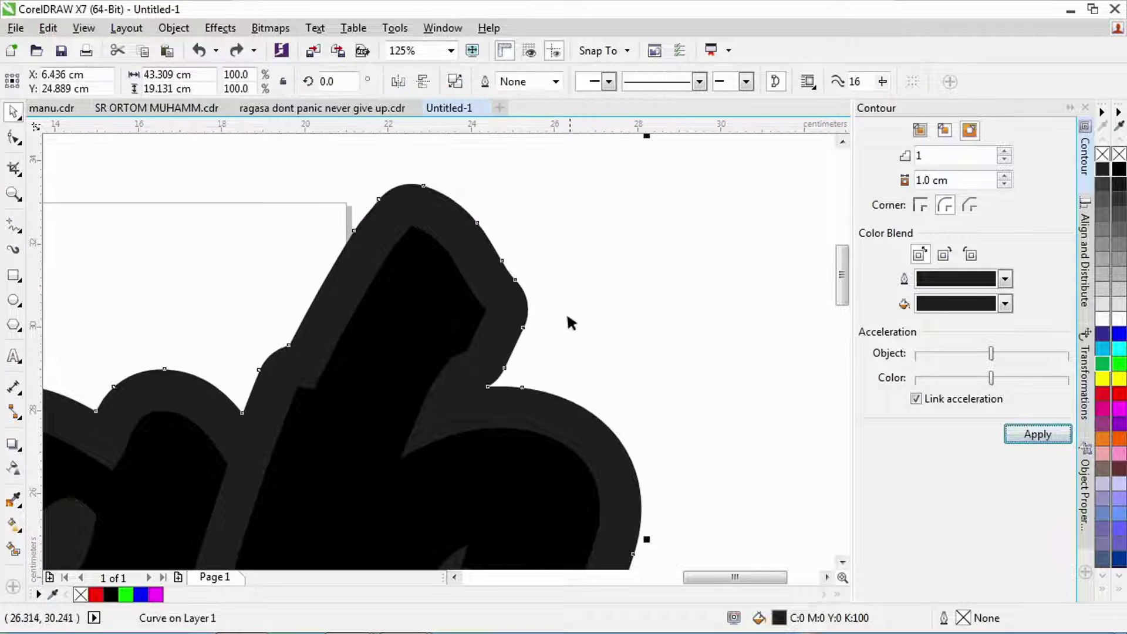
pyautogui.rightClick(521, 305)
pyautogui.press('Escape')
pyautogui.press('Escape')
# - Duplicate the dark contour shape about 0.9 cm right and 1 cm down, and merge both copies into one curve
pyautogui.moveTo(506, 316); pyautogui.dragTo(543, 359)
pyautogui.keyDown('shift'); pyautogui.click(423, 216); pyautogui.keyUp('shift')
pyautogui.hotkey('ctrl', 'l')
# - Fill the merged contour shape blue and the cracked letters white
pyautogui.scroll(-4, 605, 250)
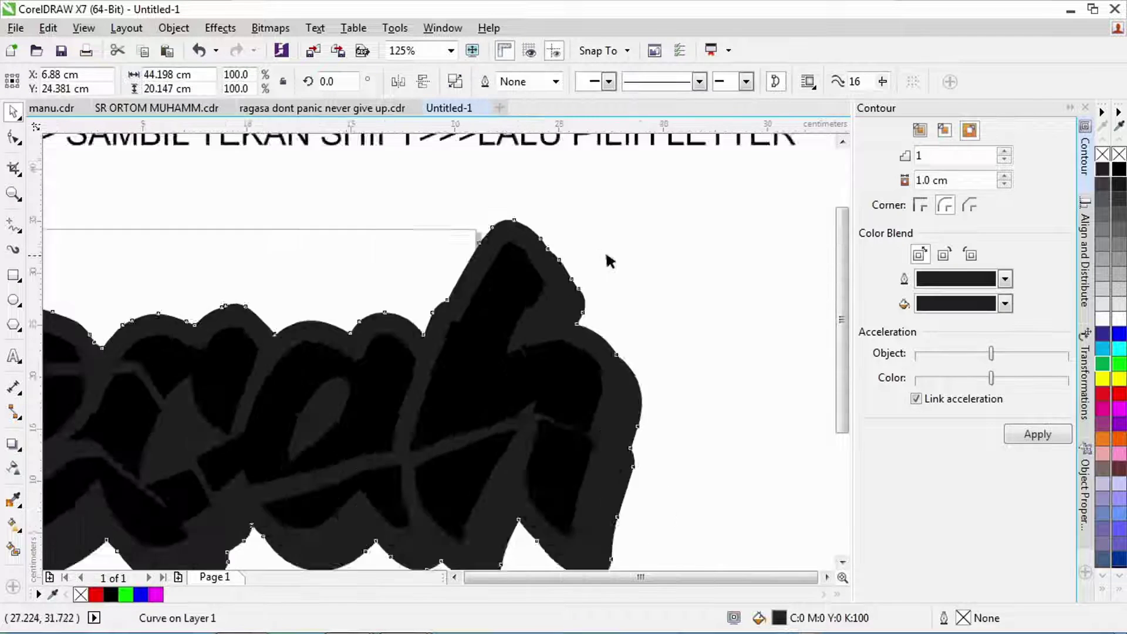
pyautogui.click(1119, 338)
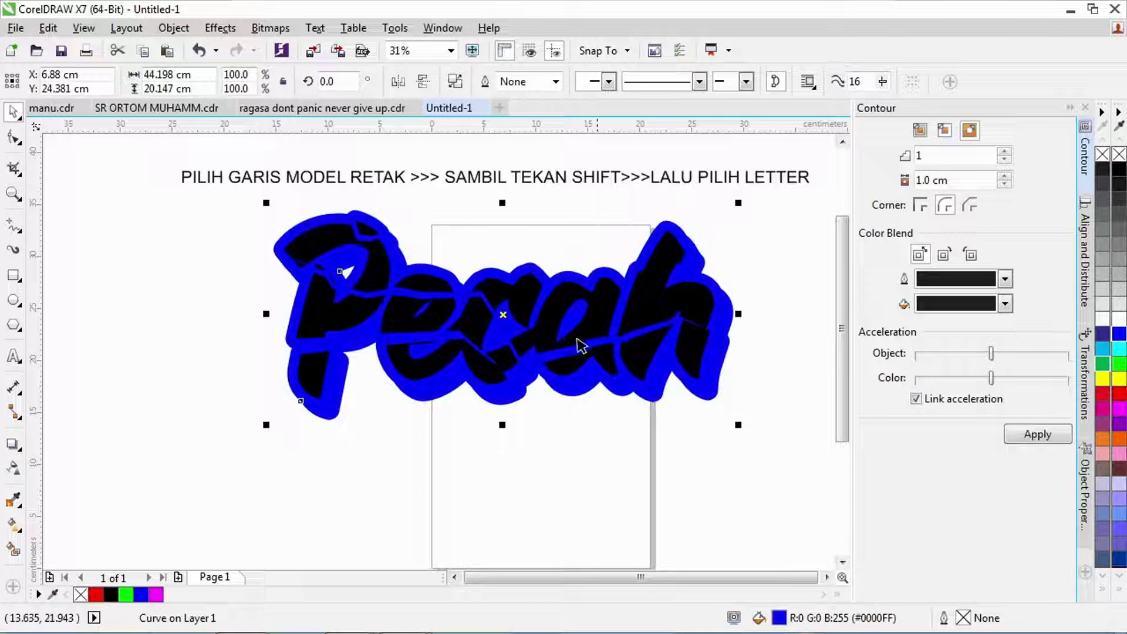
pyautogui.click(605, 317)
pyautogui.click(1120, 319)
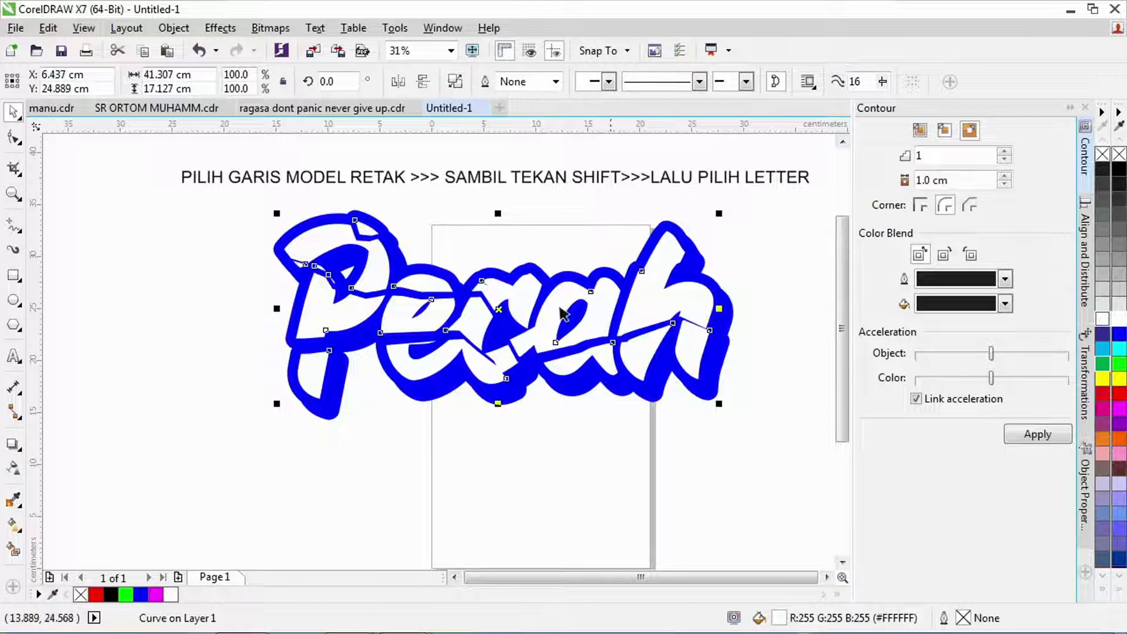
# - Delete the instruction text above the cracked word
pyautogui.keyDown('shift'); pyautogui.click(704, 385); pyautogui.keyUp('shift')
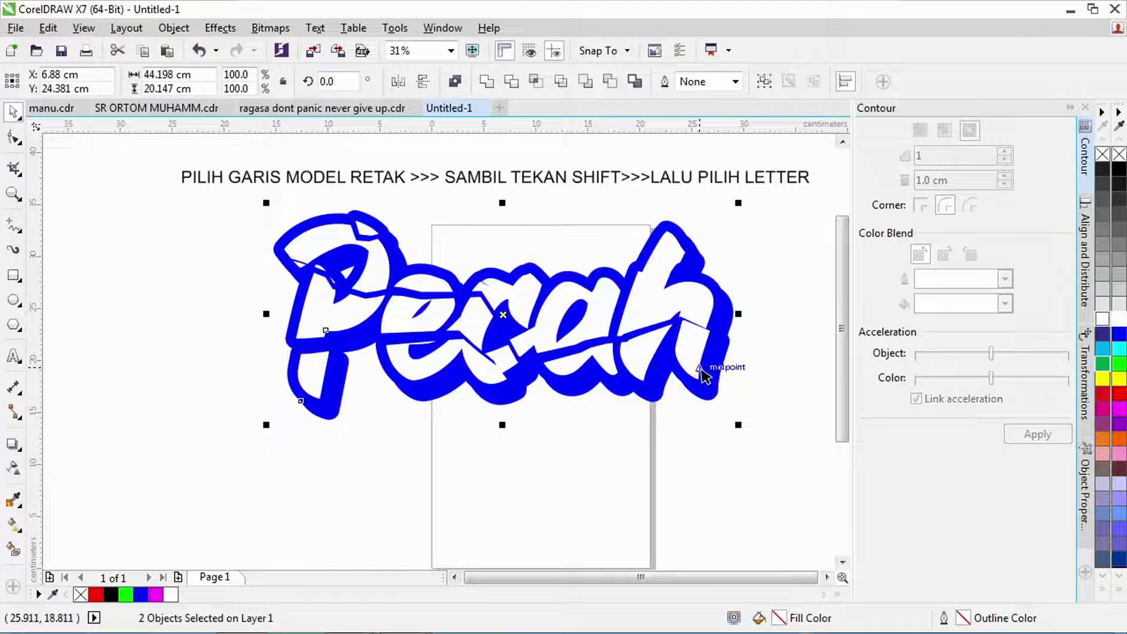
pyautogui.click(569, 174)
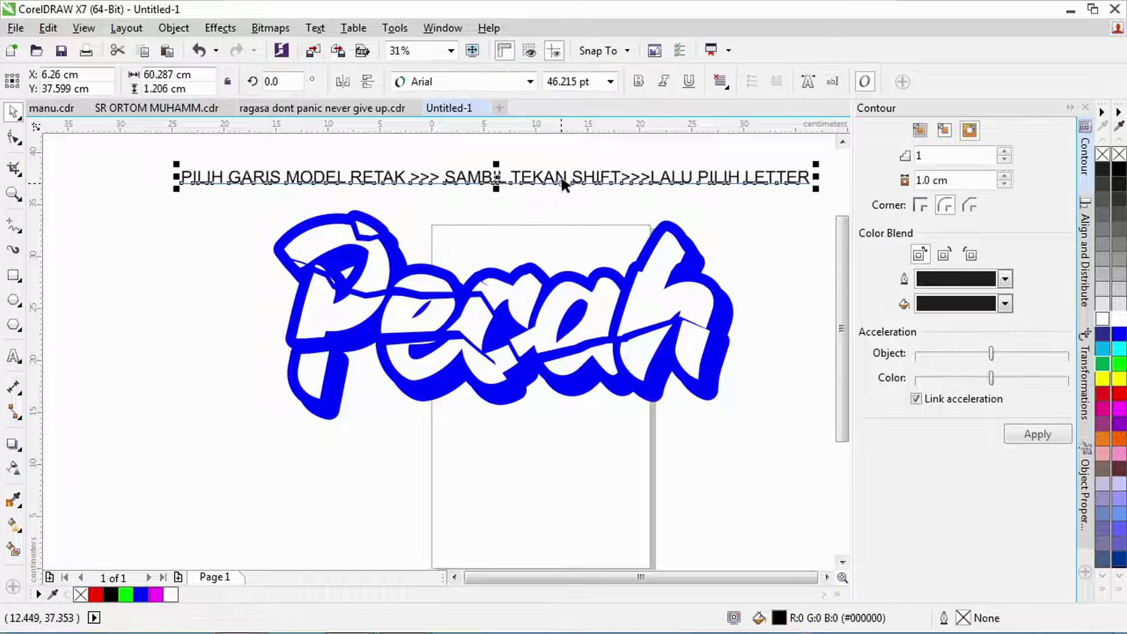
pyautogui.press('Delete')
# - Select the letters and their contour shape, give both a black hairline outline, and remove their fill
pyautogui.moveTo(221, 175); pyautogui.dragTo(775, 454)
pyautogui.rightClick(1119, 170)
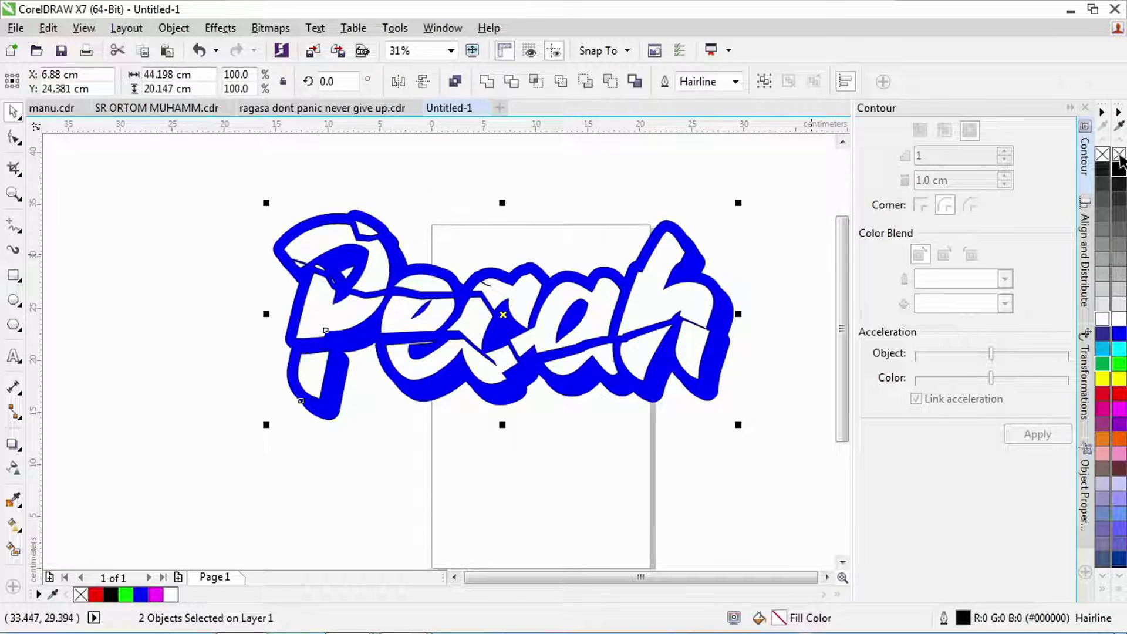
pyautogui.click(1119, 153)
pyautogui.scroll(4, 529, 297)
pyautogui.scroll(-4, 493, 305)
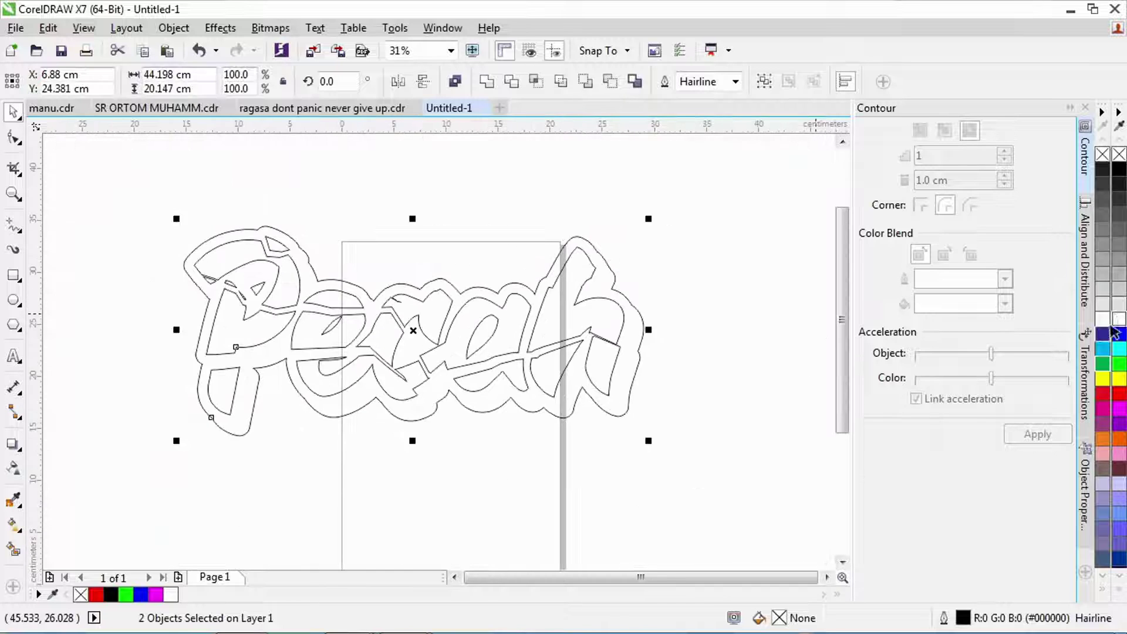
# - Fill the letters and their contour shape green and combine them into a single curve
pyautogui.click(1119, 364)
pyautogui.rightClick(594, 320)
pyautogui.click(646, 311)
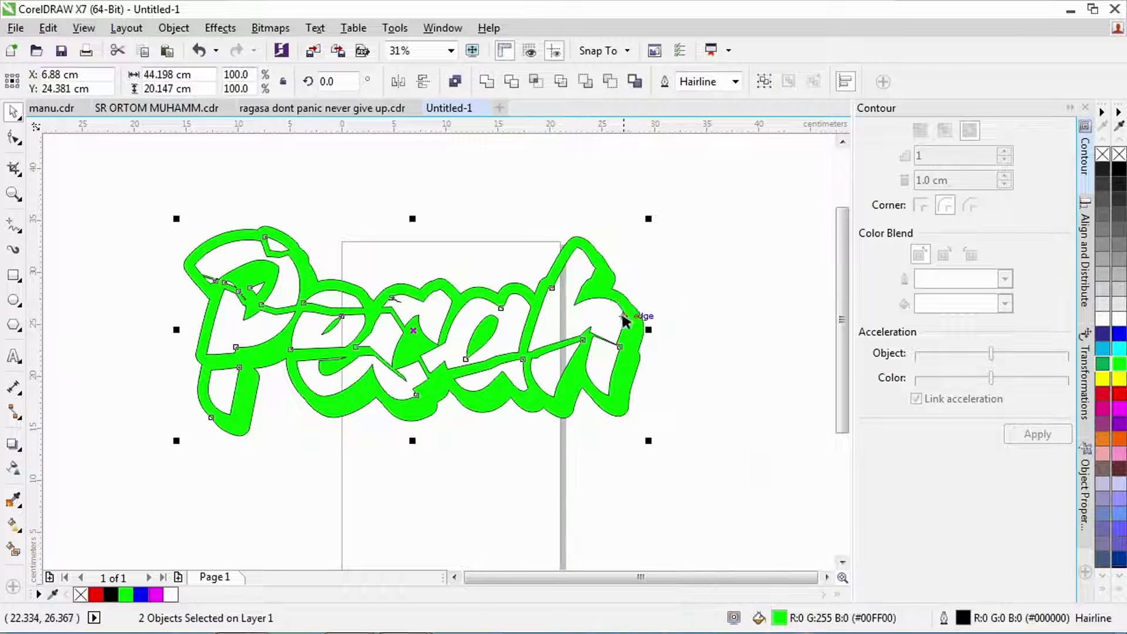
# - Fill the combined cracked lettering black
pyautogui.click(1119, 170)
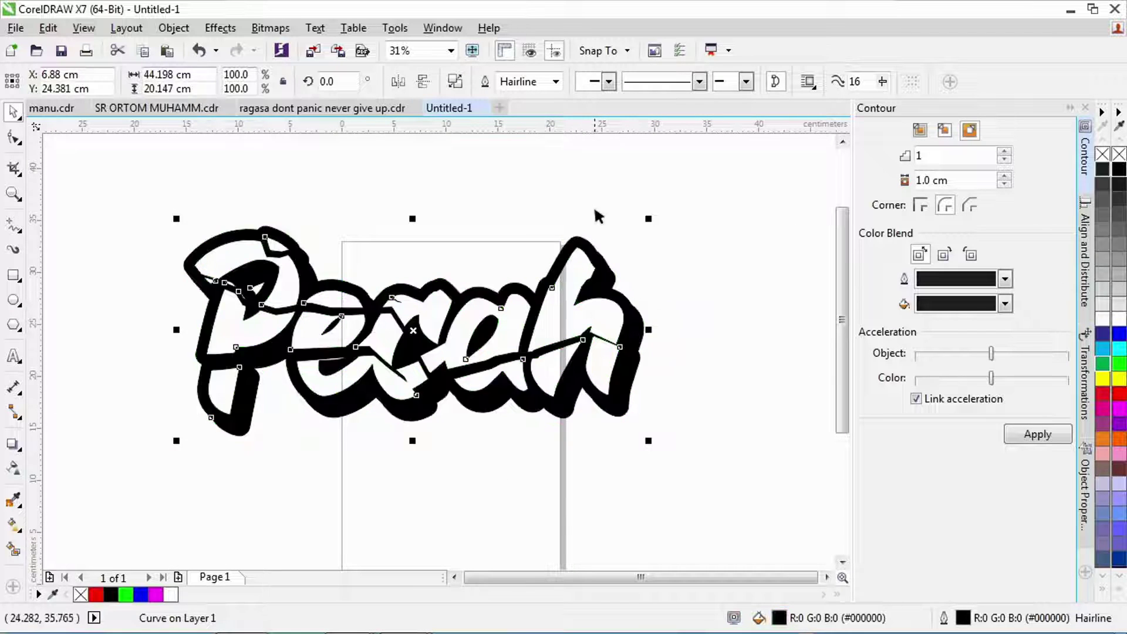
pyautogui.click(597, 213)
pyautogui.scroll(-2, 558, 291)
pyautogui.scroll(2, 605, 308)
pyautogui.click(639, 323)
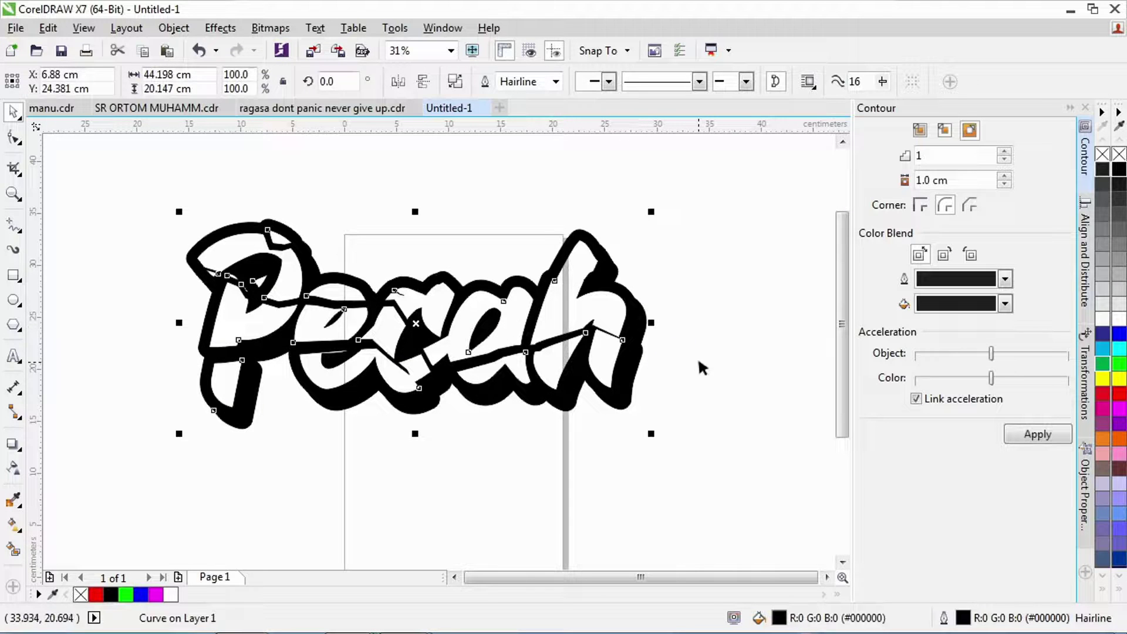
# - Stretch the combined black lettering horizontally from its centre, making it wider while keeping its height, and deselect it
pyautogui.moveTo(657, 334); pyautogui.dragTo(711, 332)
pyautogui.click(695, 473)
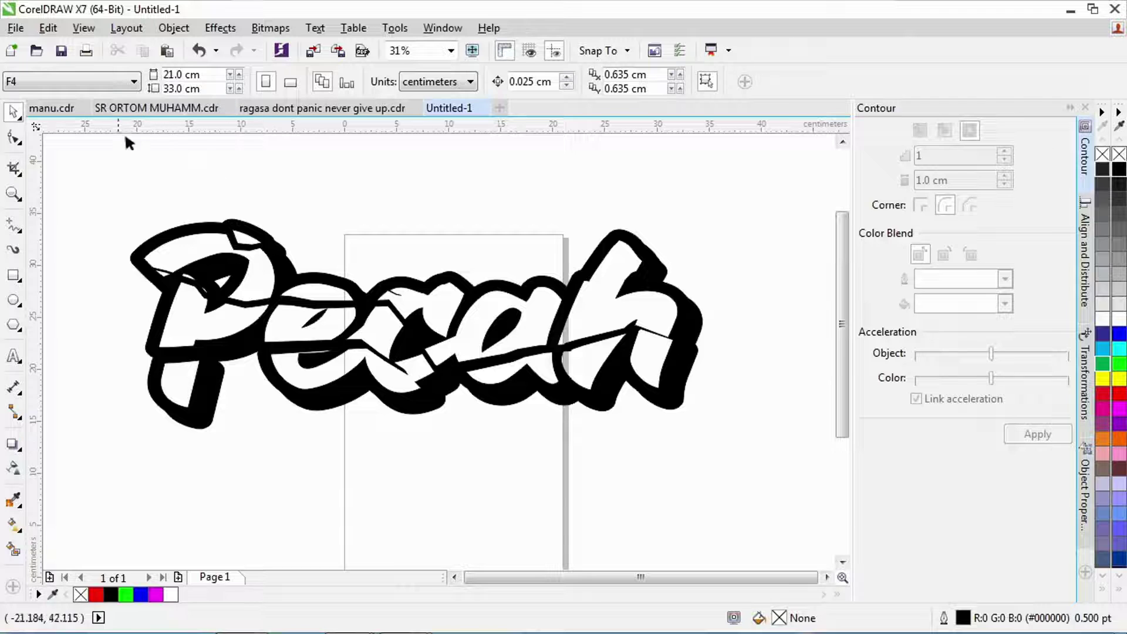
# - Add artistic text reading "Sekian..." in the empty area above the cracked lettering
pyautogui.click(14, 356)
pyautogui.scroll(2, 291, 178)
pyautogui.click(294, 207)
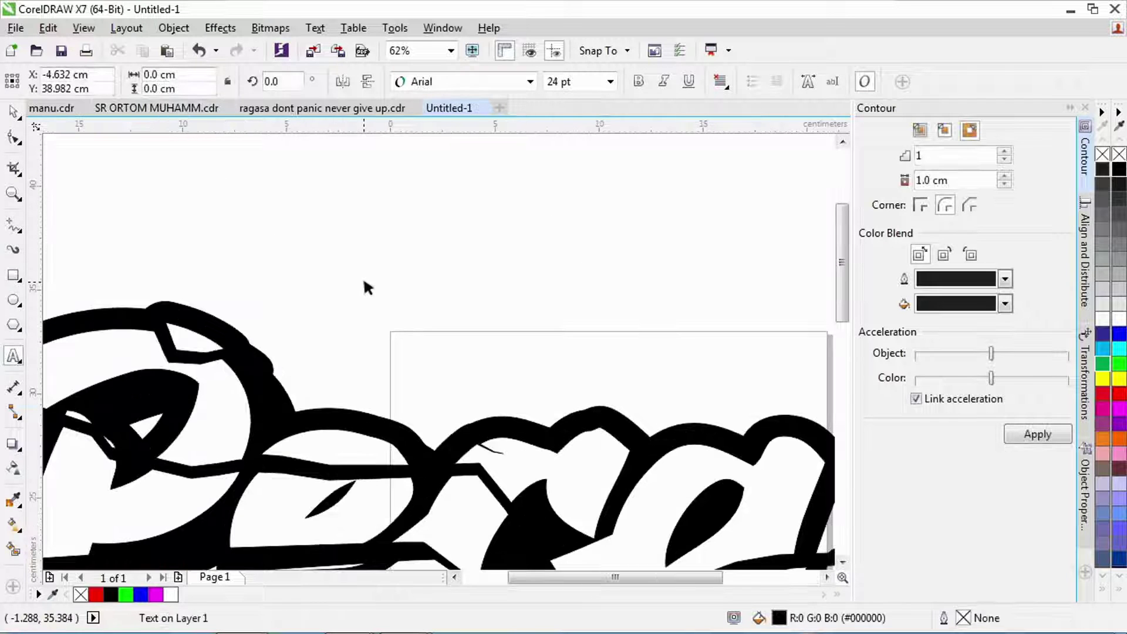
pyautogui.write('sE')
pyautogui.press('BackSpace')
pyautogui.press('BackSpace')
pyautogui.write('Se')
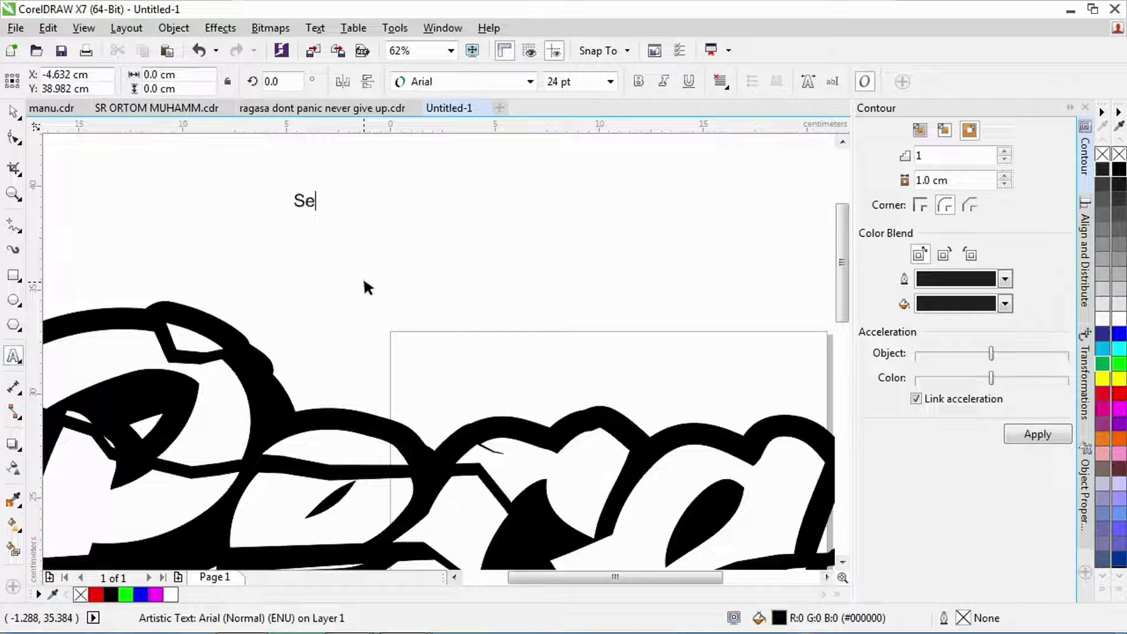
pyautogui.write('kian...')
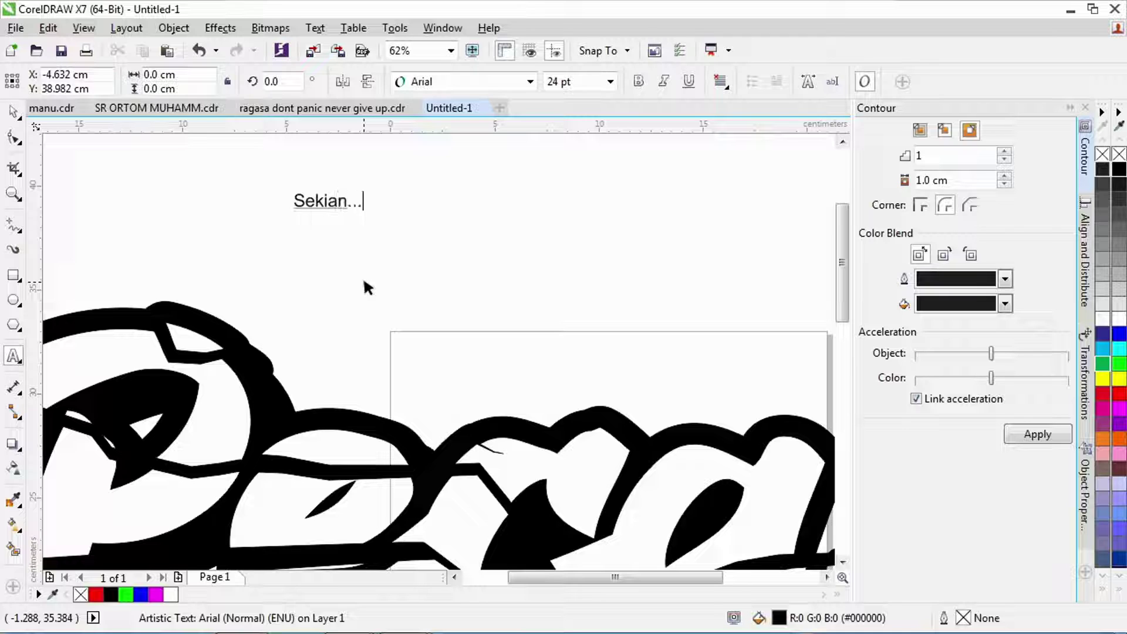
# - Add a second line reading "Terimakasih....." to the closing text, finish editing and deselect it
pyautogui.press('Return')
pyautogui.write('Terimakasi')
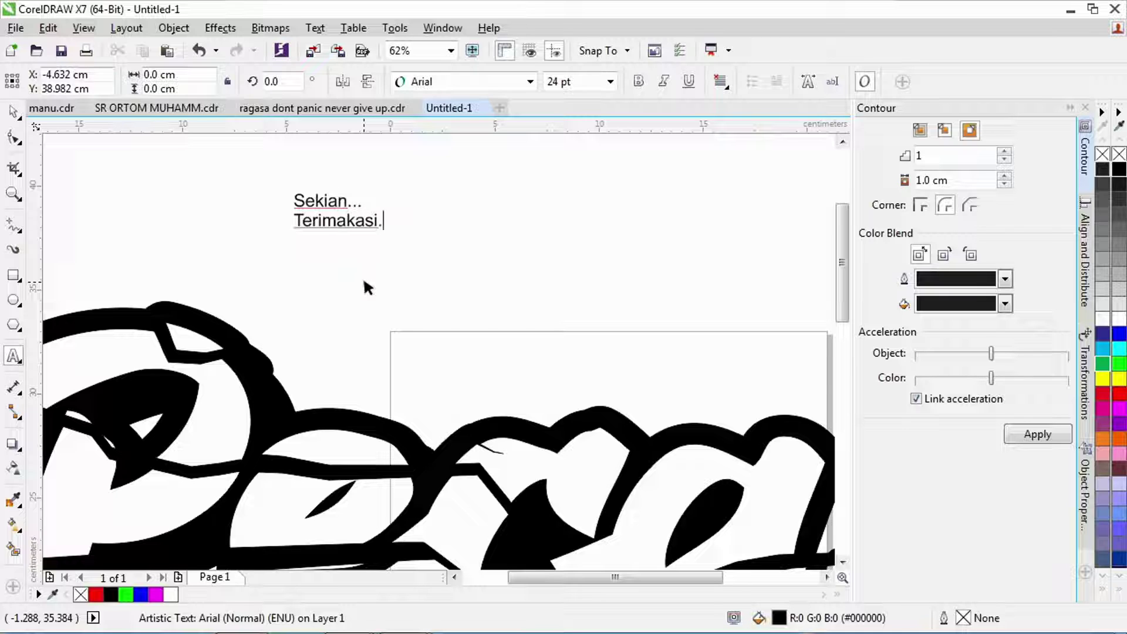
pyautogui.write('h.....')
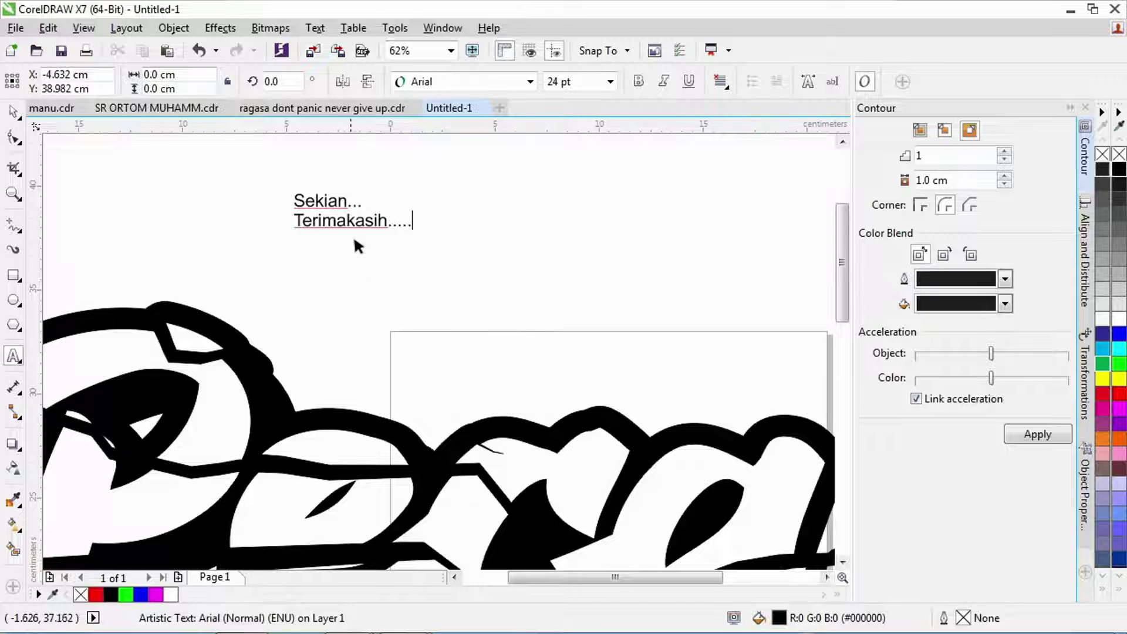
pyautogui.scroll(4, 353, 235)
pyautogui.scroll(-2, 523, 443)
pyautogui.scroll(2, 523, 443)
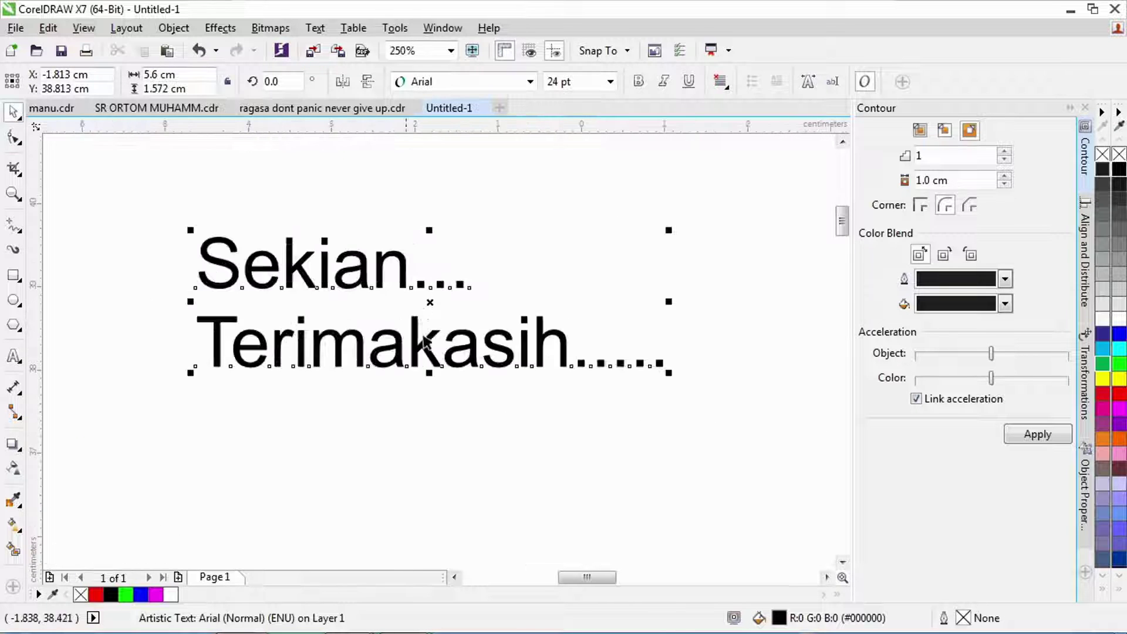
pyautogui.click(670, 198)
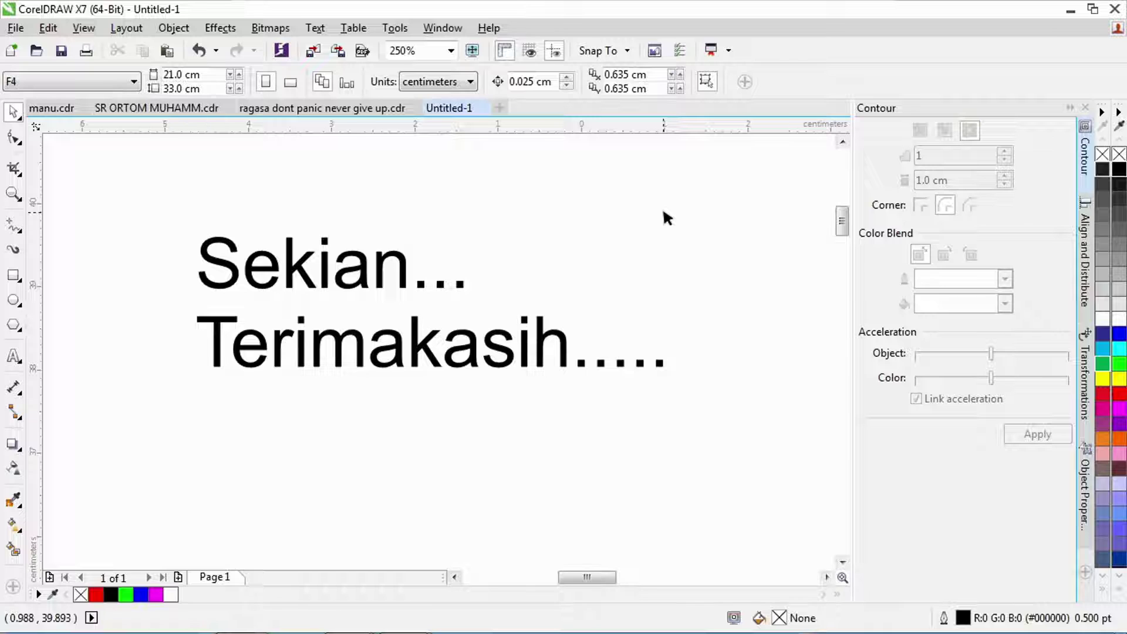